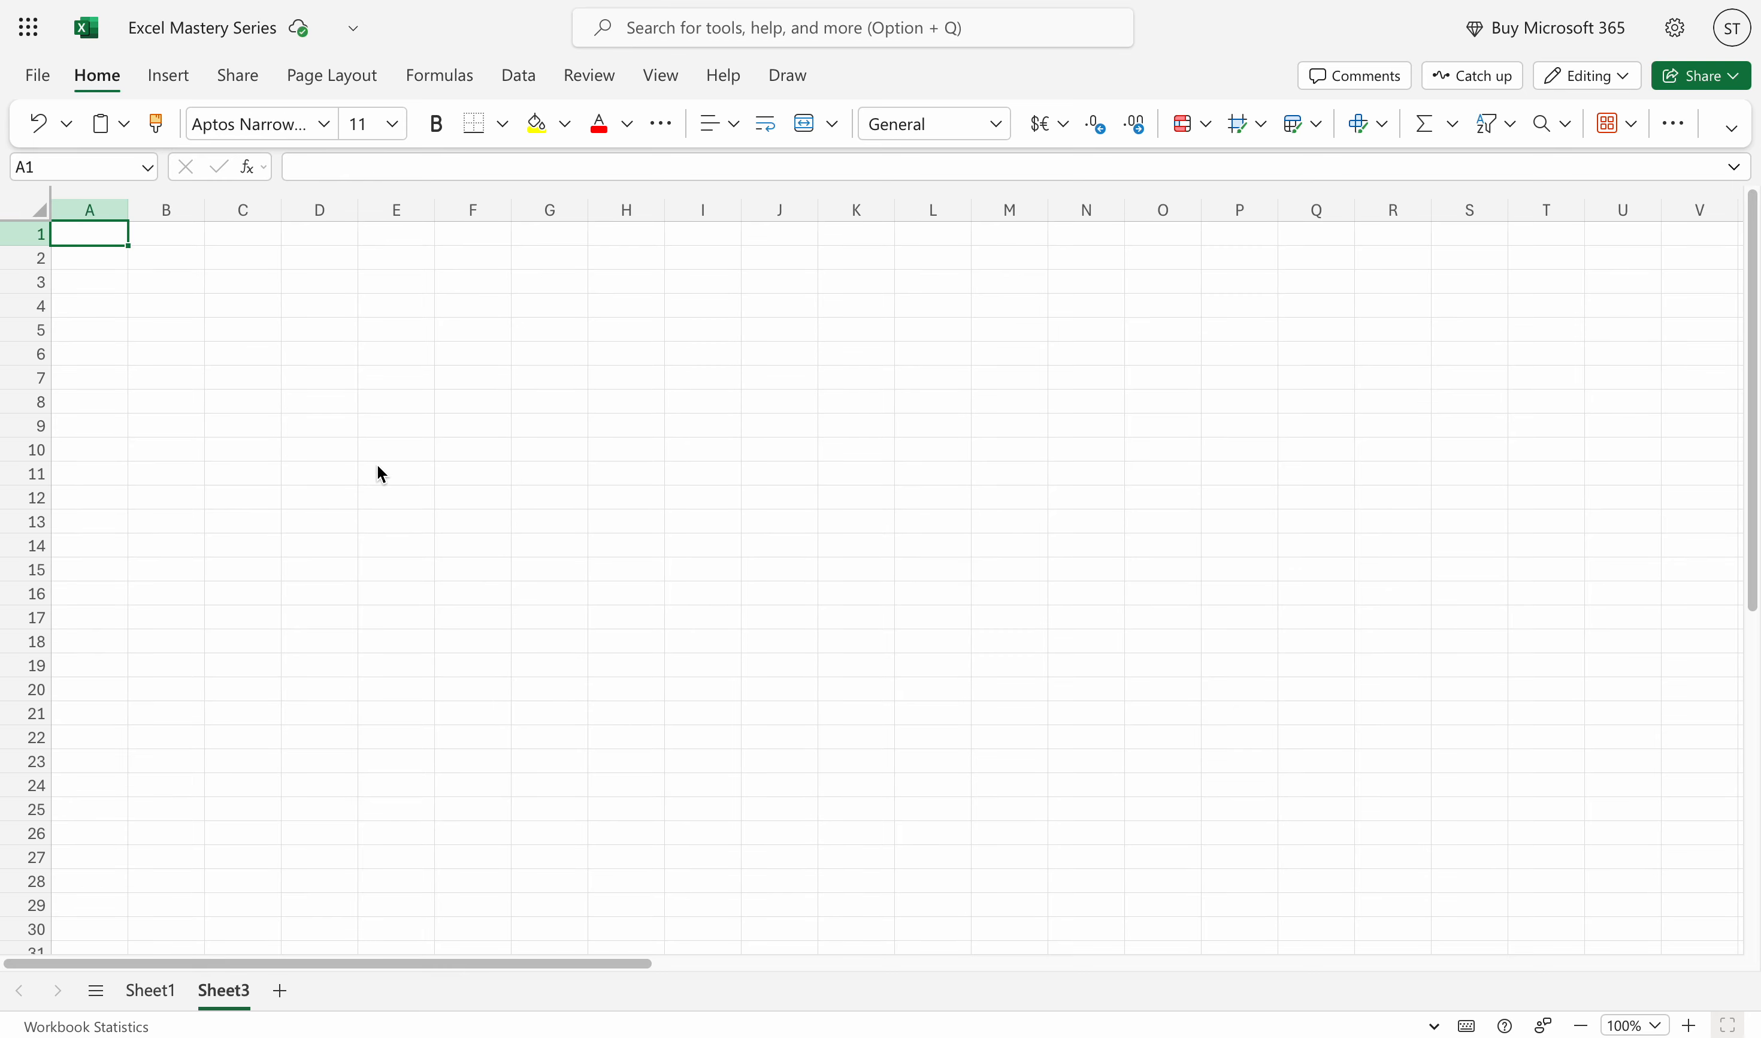
Enter the formula =10+20 in cell A1 and reselect the cell to view its formula
{"action": "left_click", "coordinate": [325, 171]}
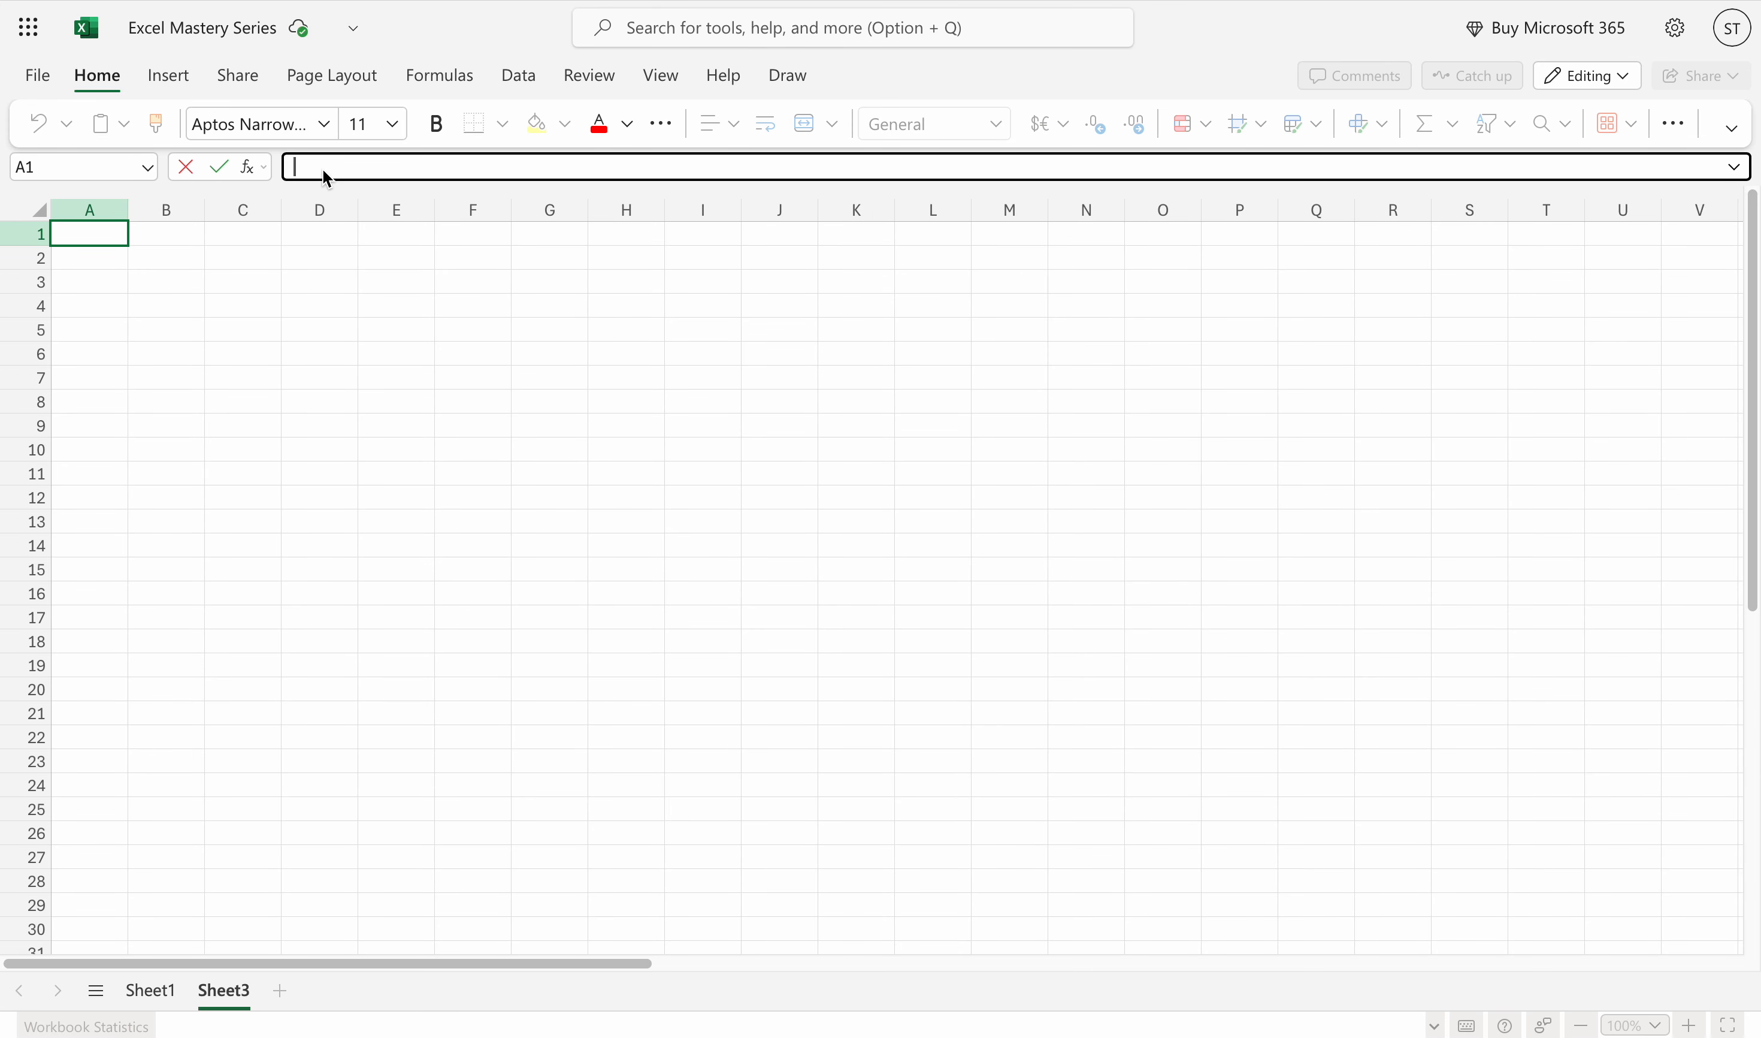
{"action": "type", "text": "="}
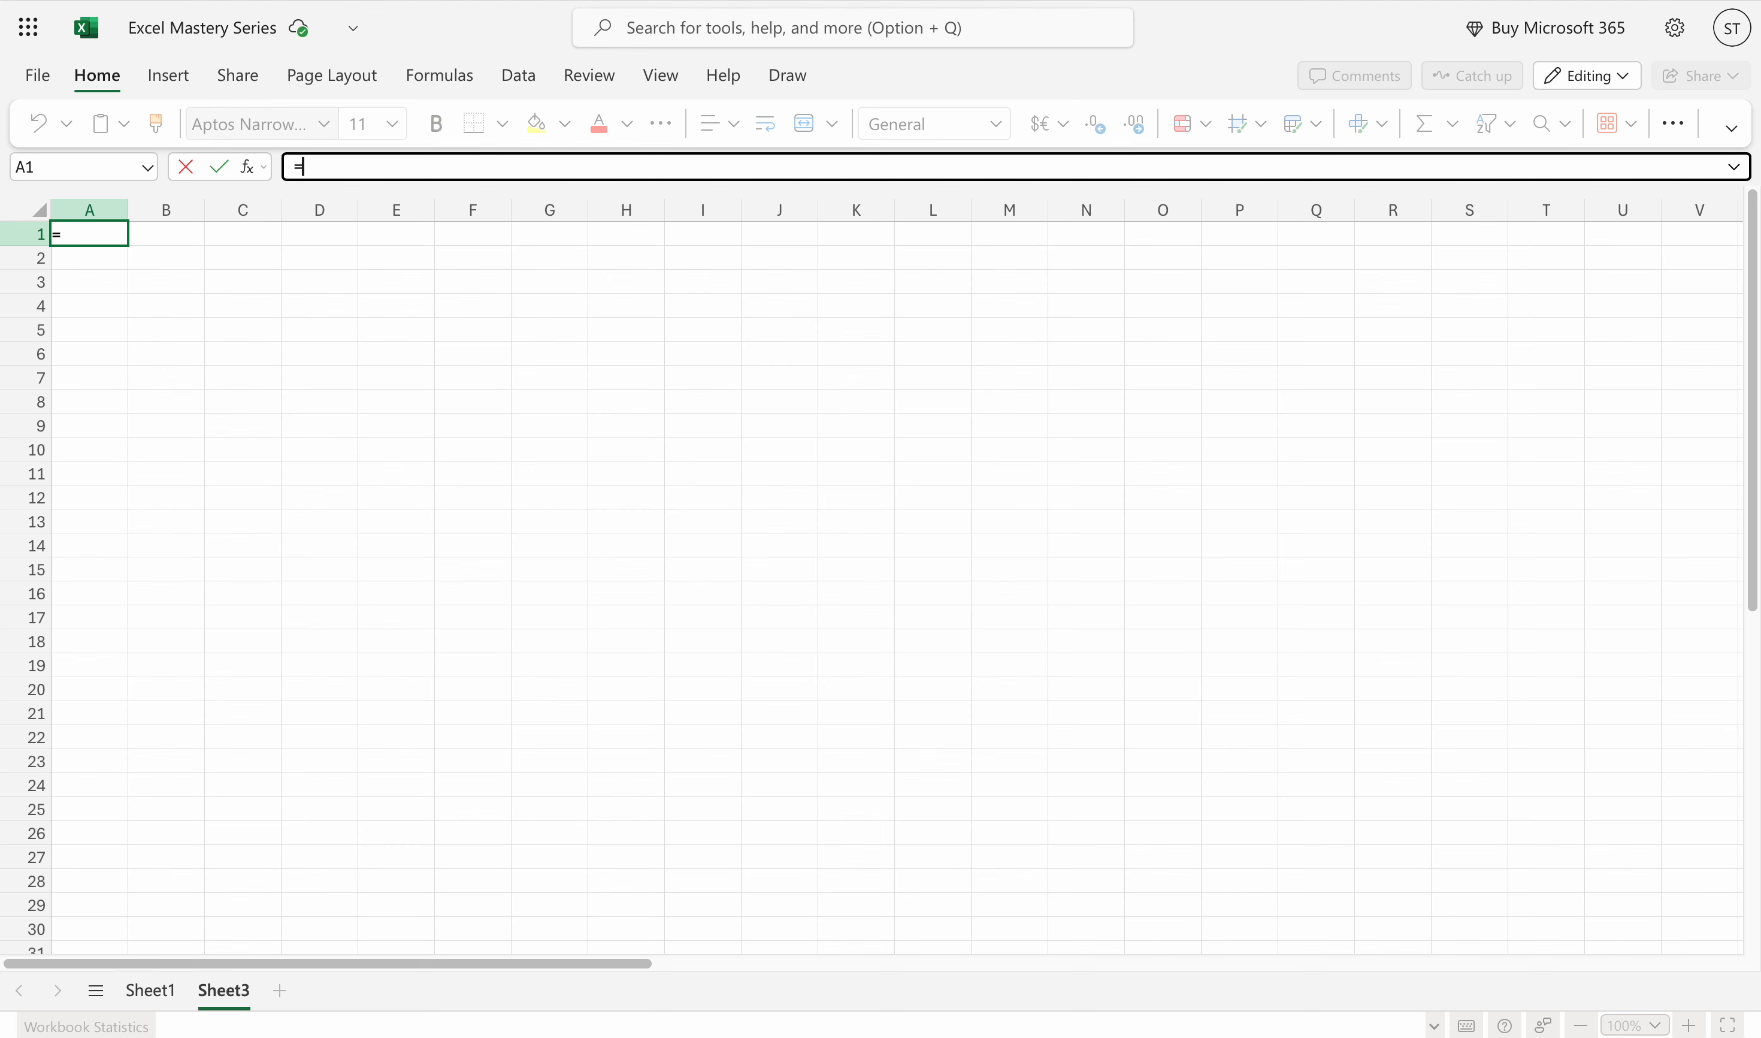
{"action": "type", "text": "10+20"}
{"action": "key", "text": "Return"}
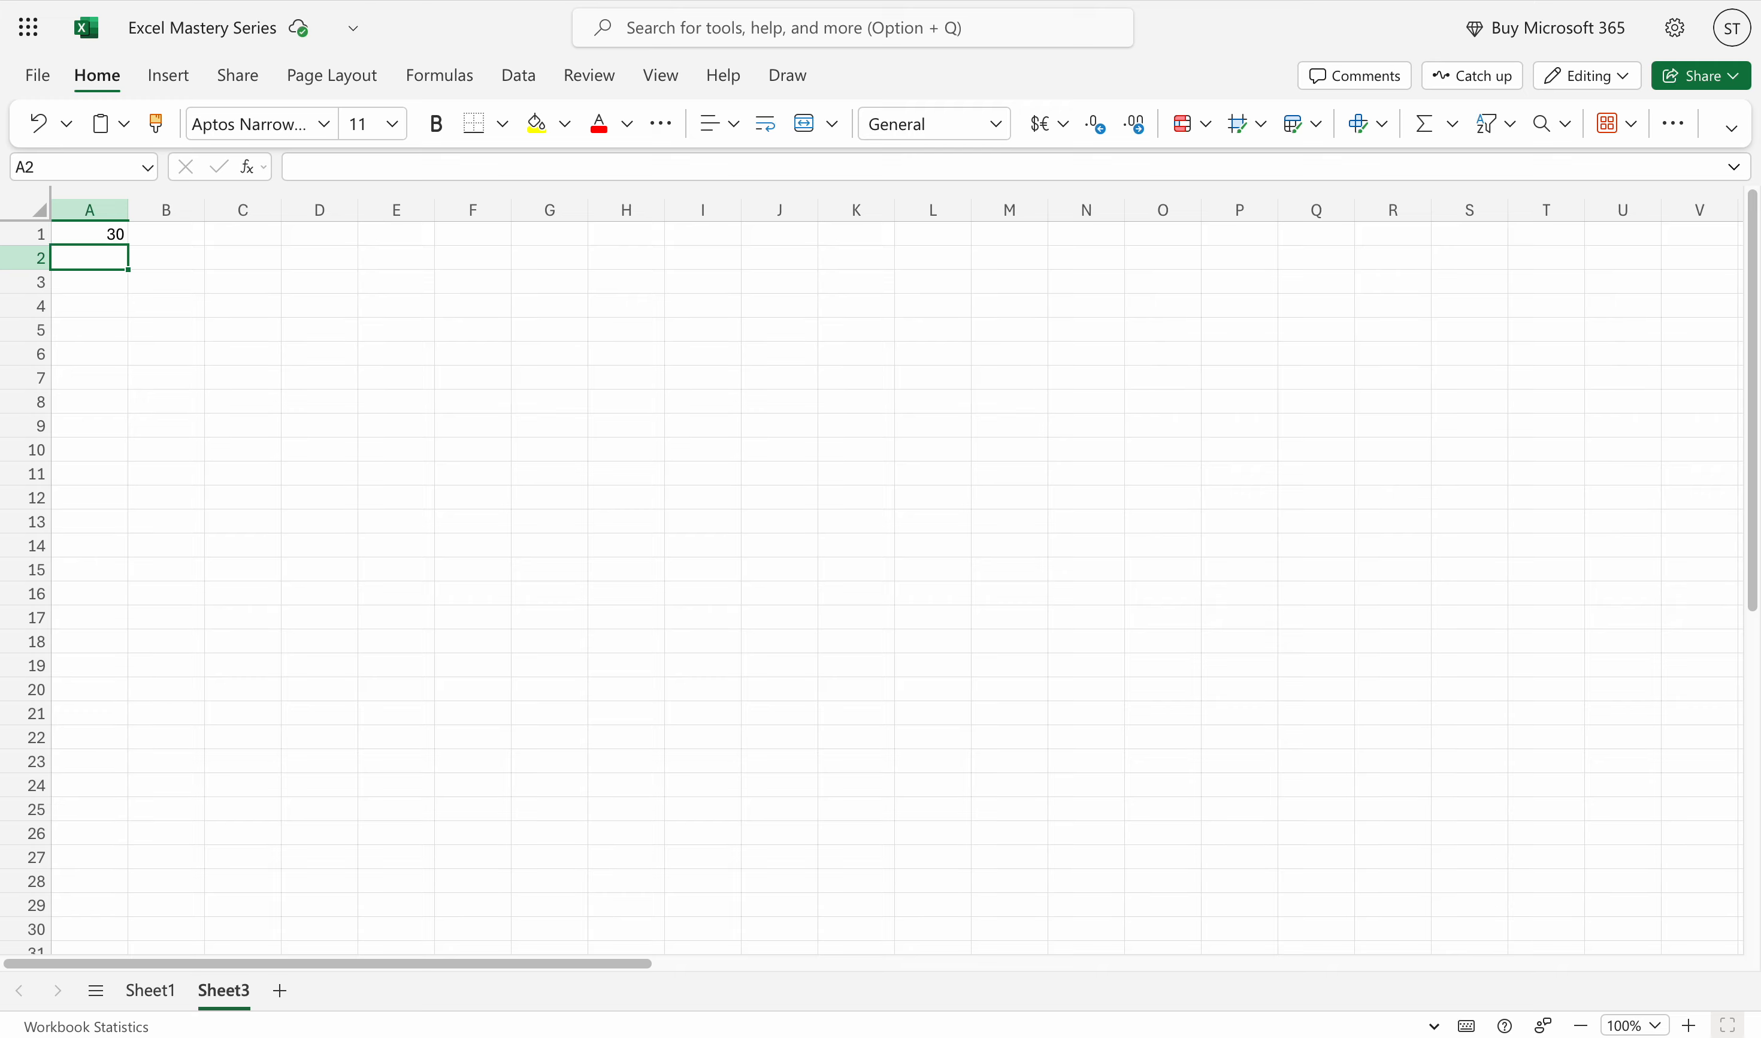
{"action": "left_click", "coordinate": [90, 234]}
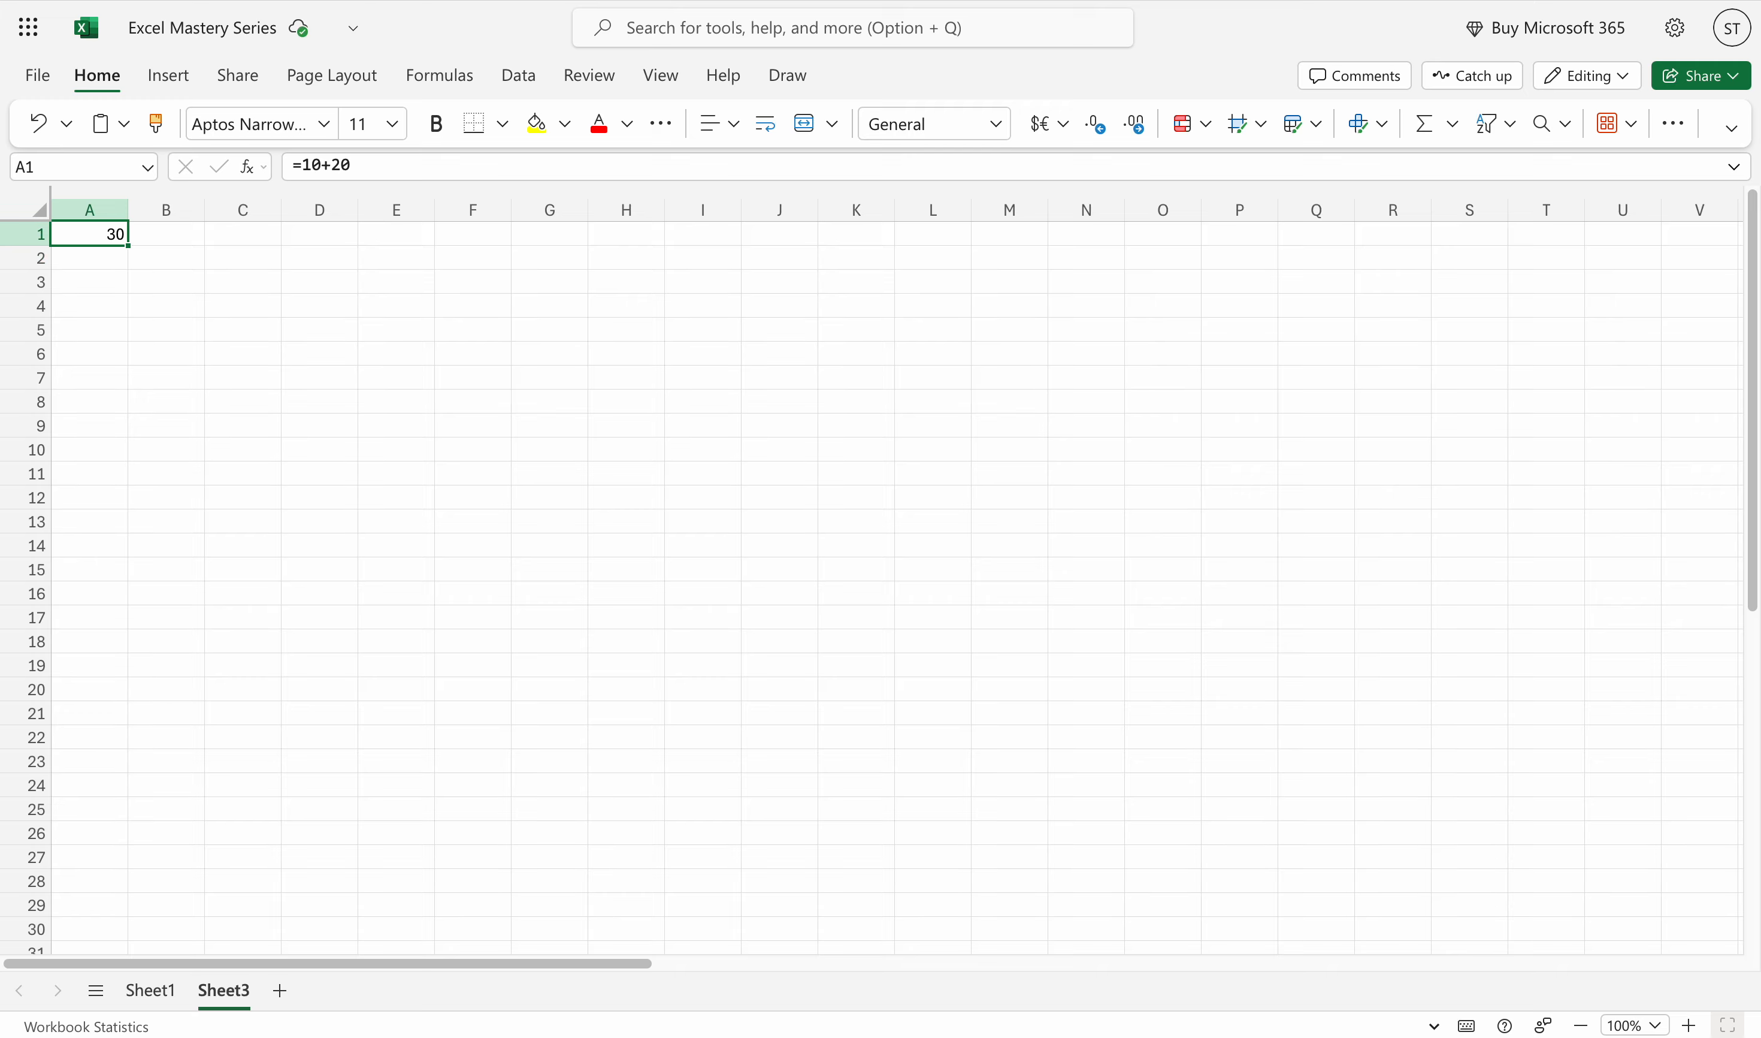
Enter 10 in cell B1 and 20 in cell B2
{"action": "left_click", "coordinate": [166, 233]}
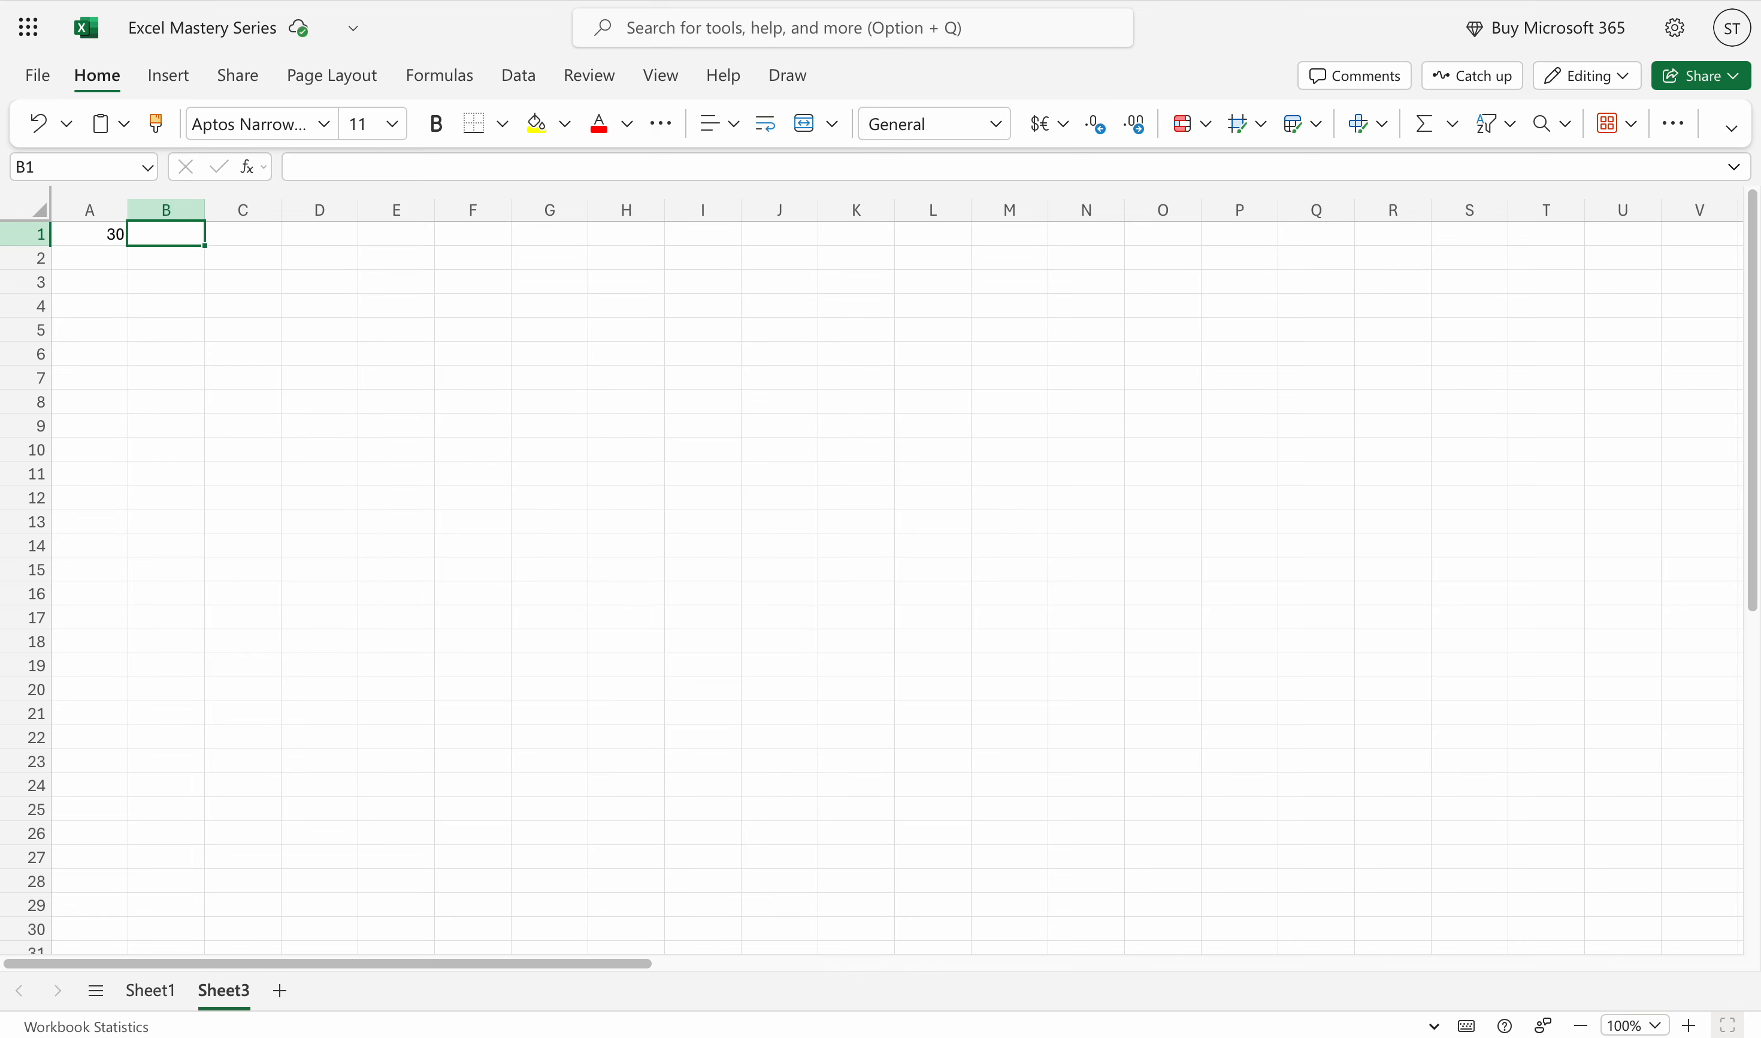
{"action": "type", "text": "10"}
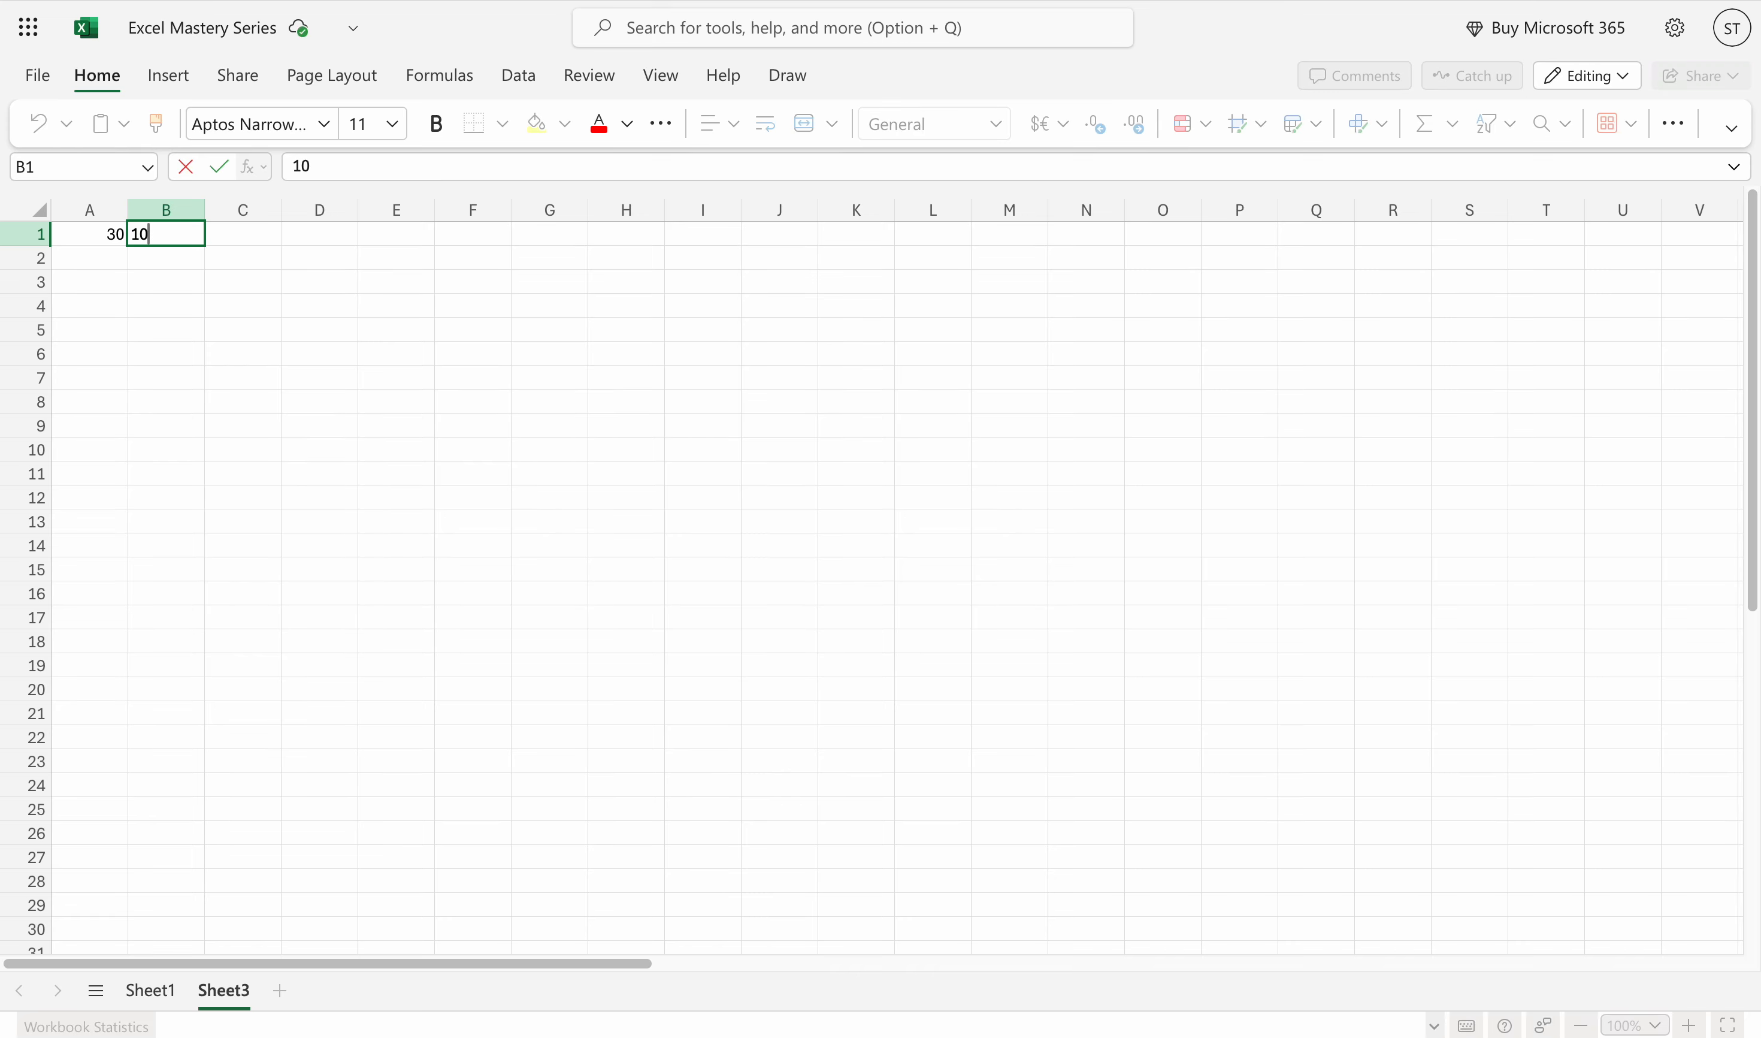
{"action": "key", "text": "Return"}
{"action": "type", "text": "20"}
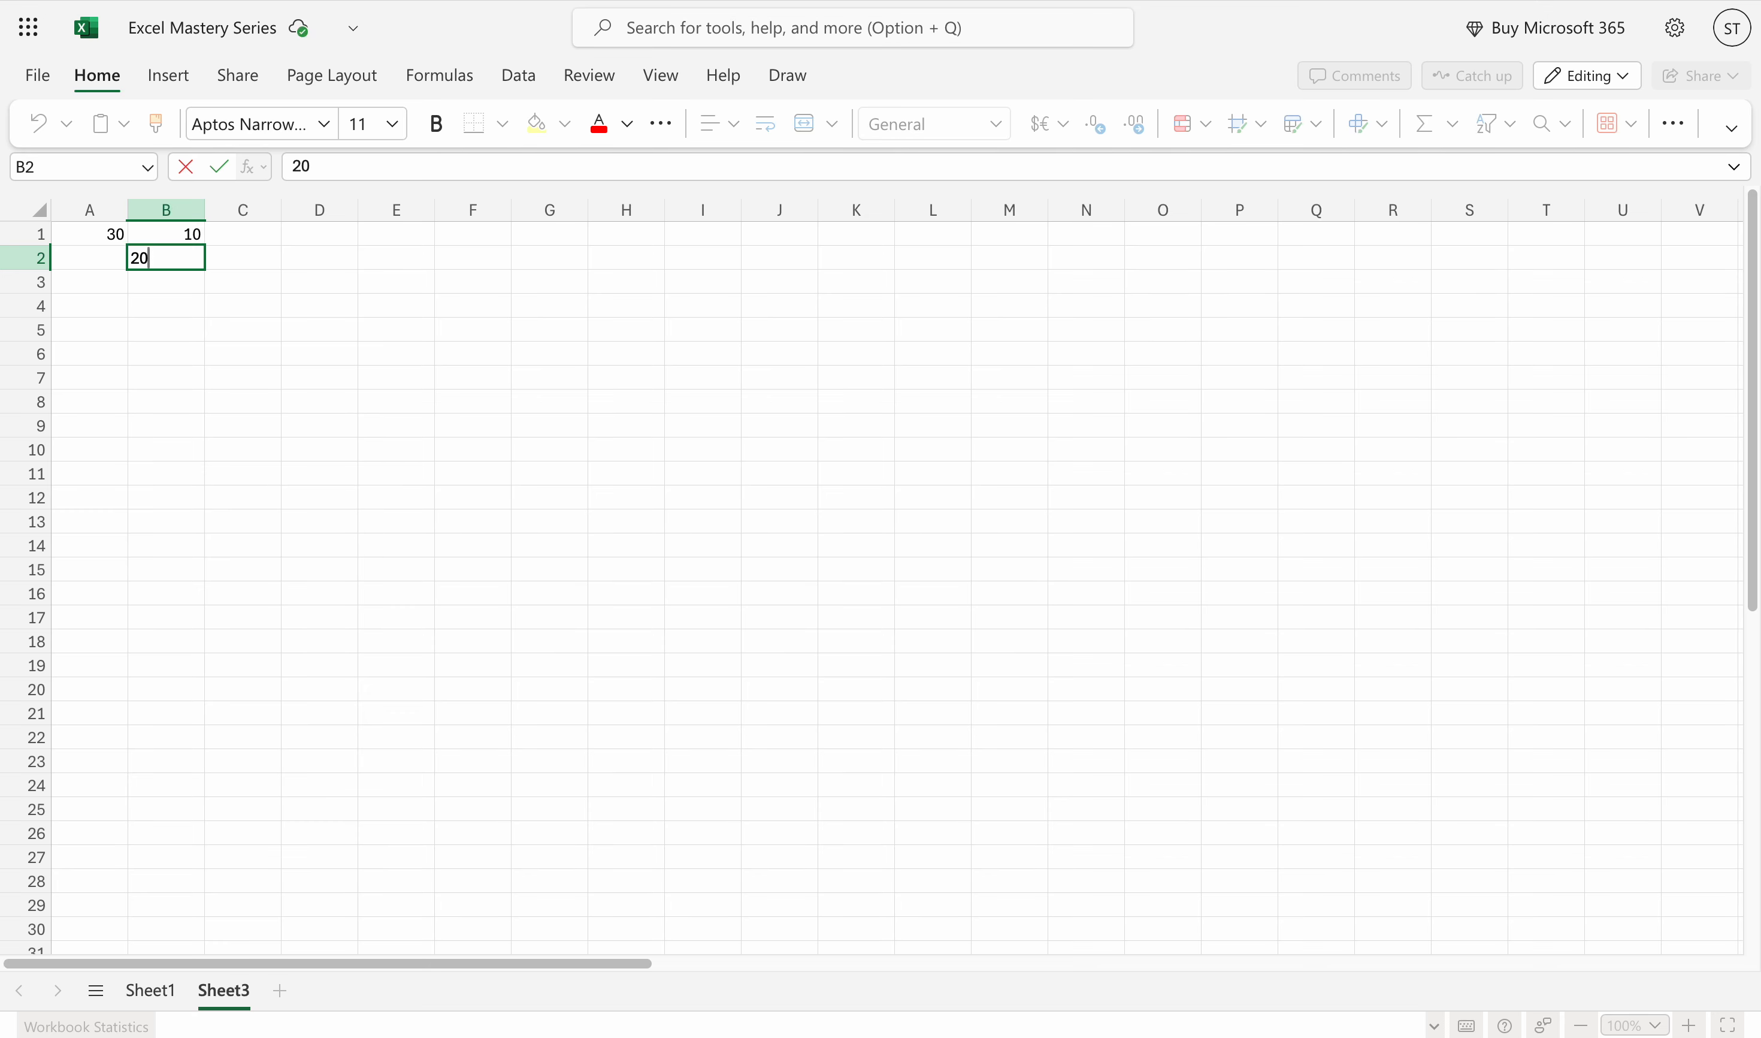
{"action": "key", "text": "Return"}
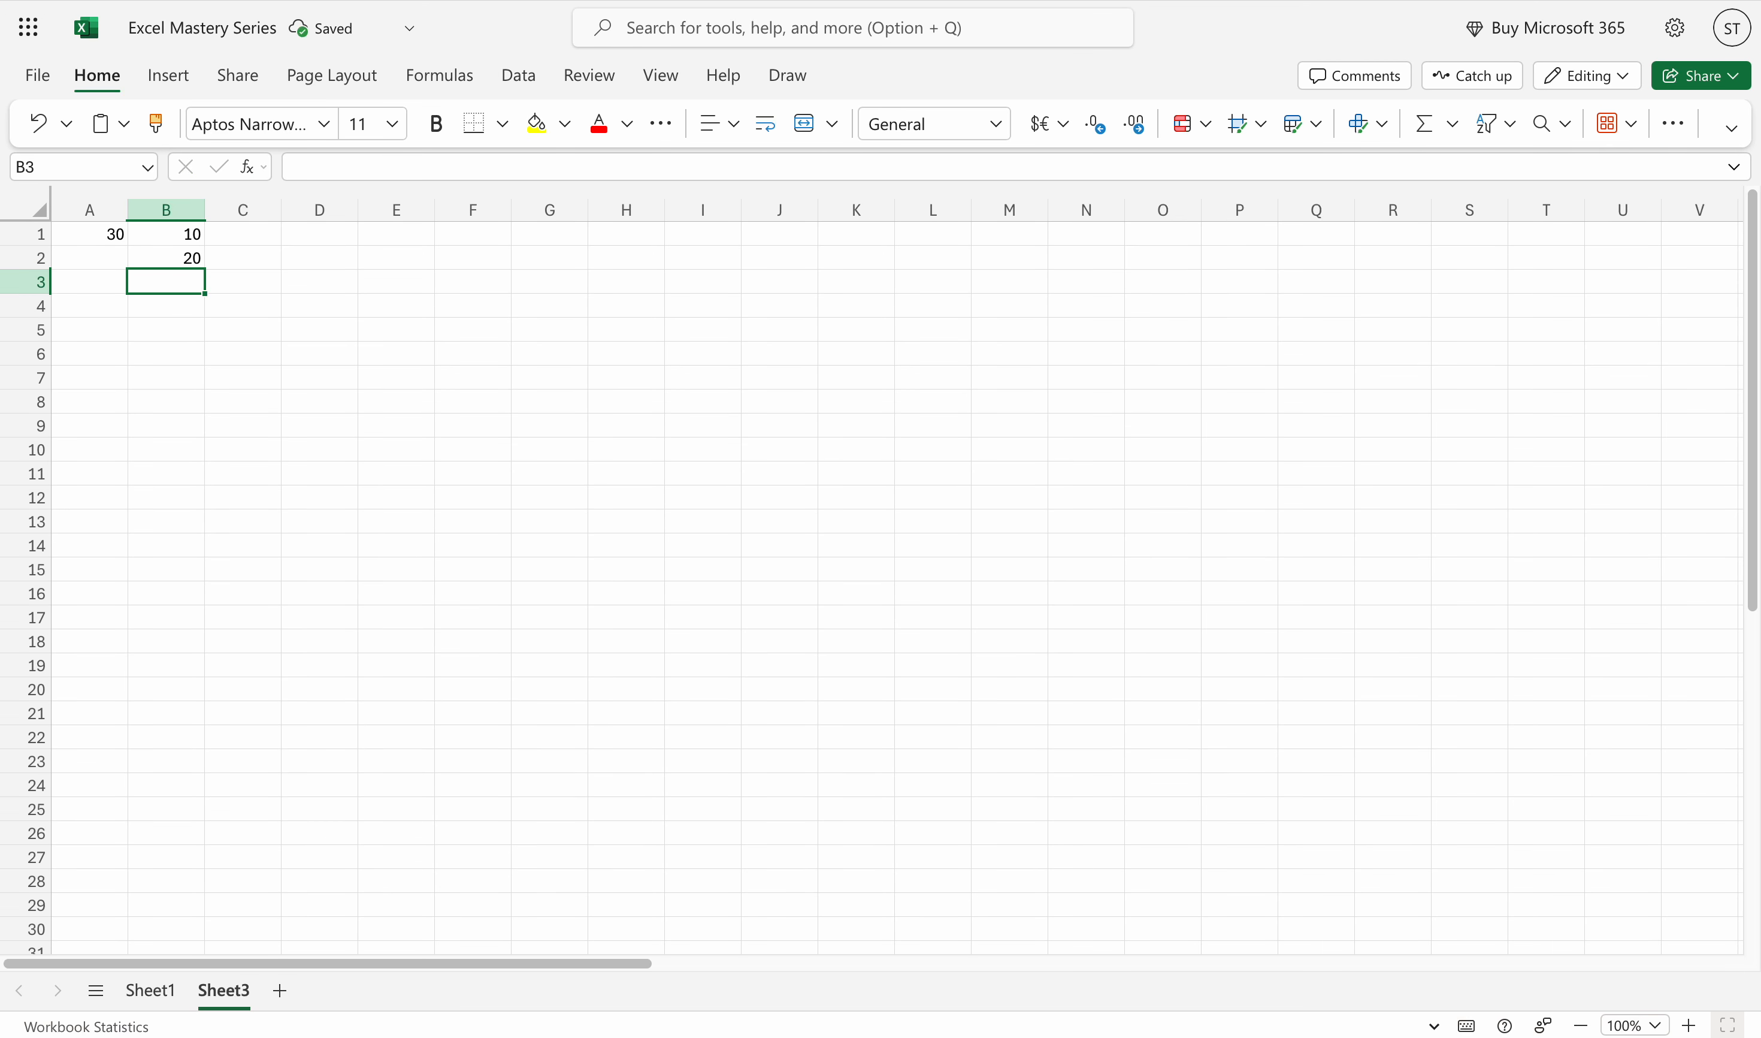
Add the two values with the cell-reference formula =B1+B2 in cell B3, and reselect B3 to view its formula
{"action": "type", "text": "="}
{"action": "key", "text": "Up"}
{"action": "key", "text": "Up"}
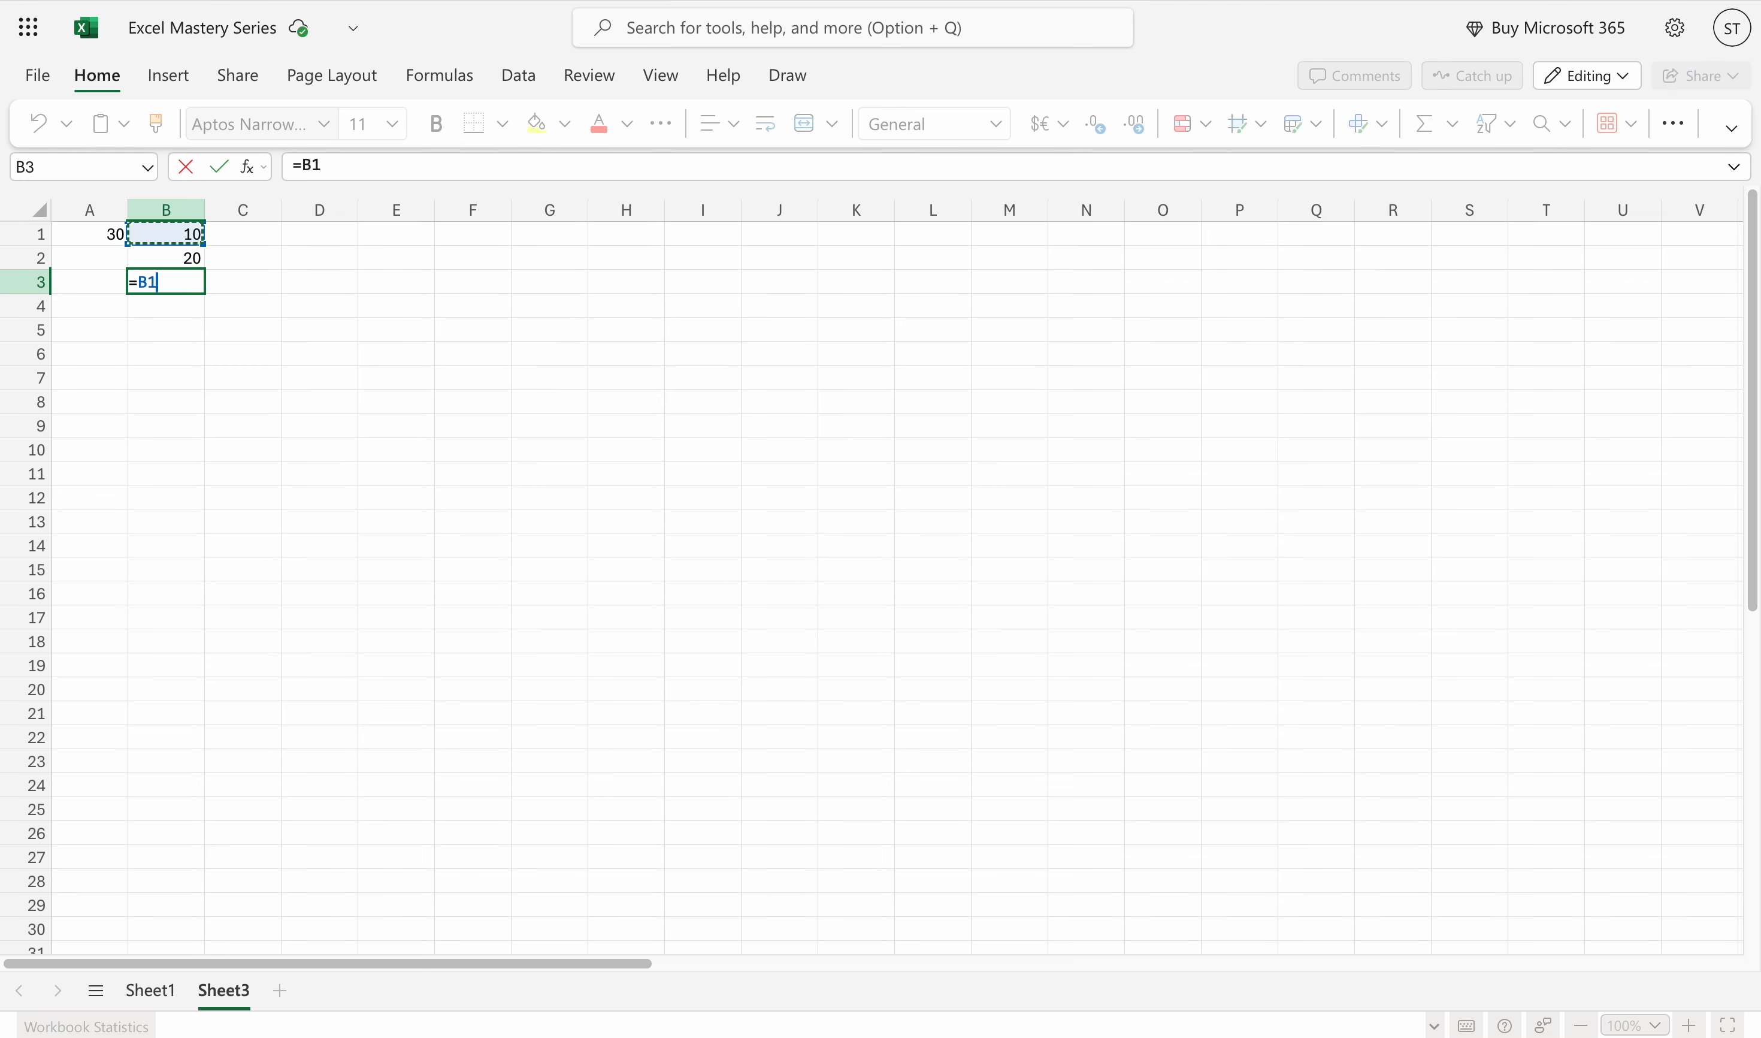
{"action": "type", "text": "+"}
{"action": "key", "text": "Down"}
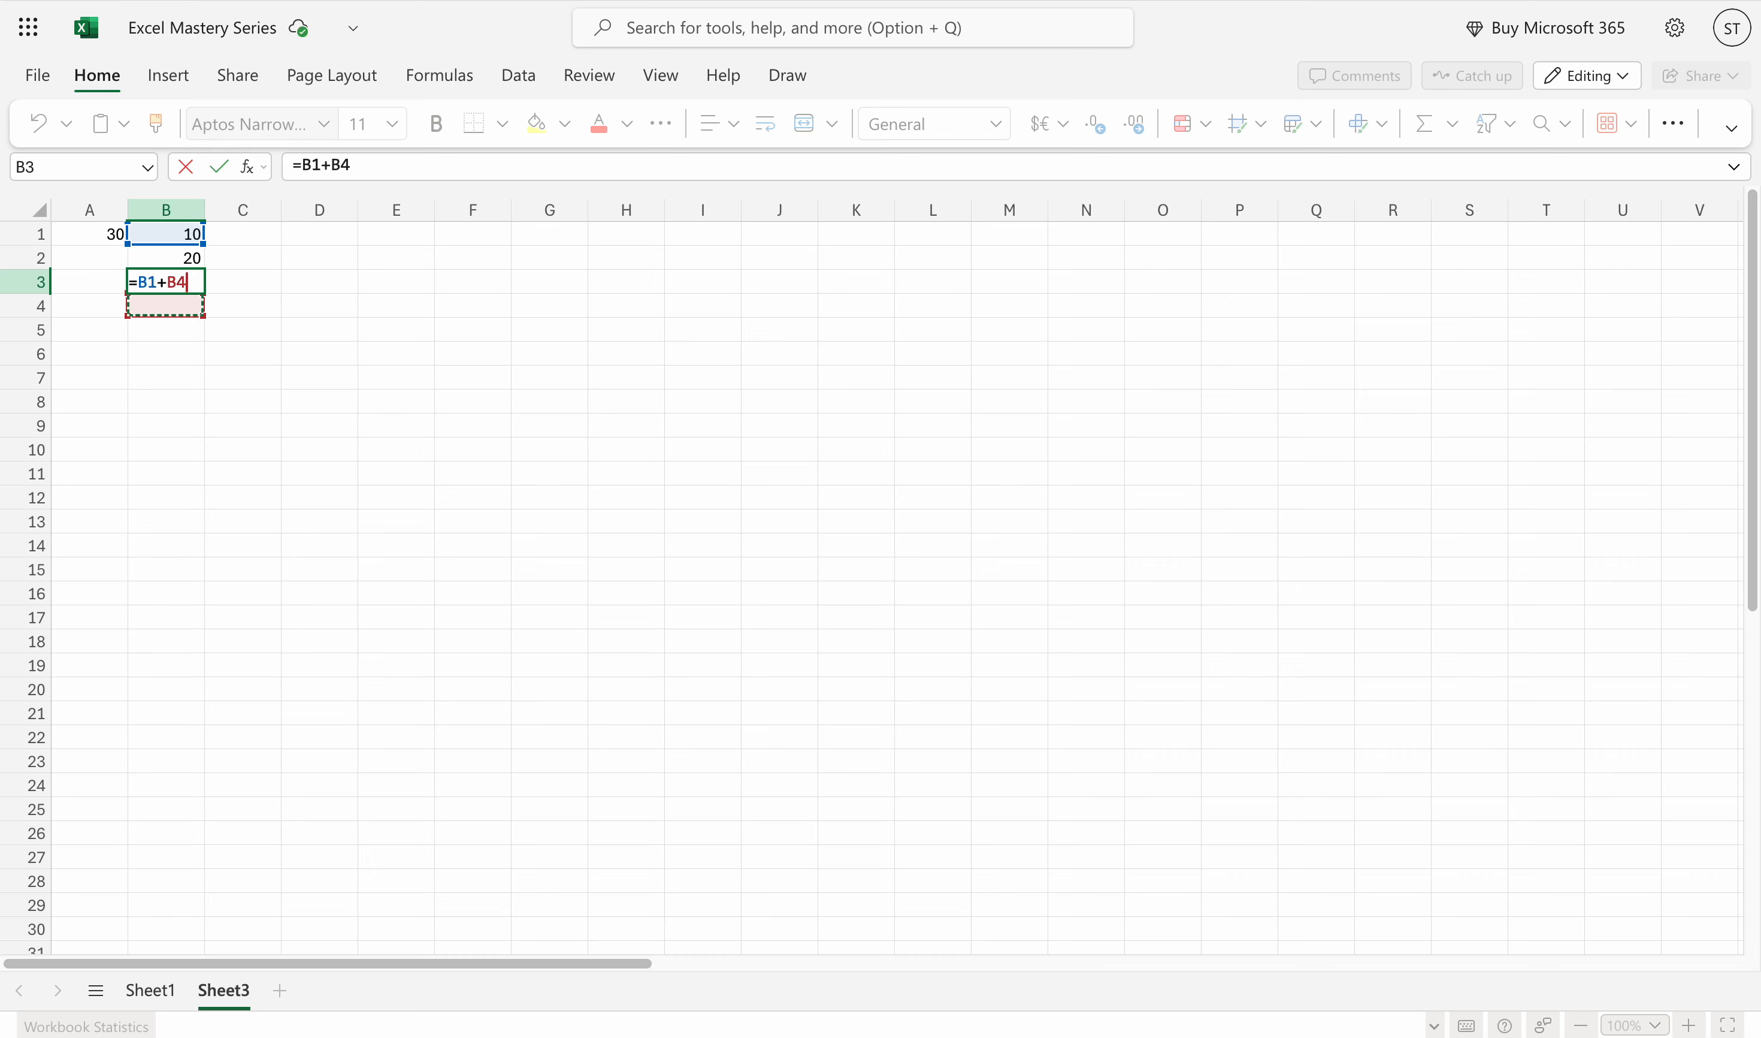
{"action": "key", "text": "Up"}
{"action": "key", "text": "Up"}
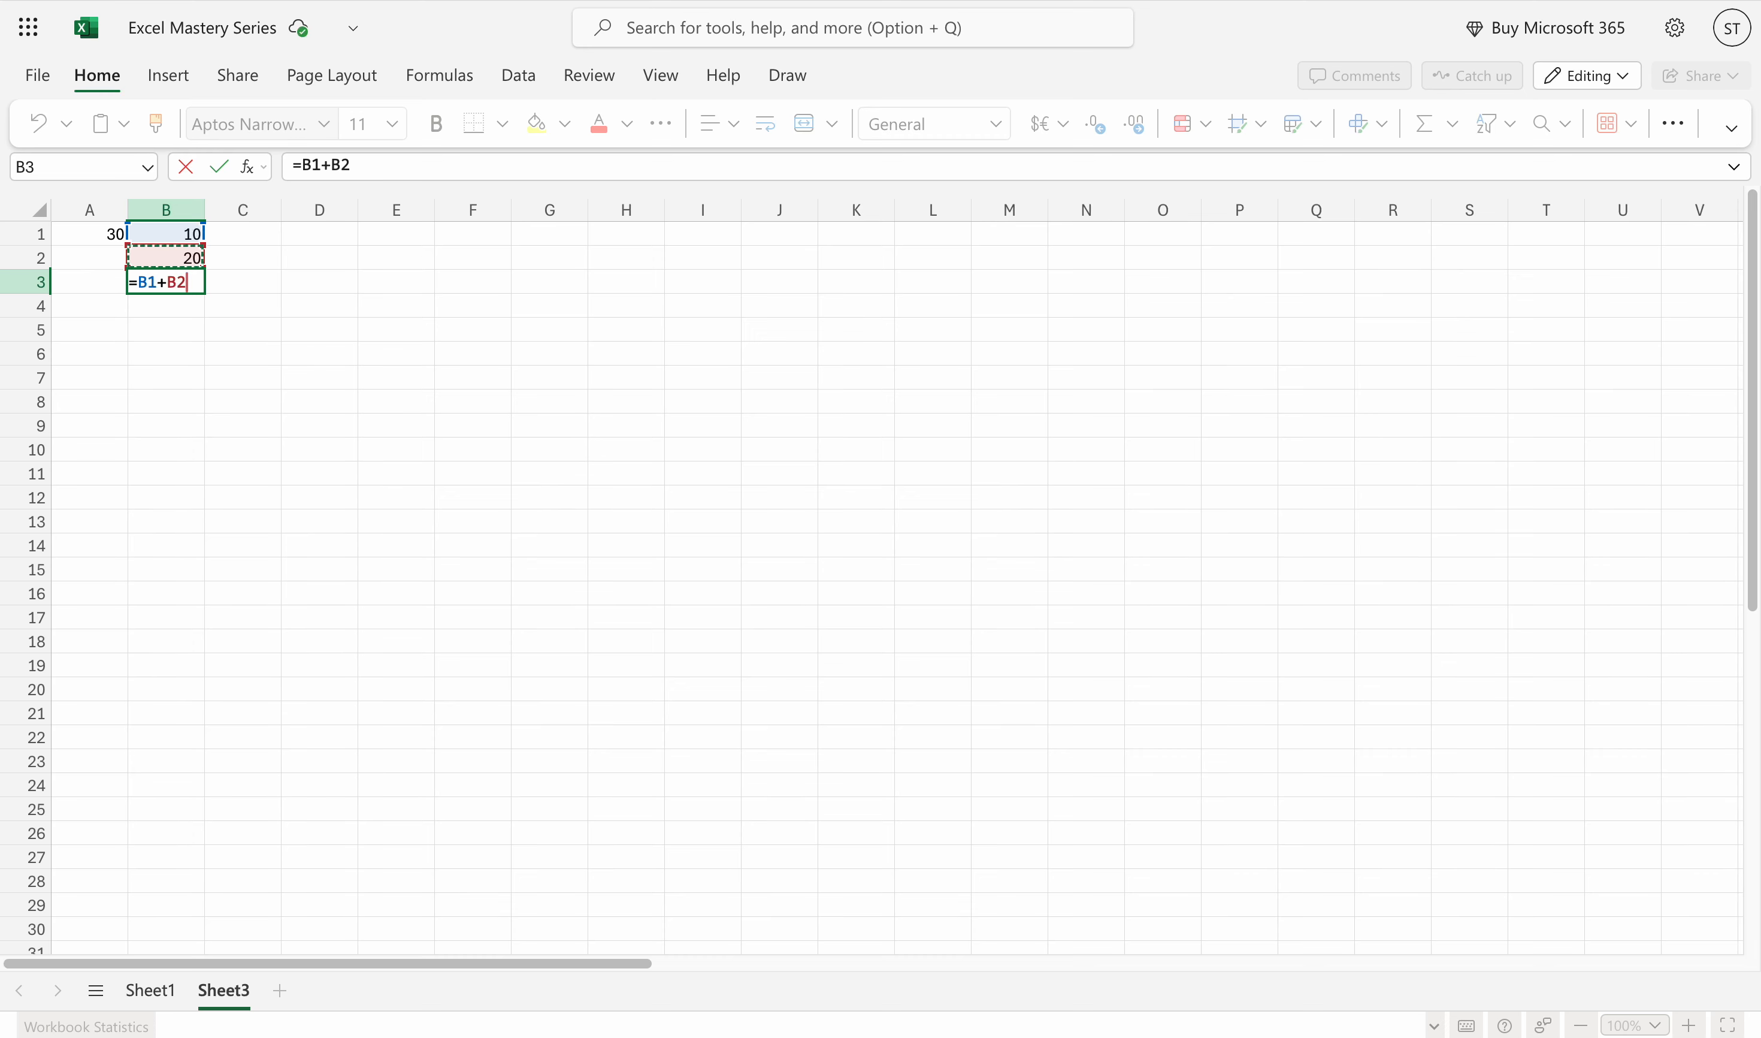
{"action": "key", "text": "Return"}
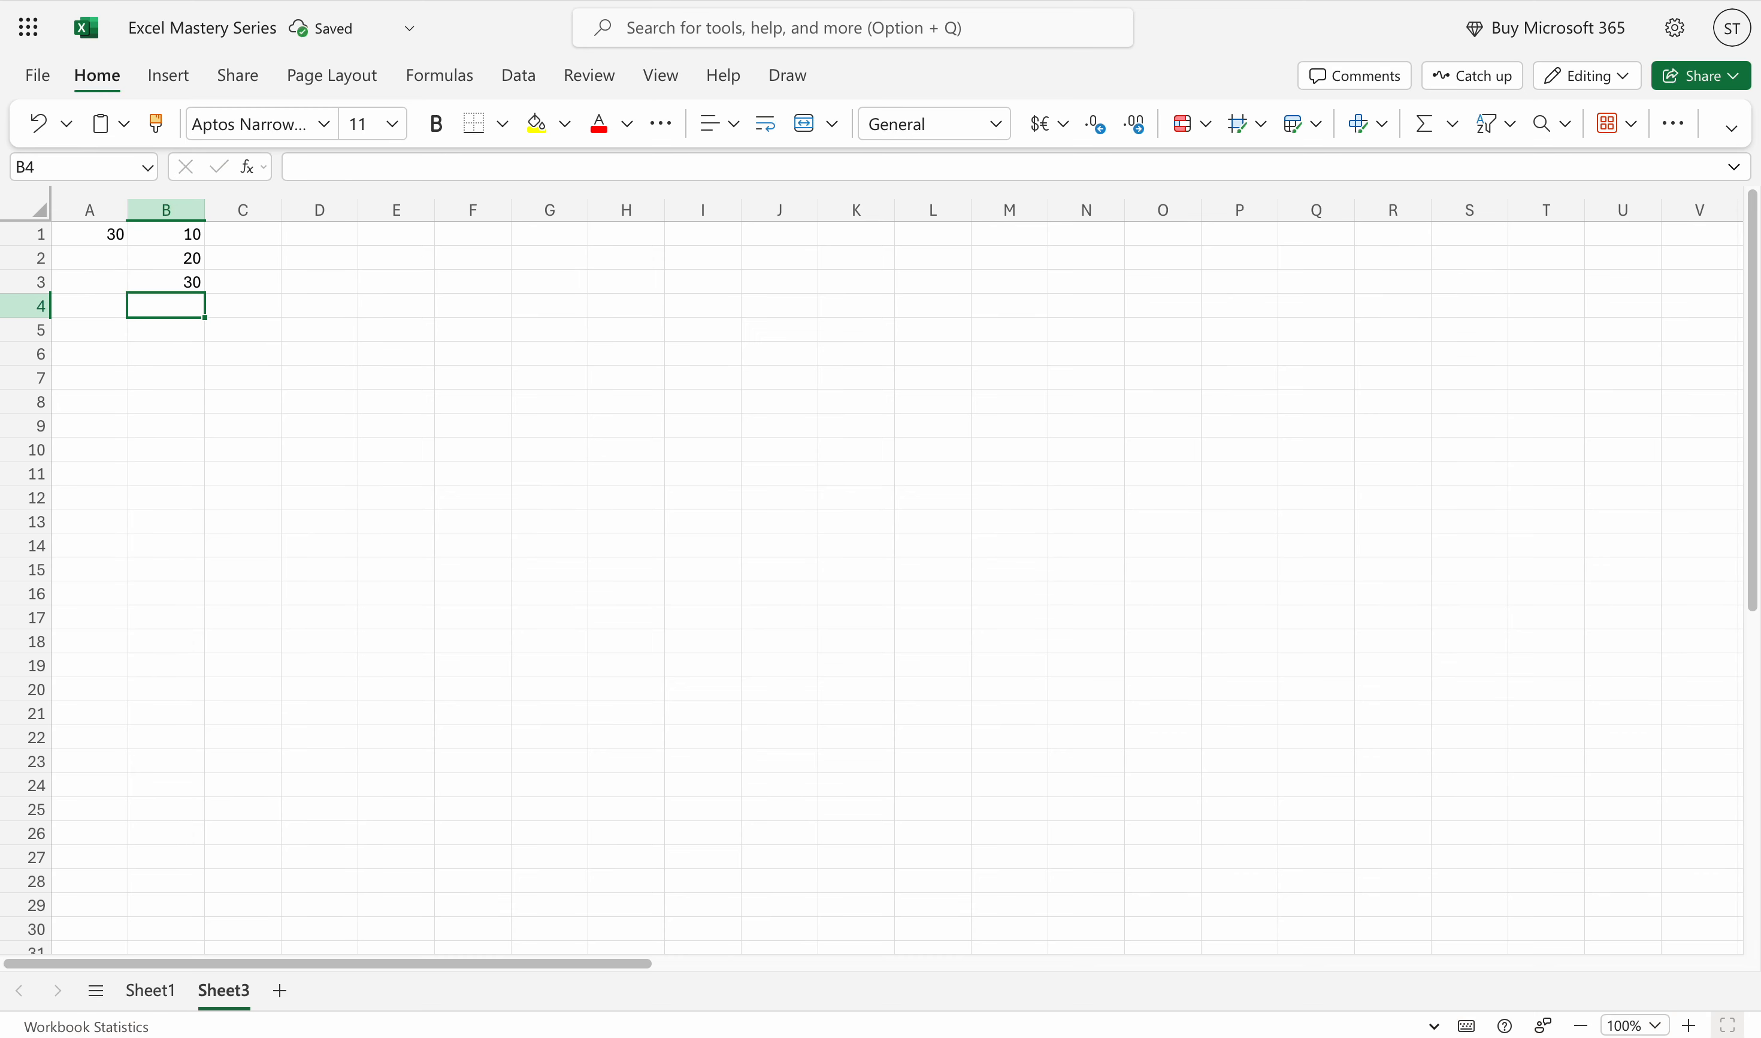
{"action": "left_click", "coordinate": [191, 290]}
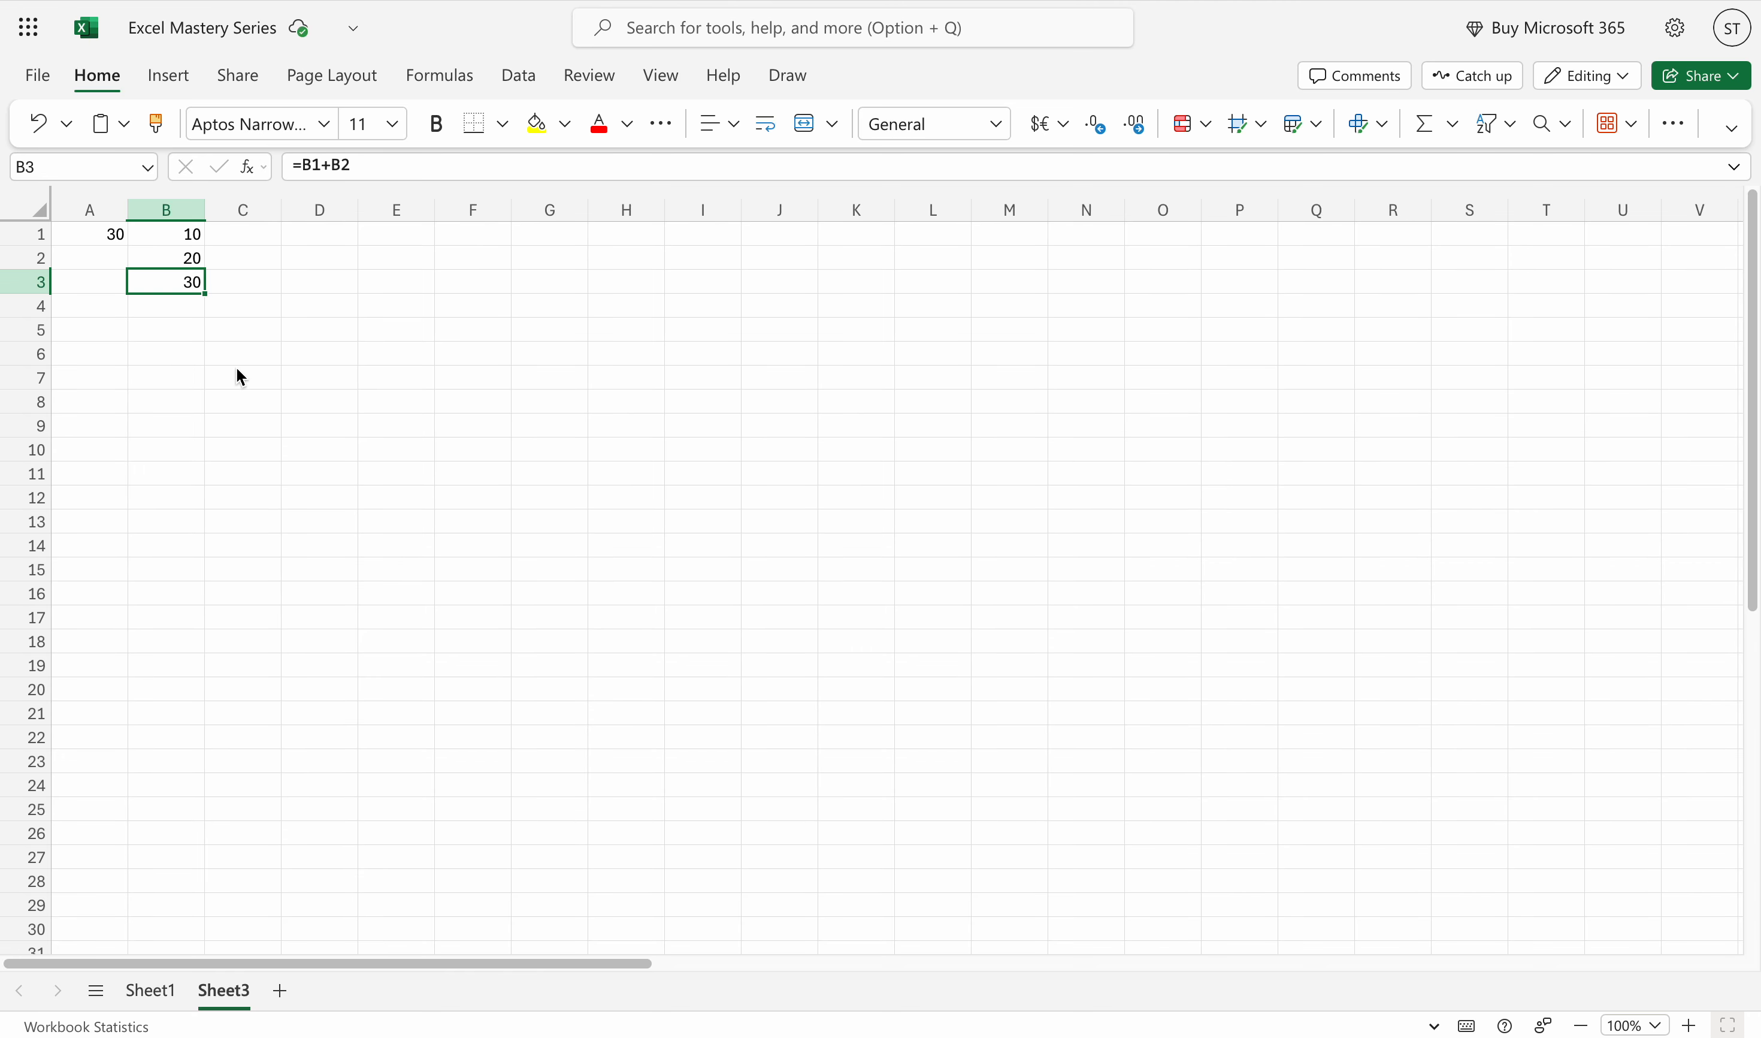
Change the value in cell B1 to 20 and compare the formulas in A1 and B3
{"action": "left_click", "coordinate": [187, 237]}
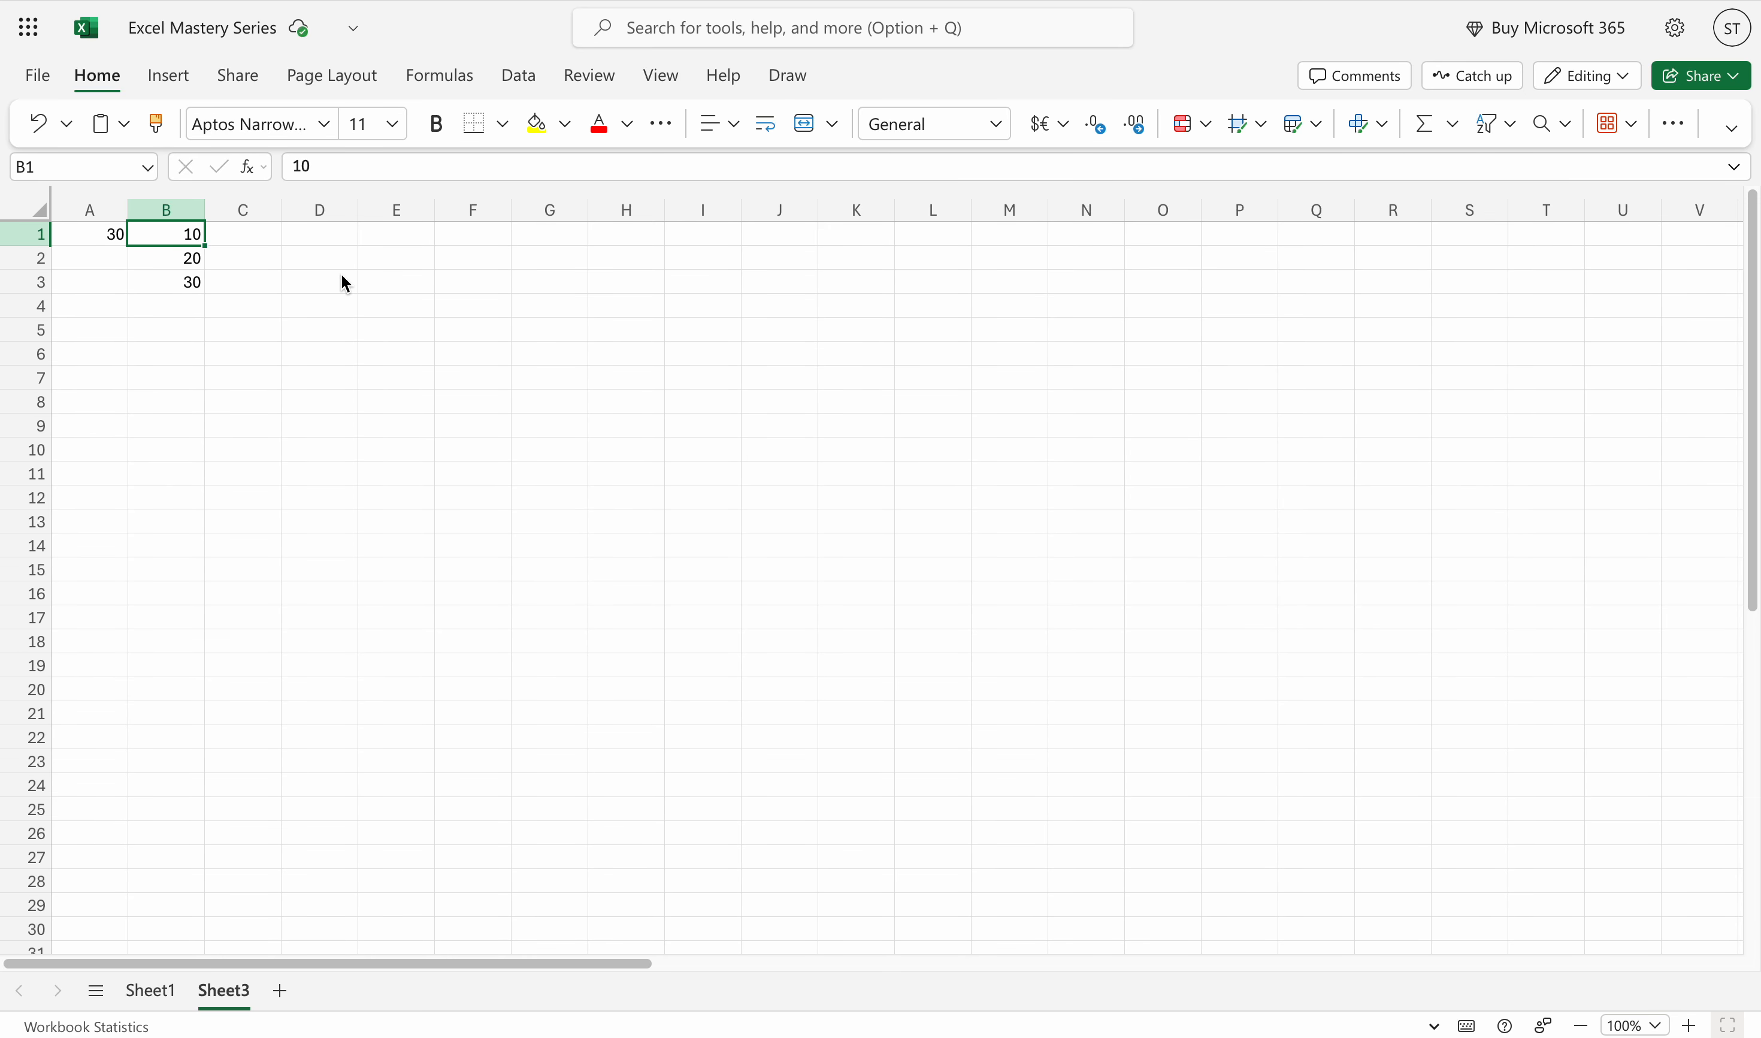
{"action": "type", "text": "20"}
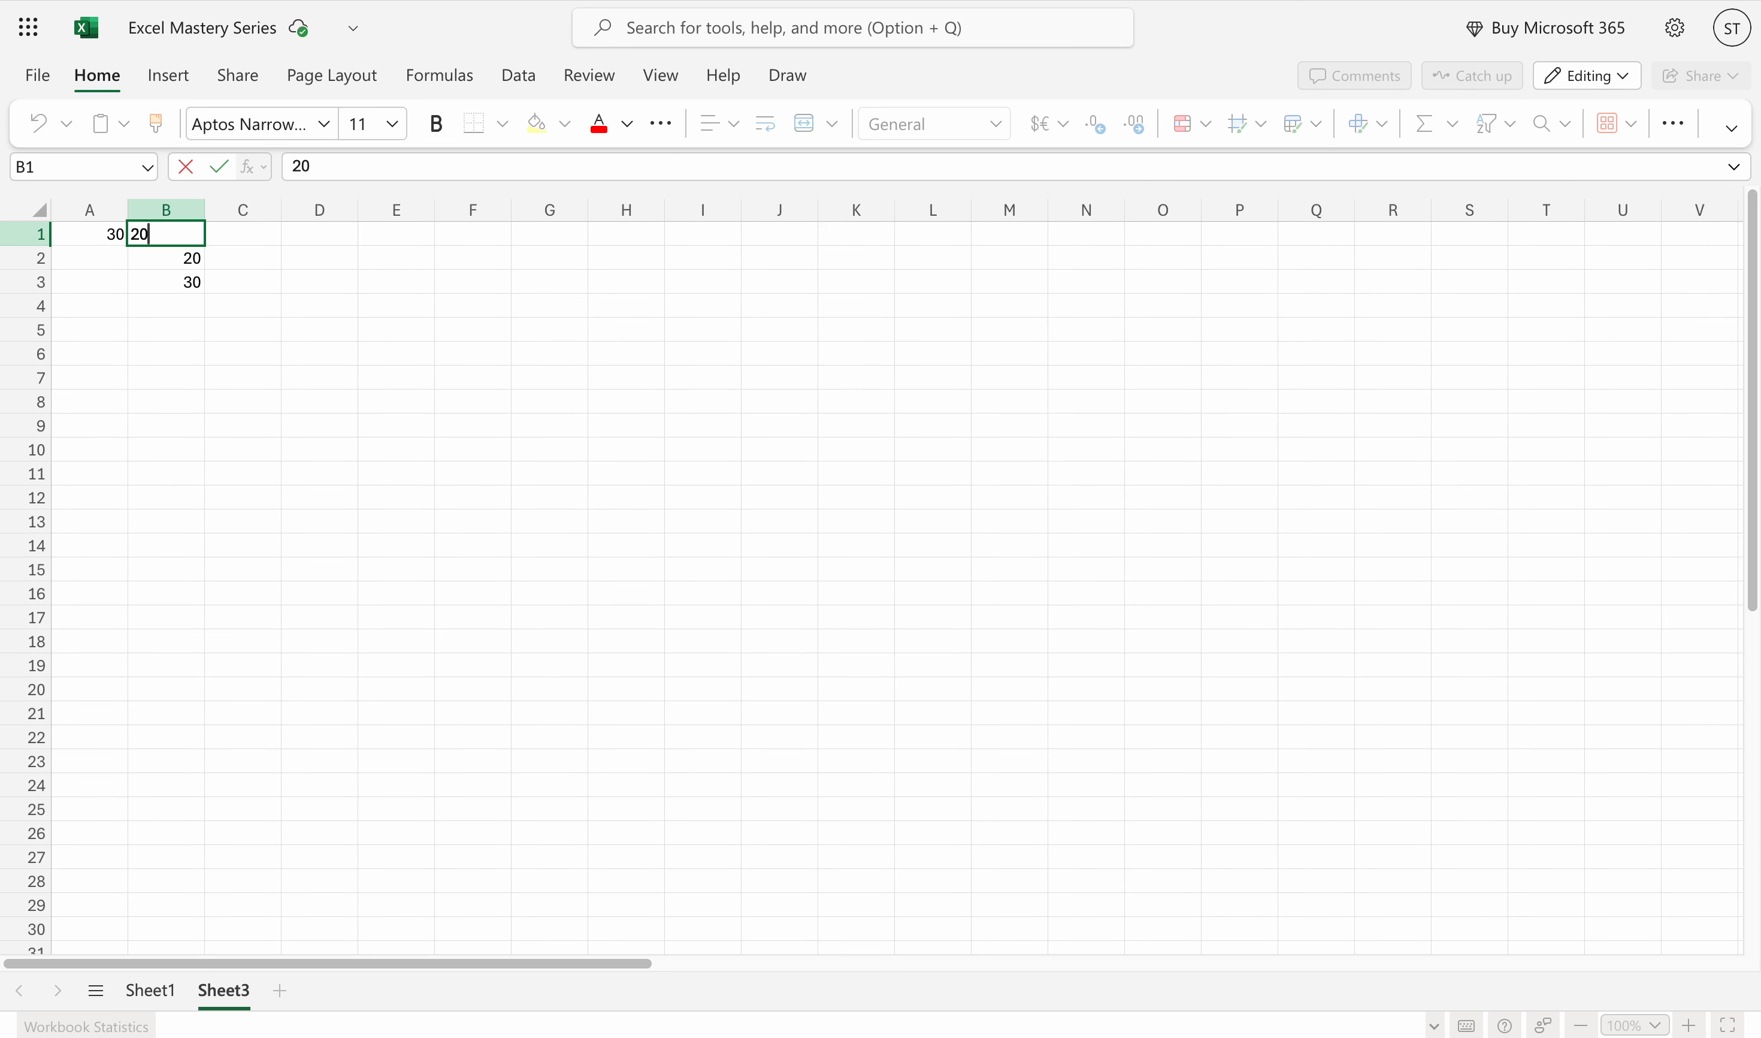
{"action": "key", "text": "Return"}
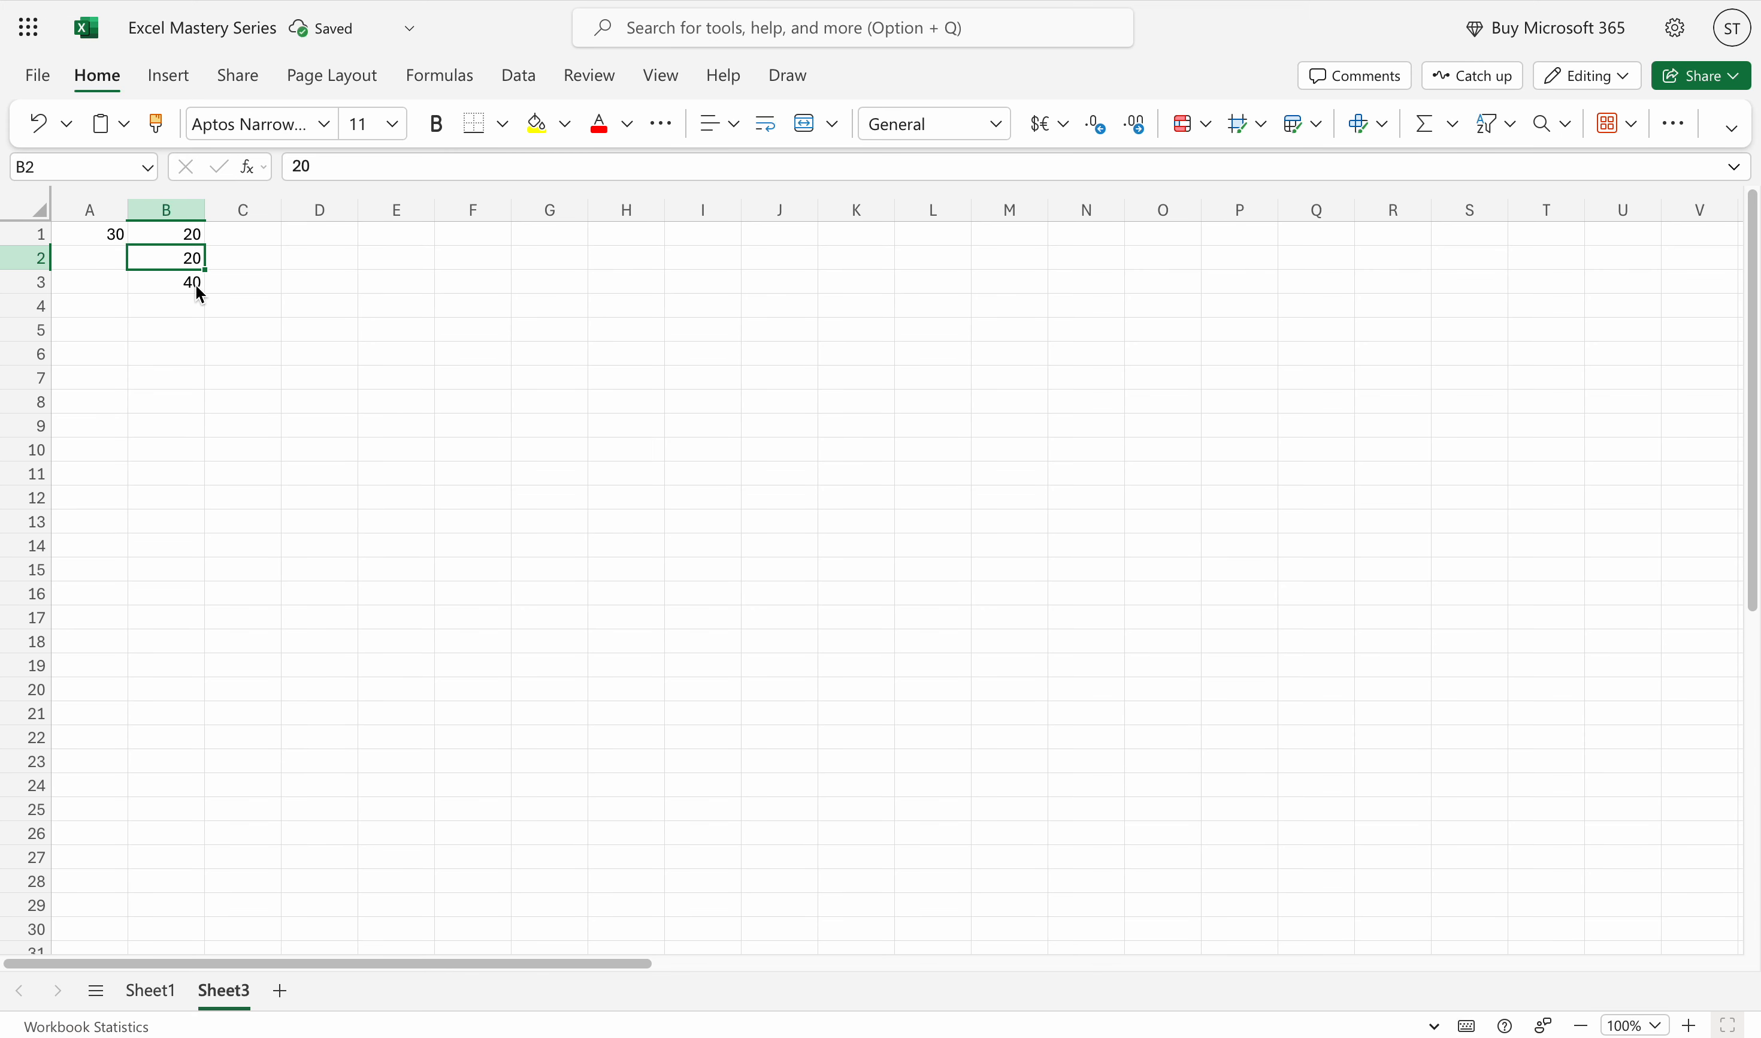
{"action": "left_click", "coordinate": [89, 233]}
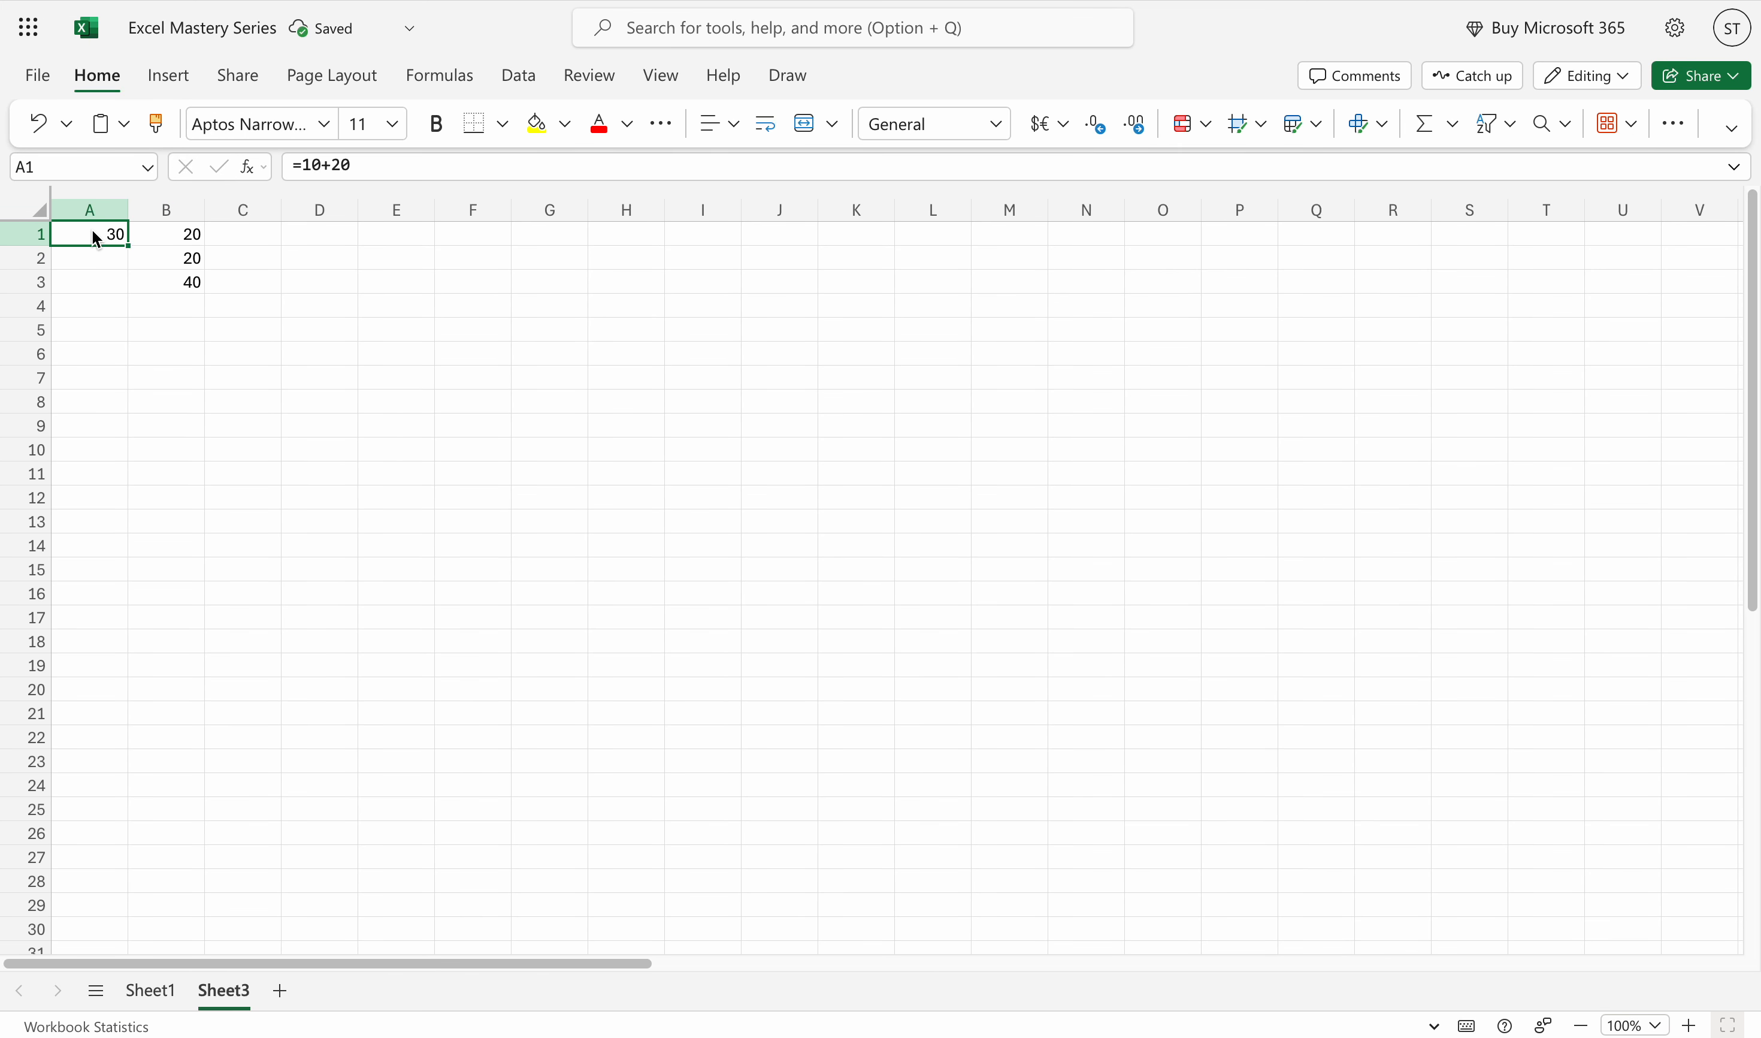
{"action": "left_click", "coordinate": [200, 288]}
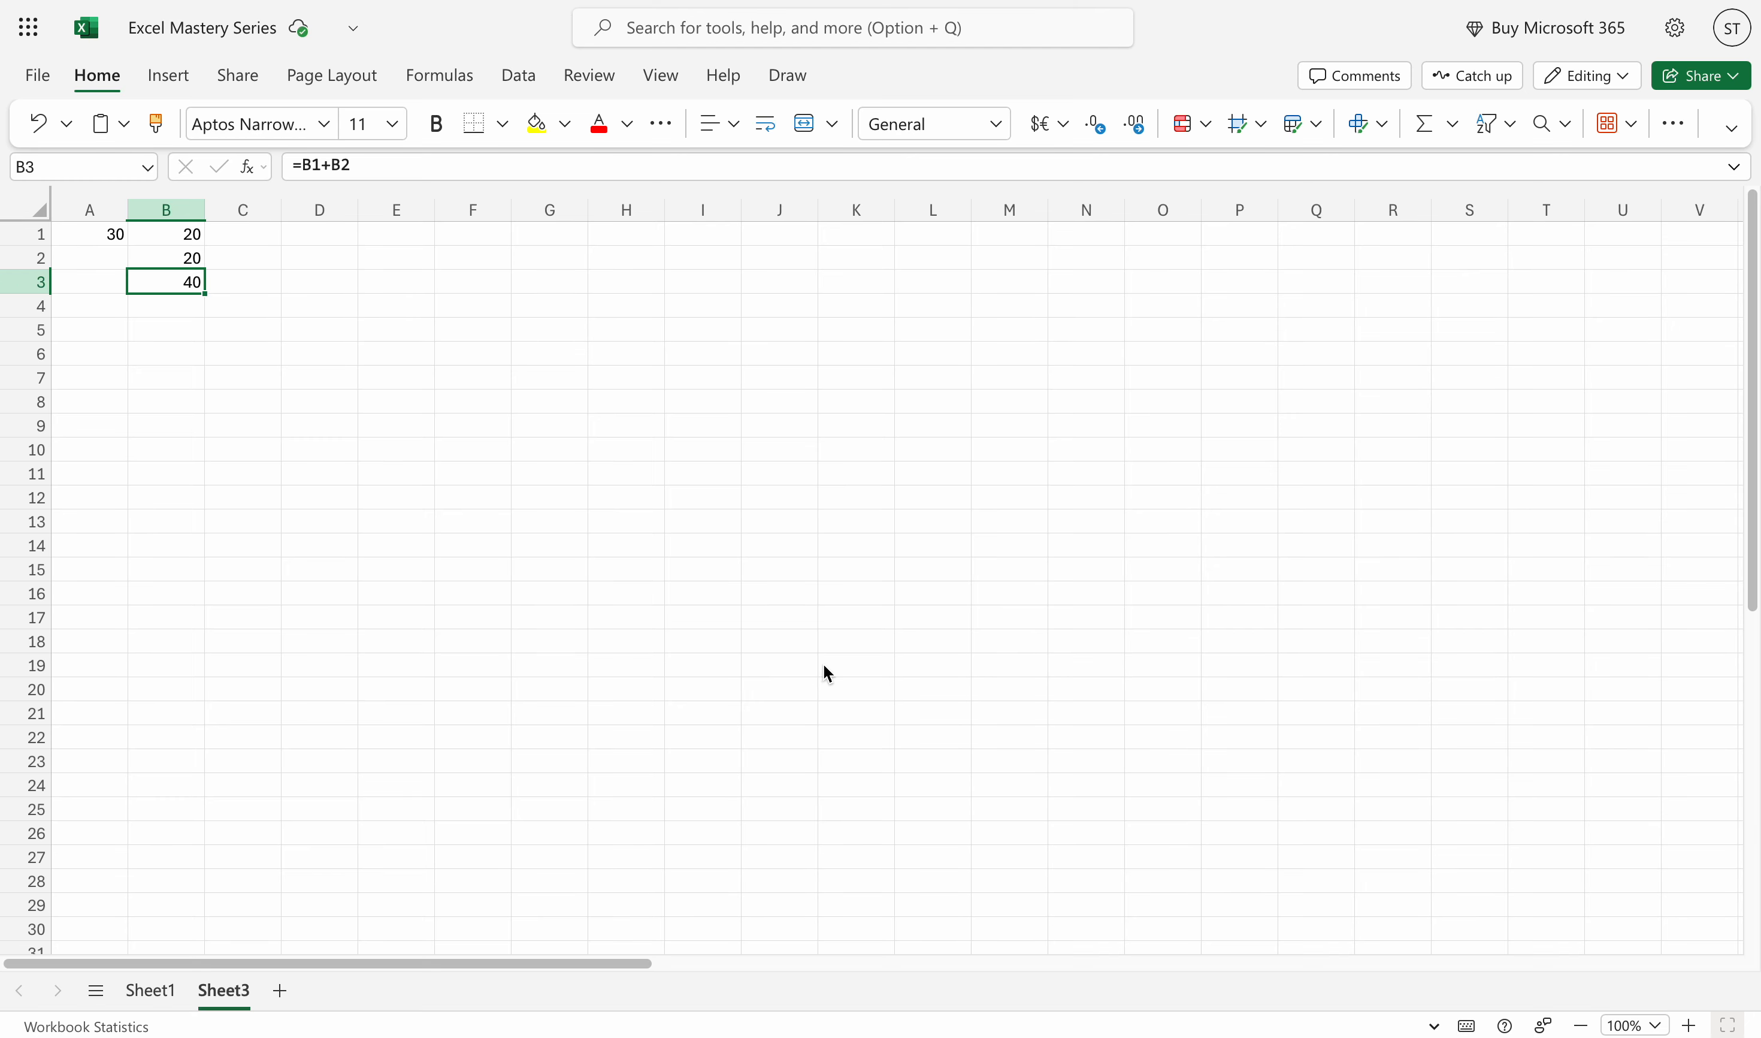
On Sheet1, total the whole Salary column in cell I3 with the SUM function
{"action": "left_click", "coordinate": [164, 997]}
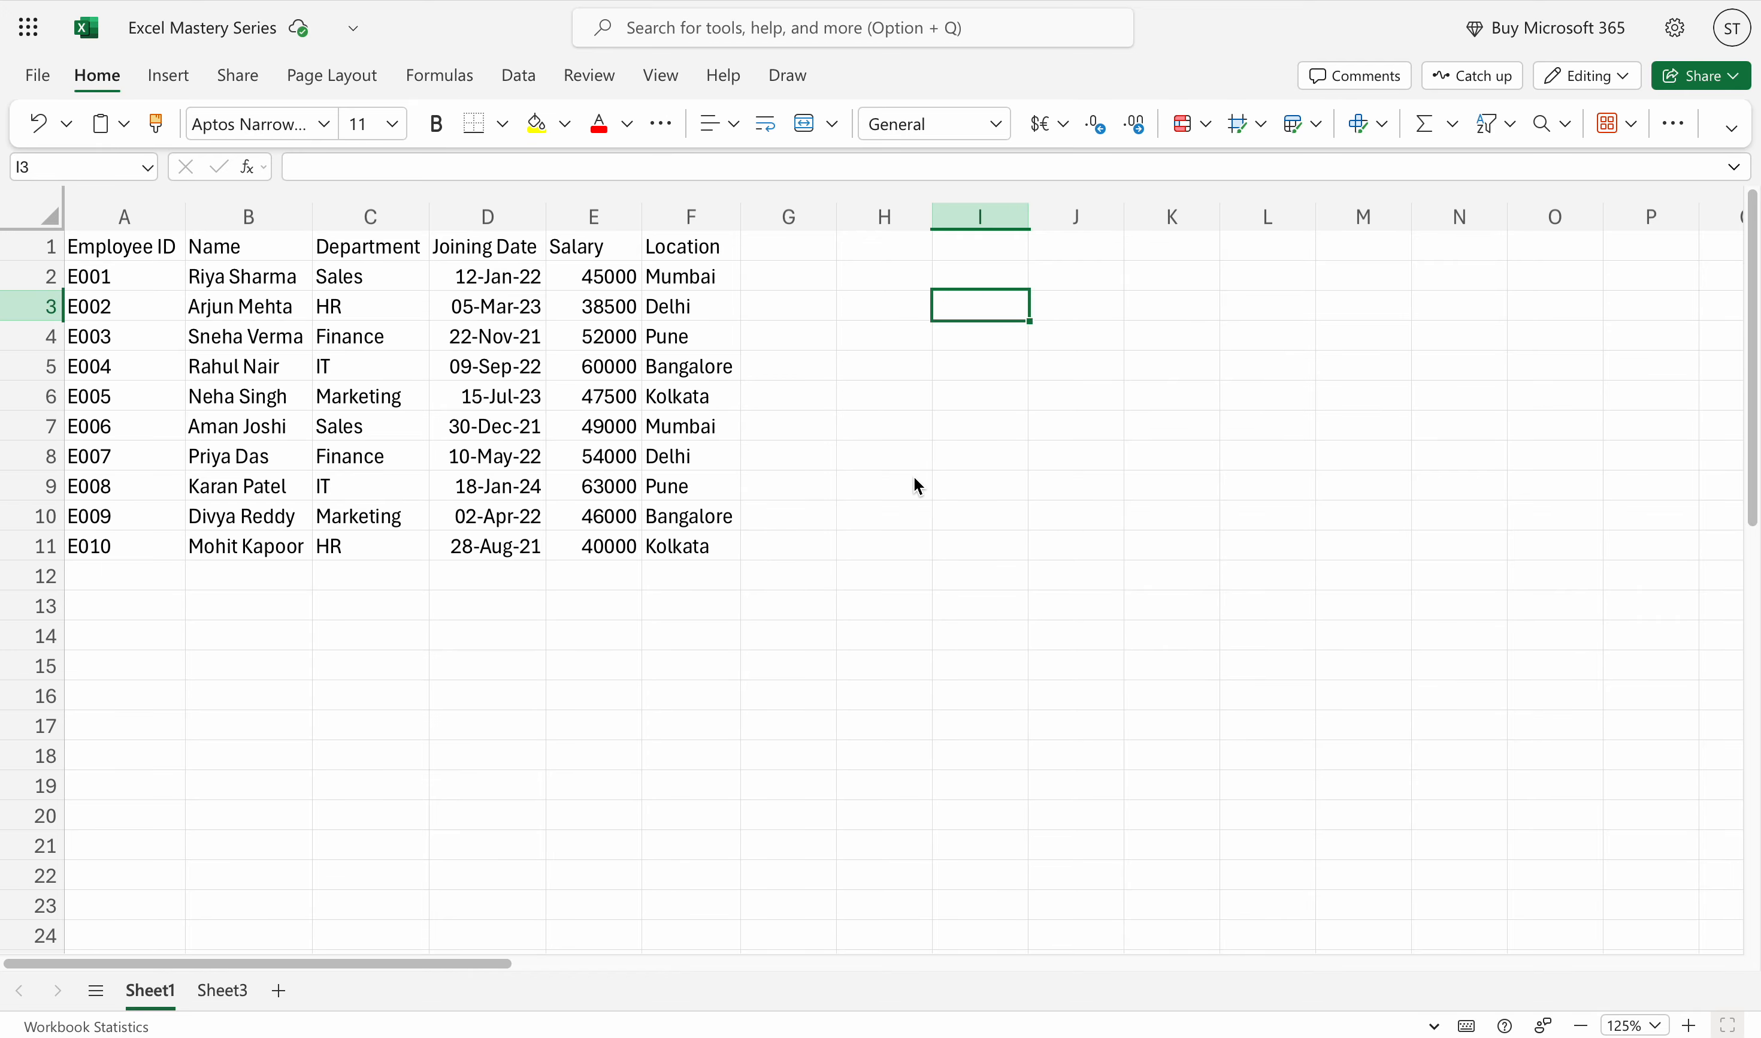
{"action": "type", "text": "=s"}
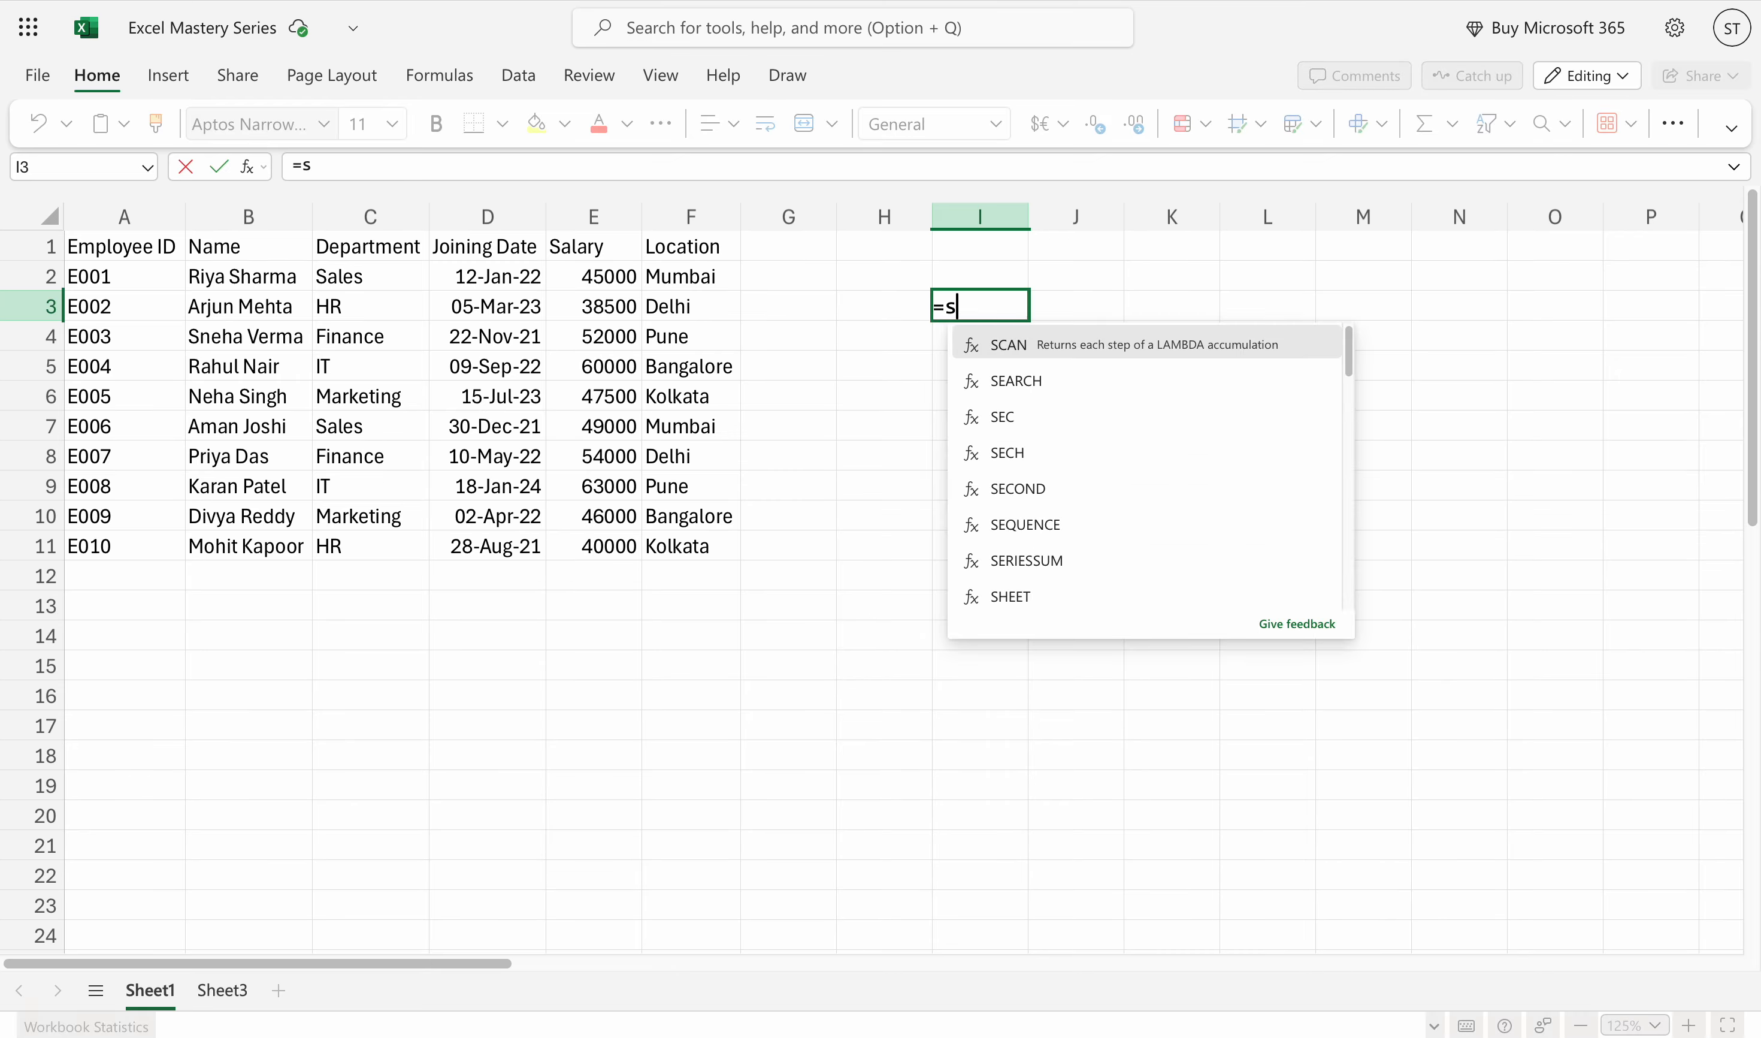
{"action": "type", "text": "um"}
{"action": "key", "text": "Tab"}
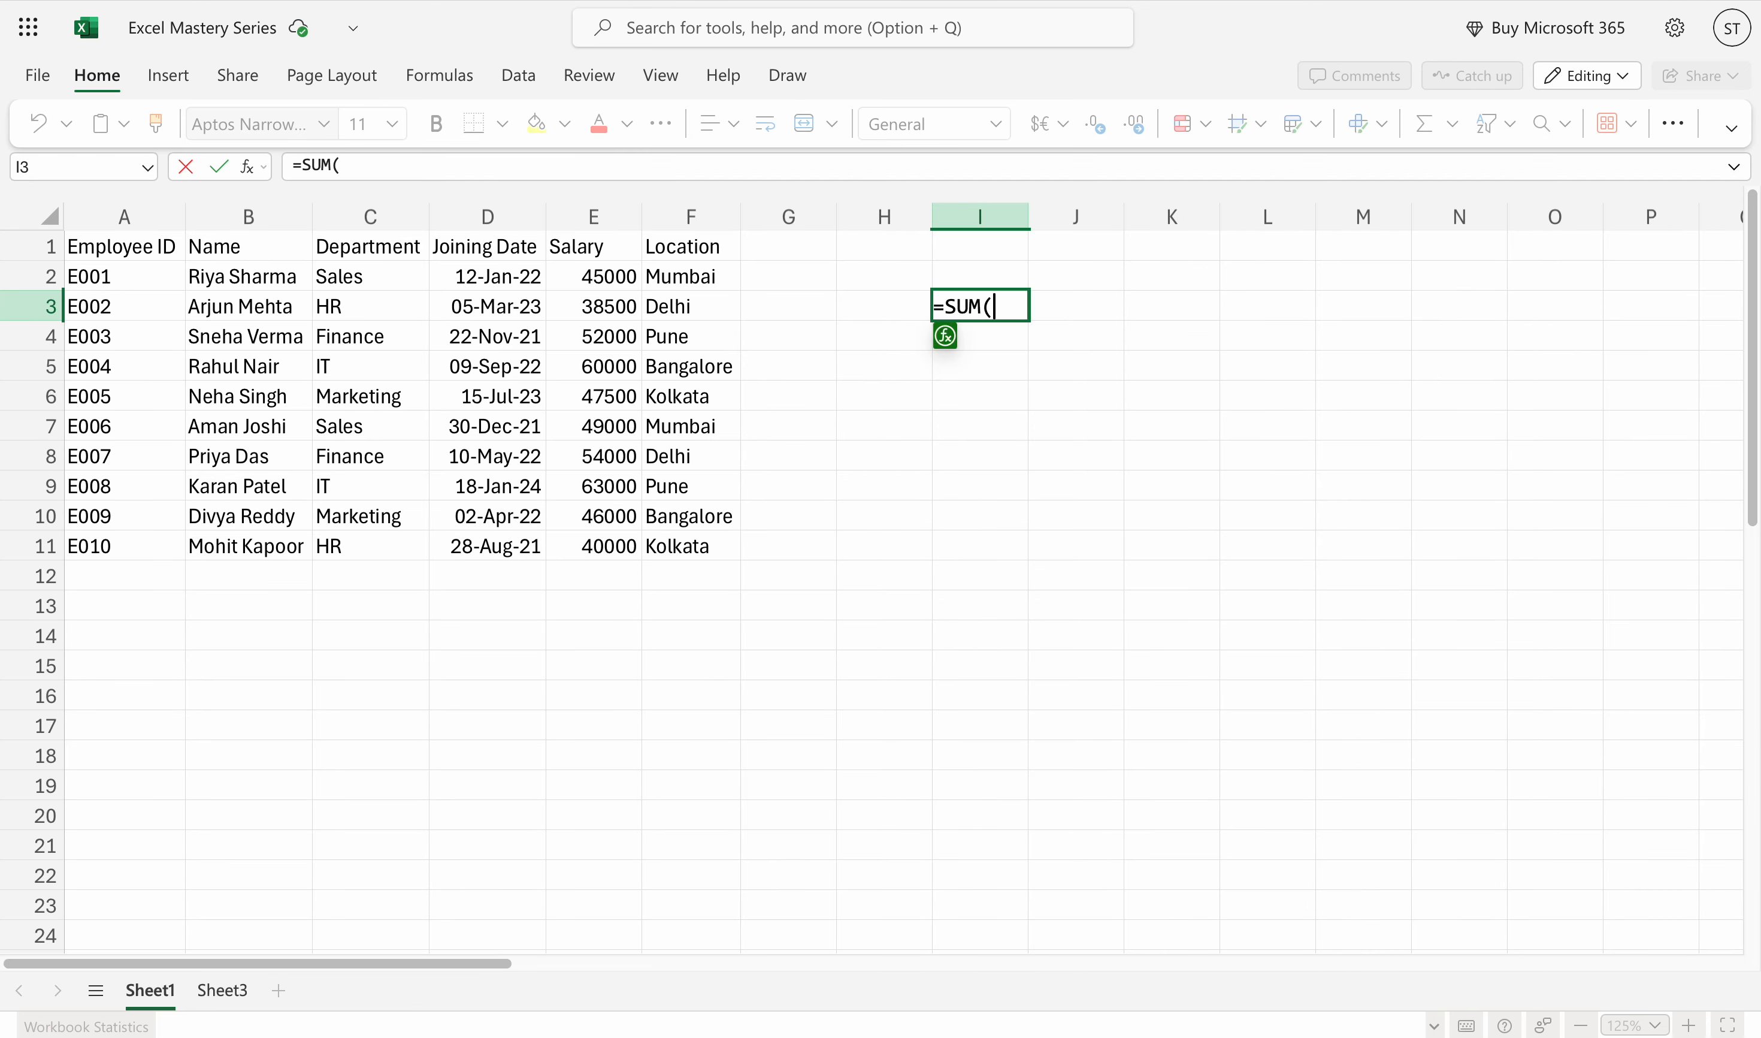
{"action": "left_click", "coordinate": [587, 217]}
{"action": "key", "text": "Return"}
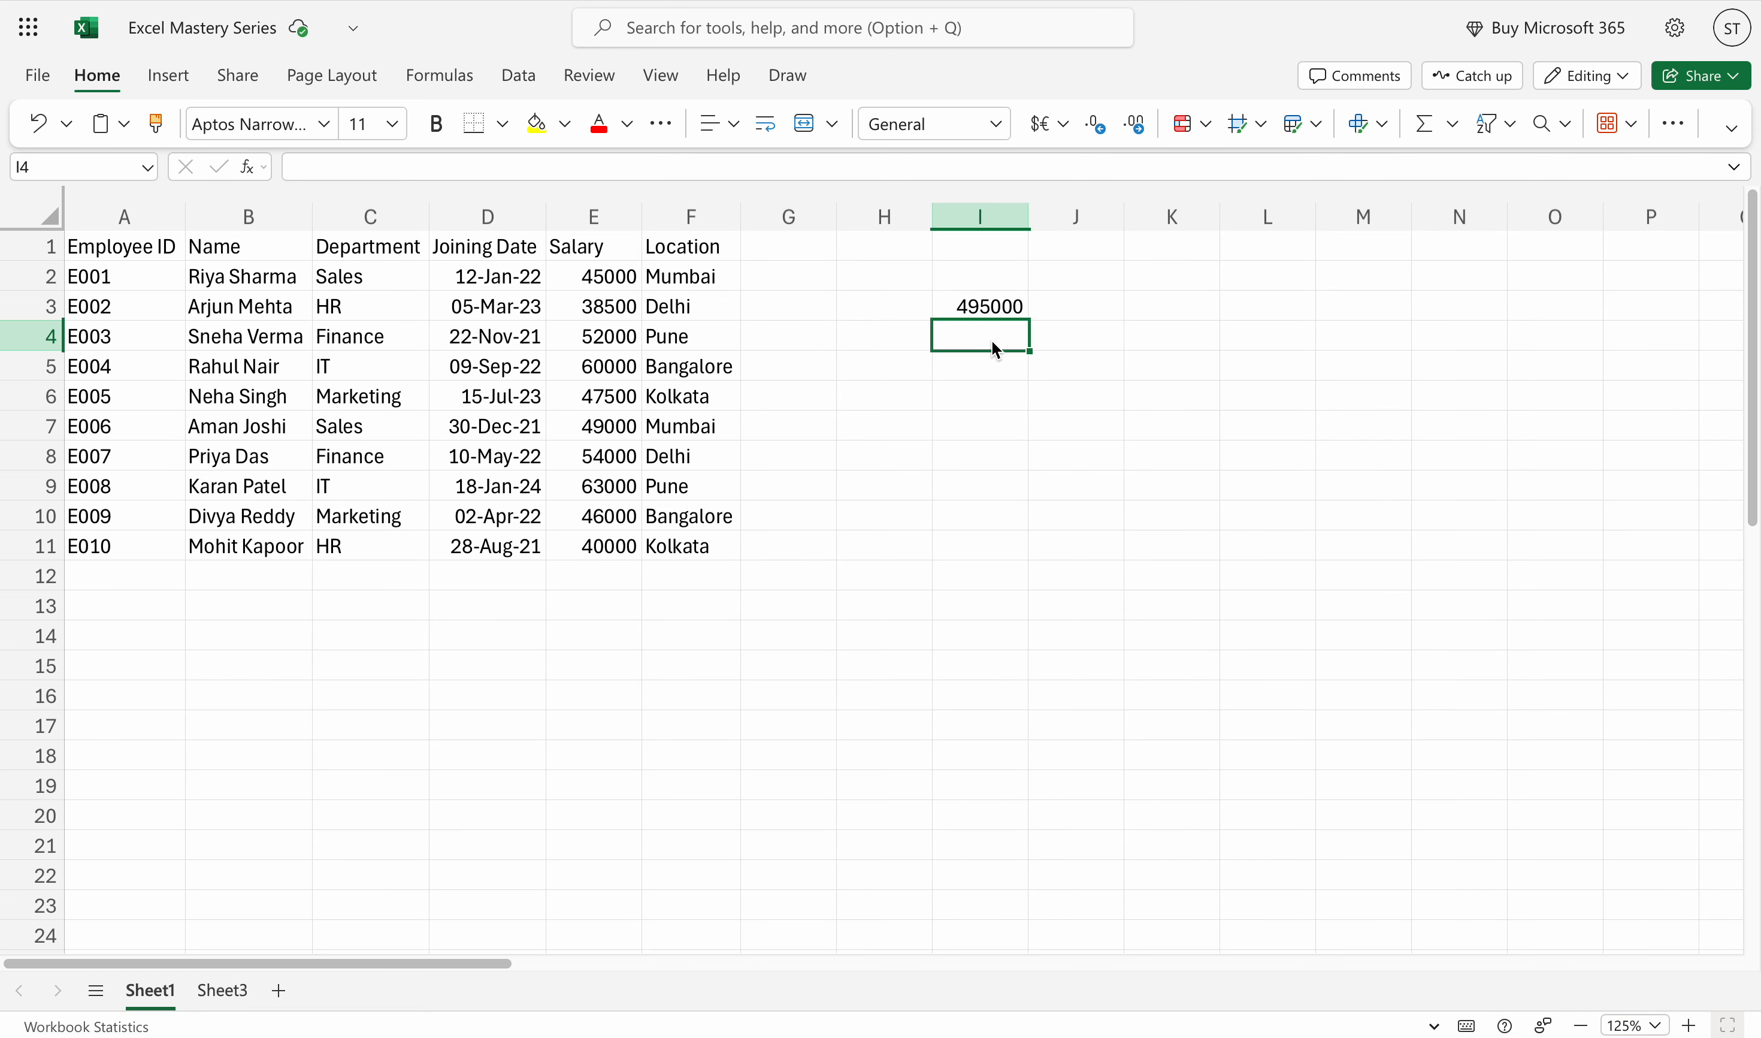
Calculate the average of the whole Salary column in cell I4 with =AVERAGE(E:E)
{"action": "type", "text": "=ave"}
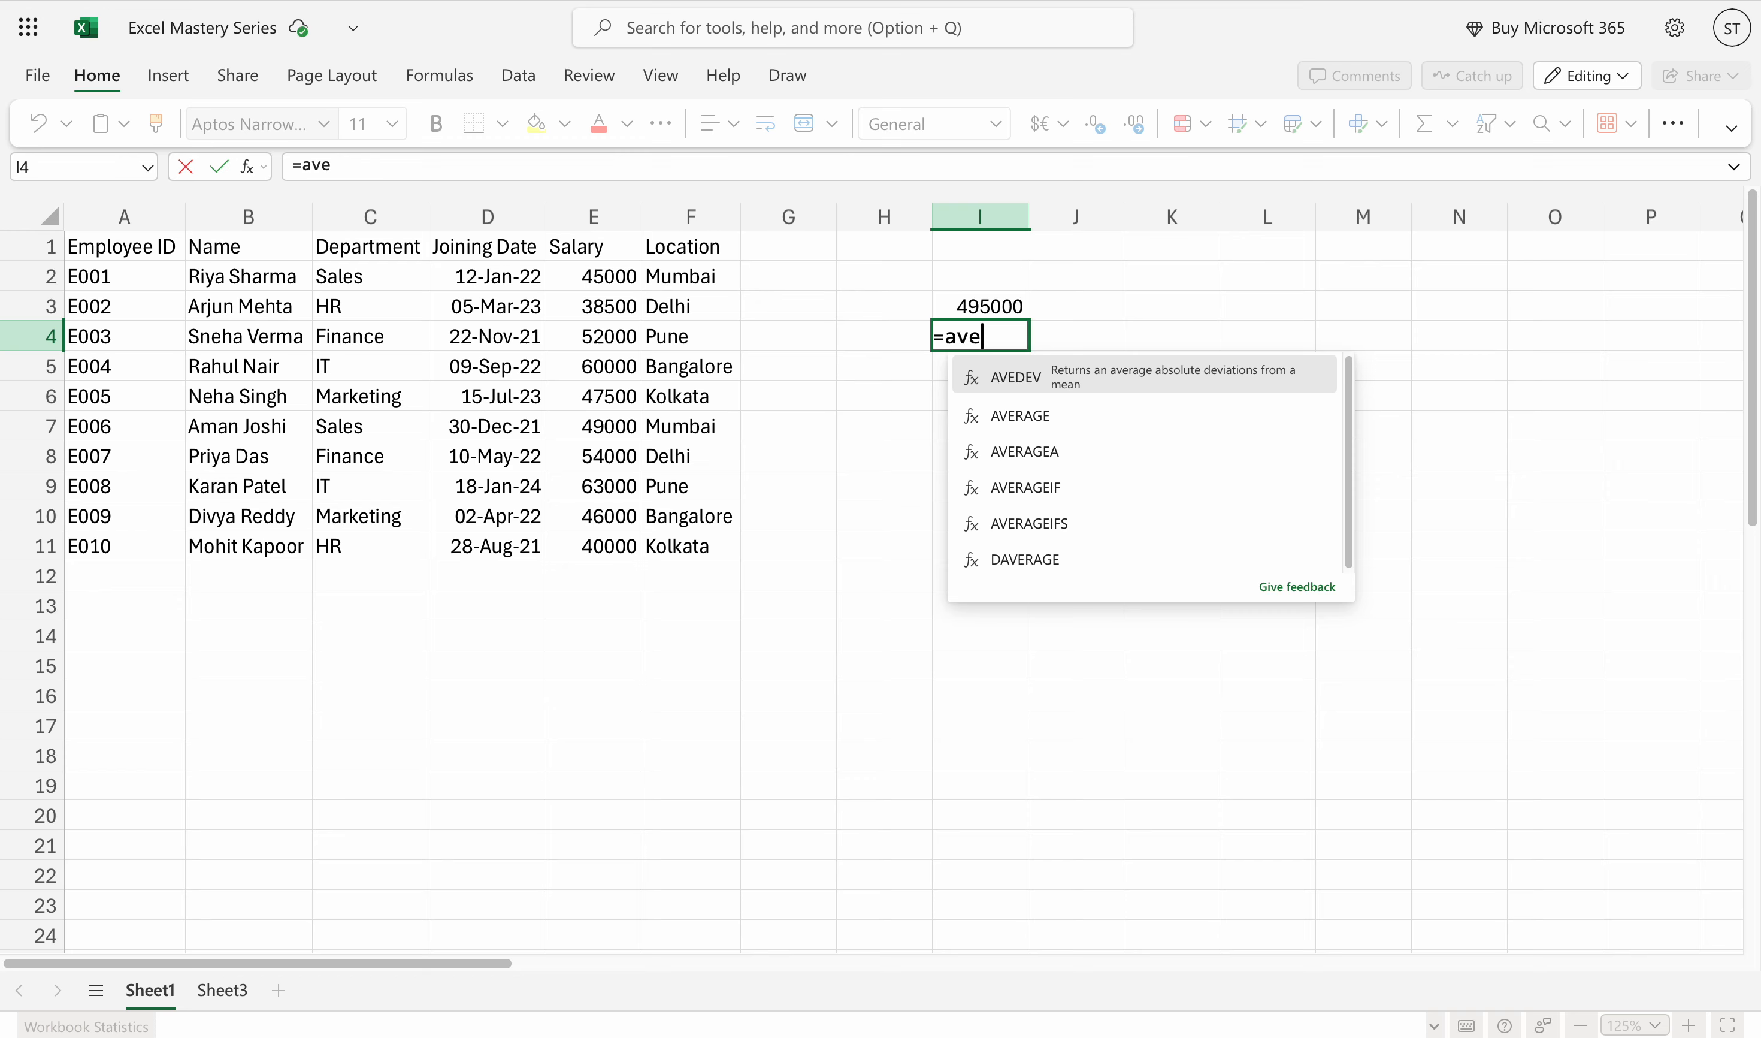
{"action": "type", "text": "r"}
{"action": "key", "text": "Tab"}
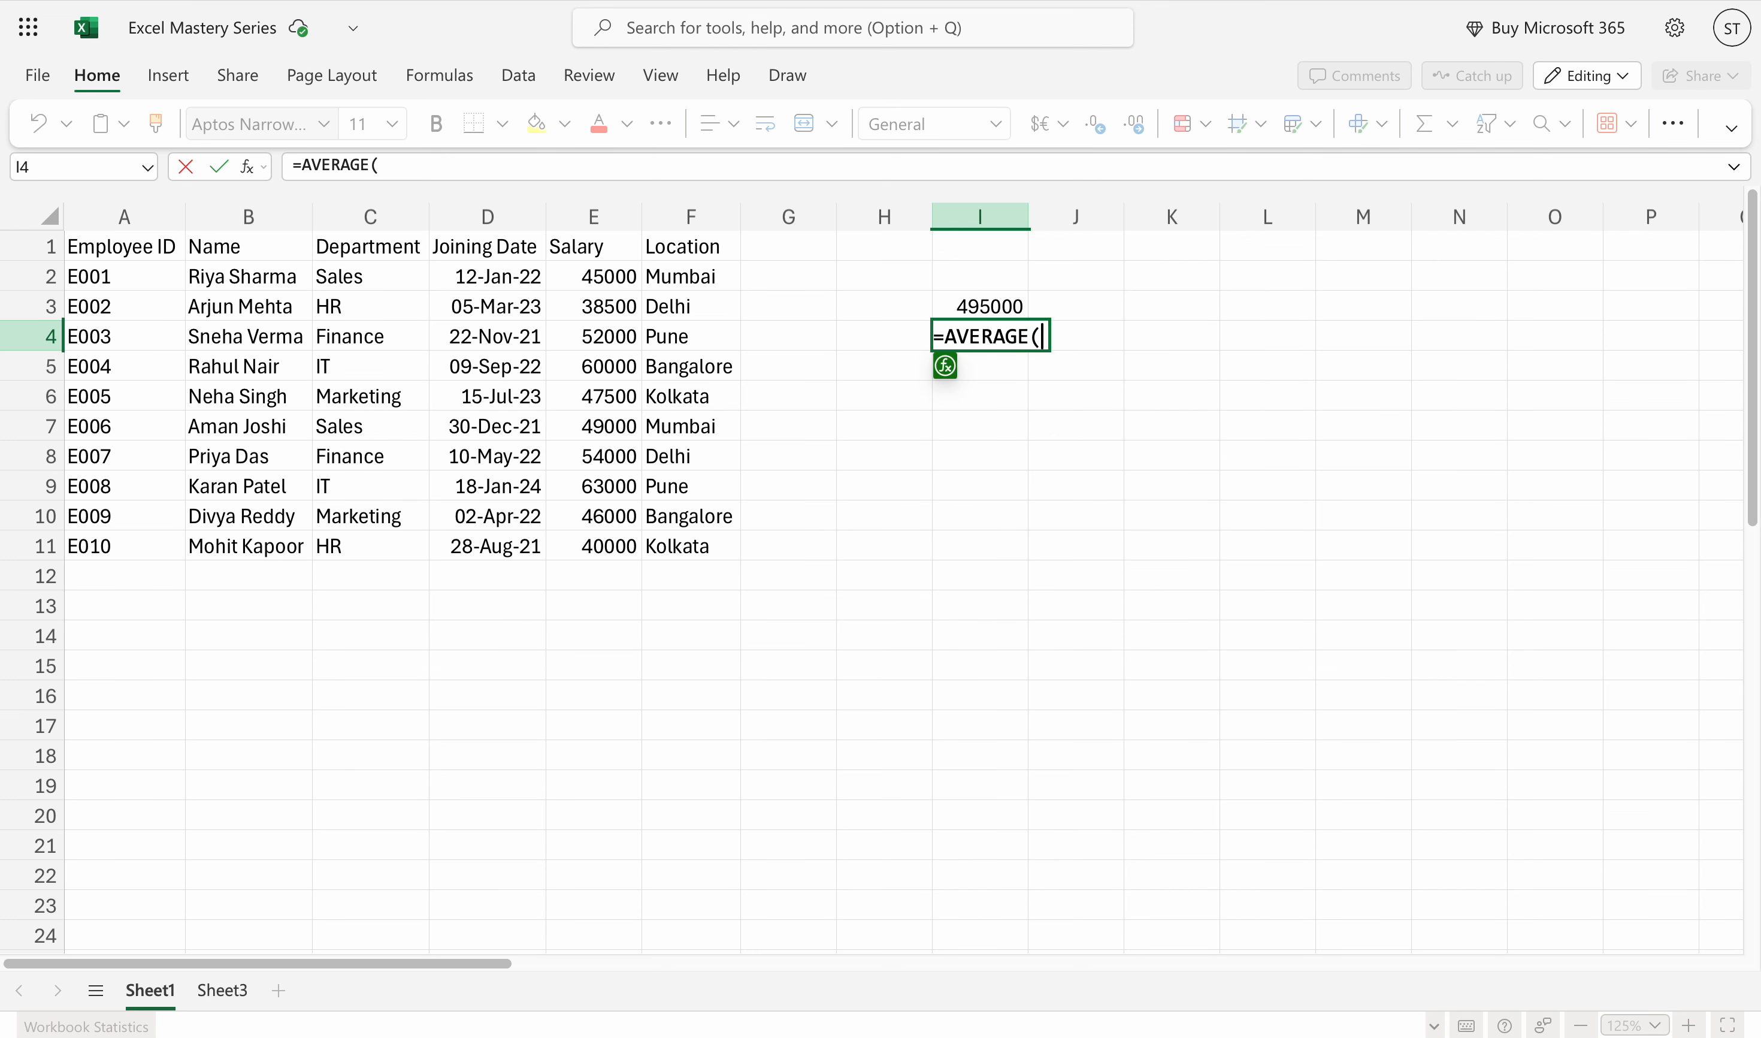
{"action": "left_click", "coordinate": [612, 219]}
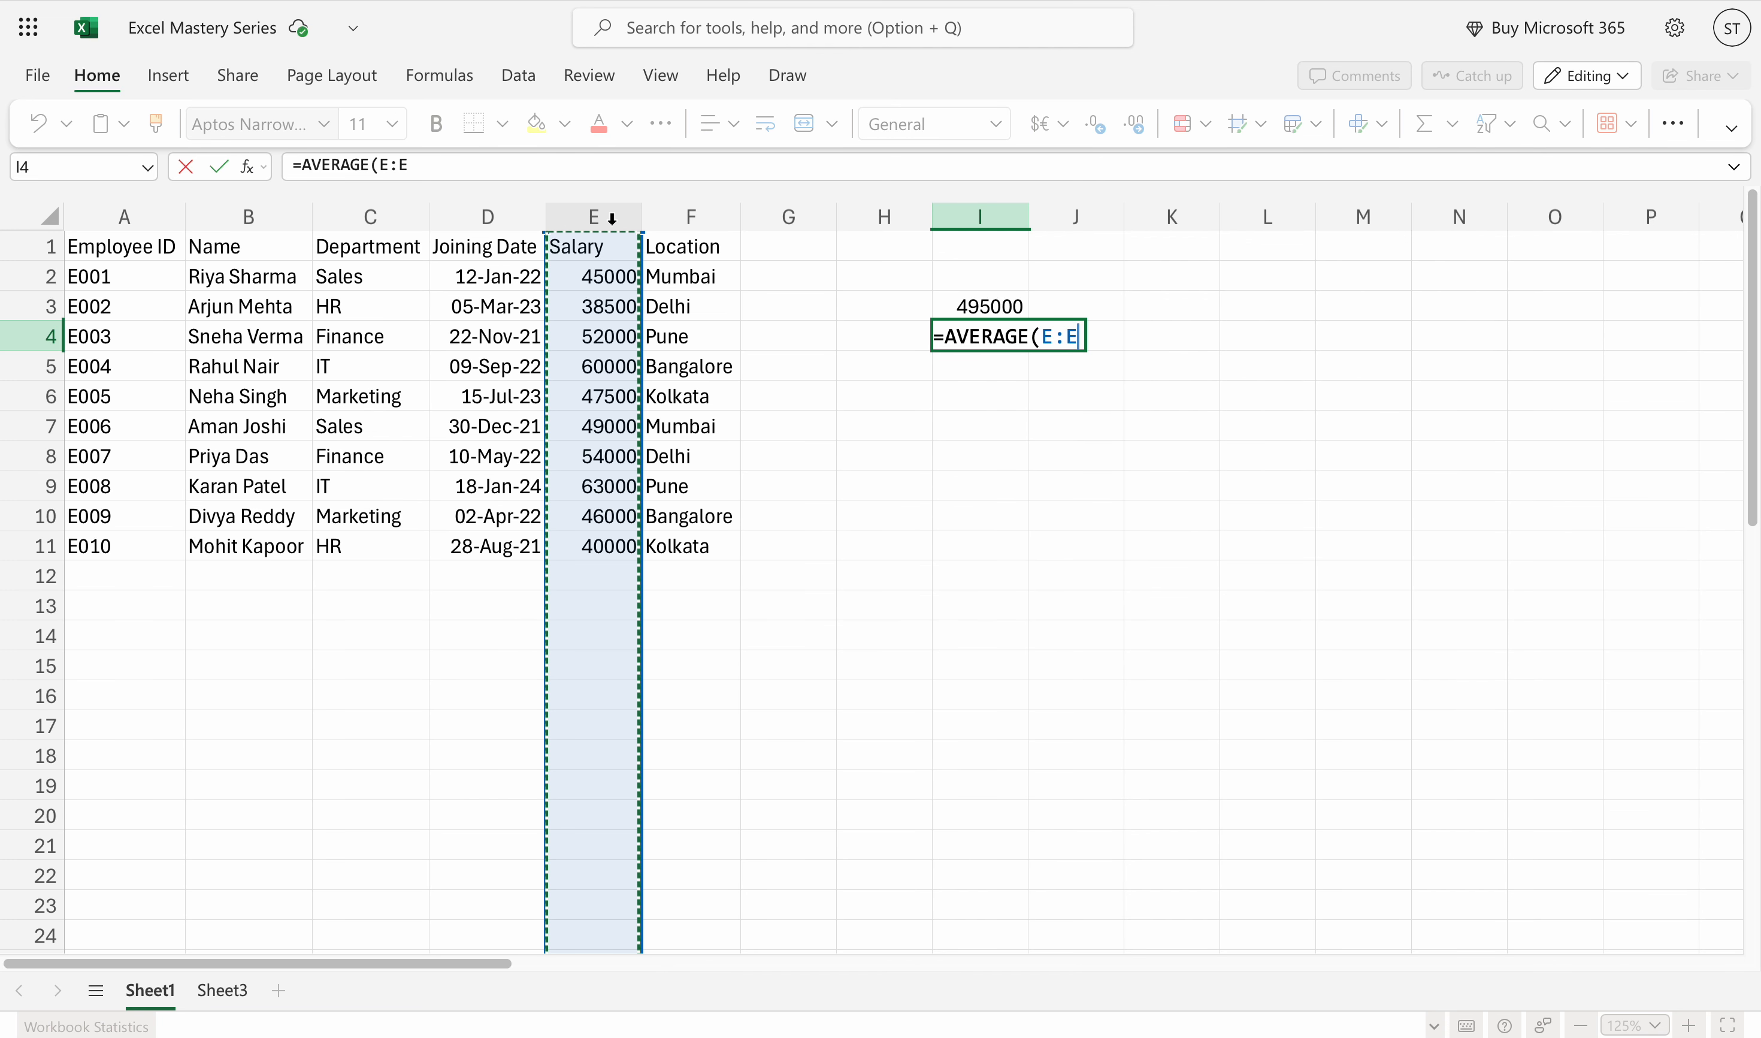
{"action": "key", "text": "Return"}
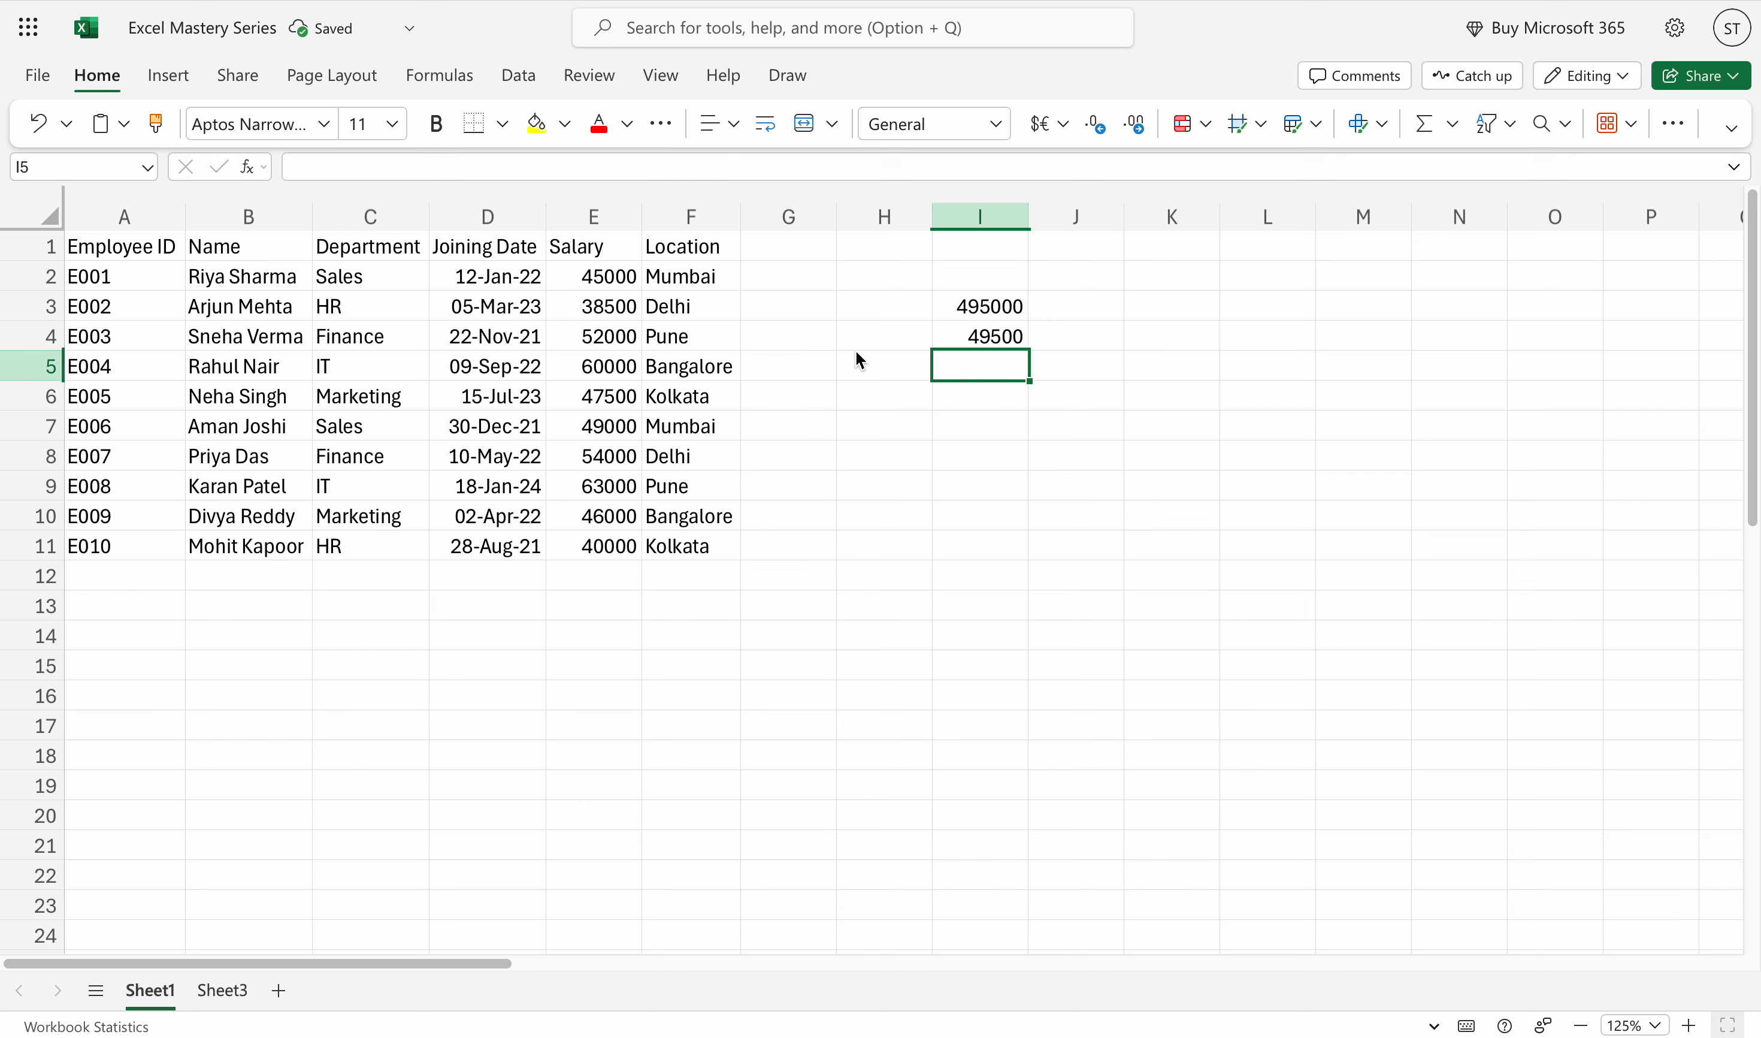
Find the lowest salary in cell I5 with MIN over column E, and locate that value in the Salary column
{"action": "type", "text": "=MIN"}
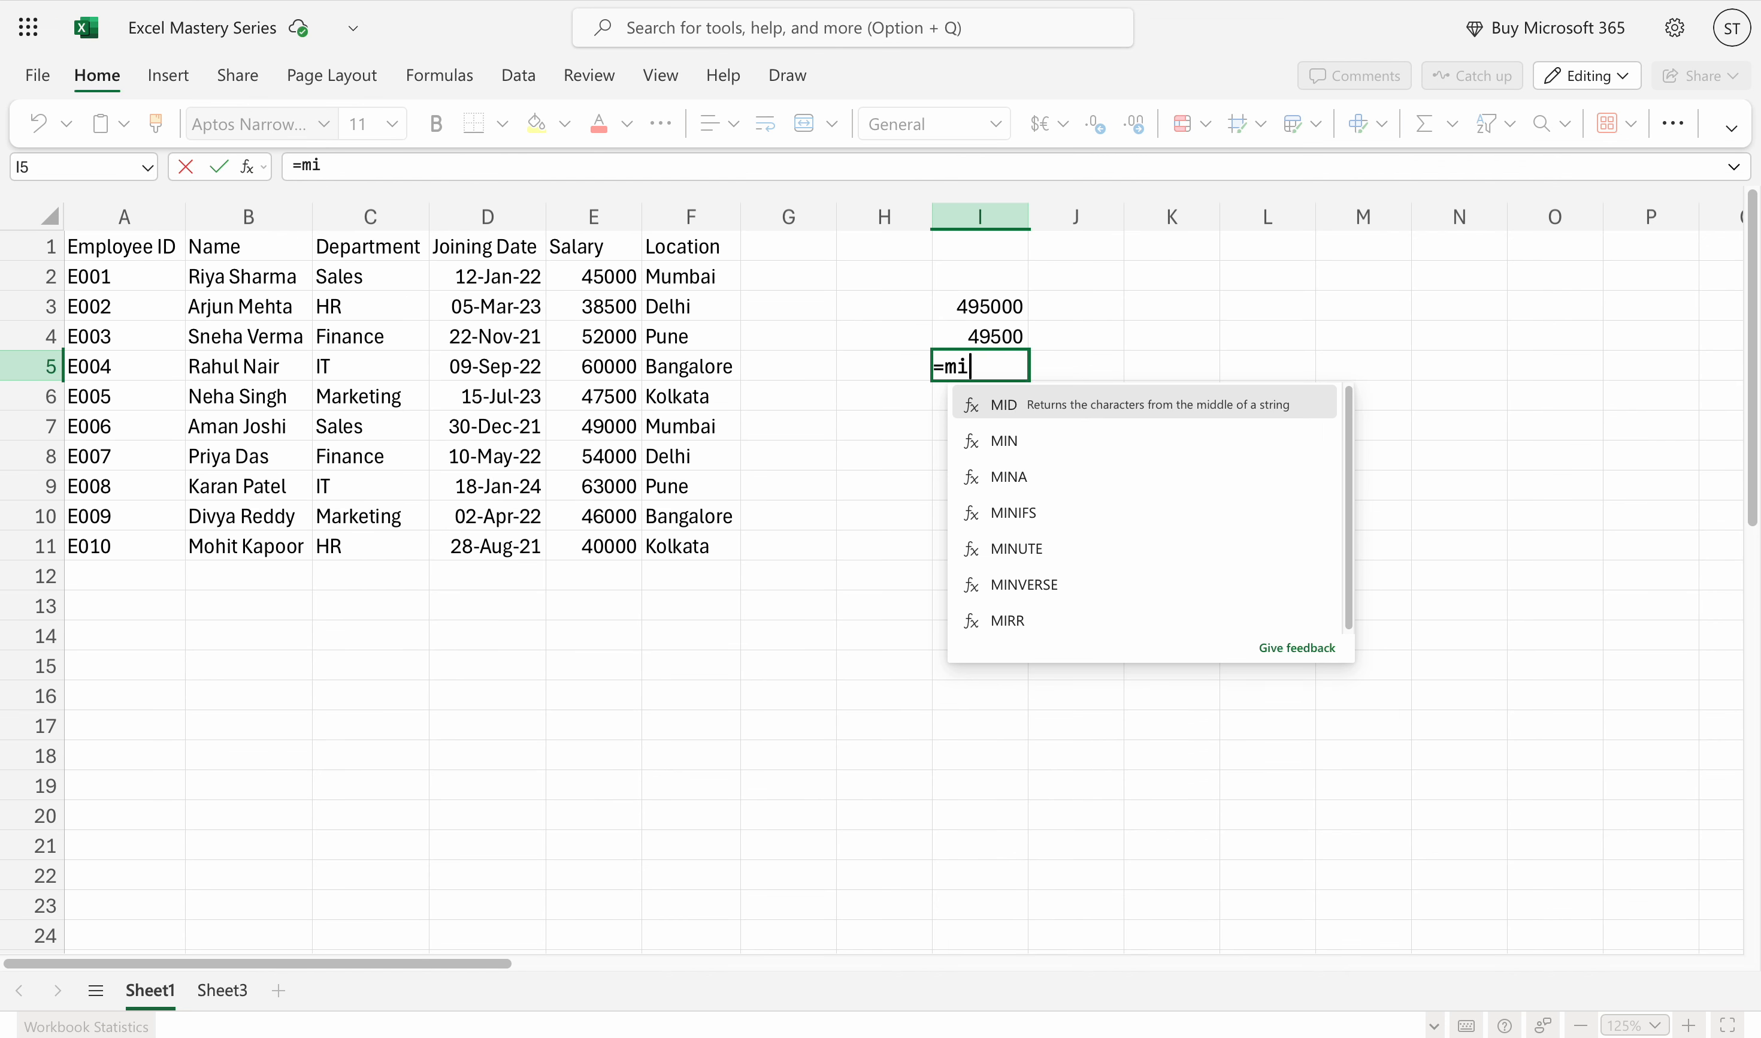
{"action": "key", "text": "Tab"}
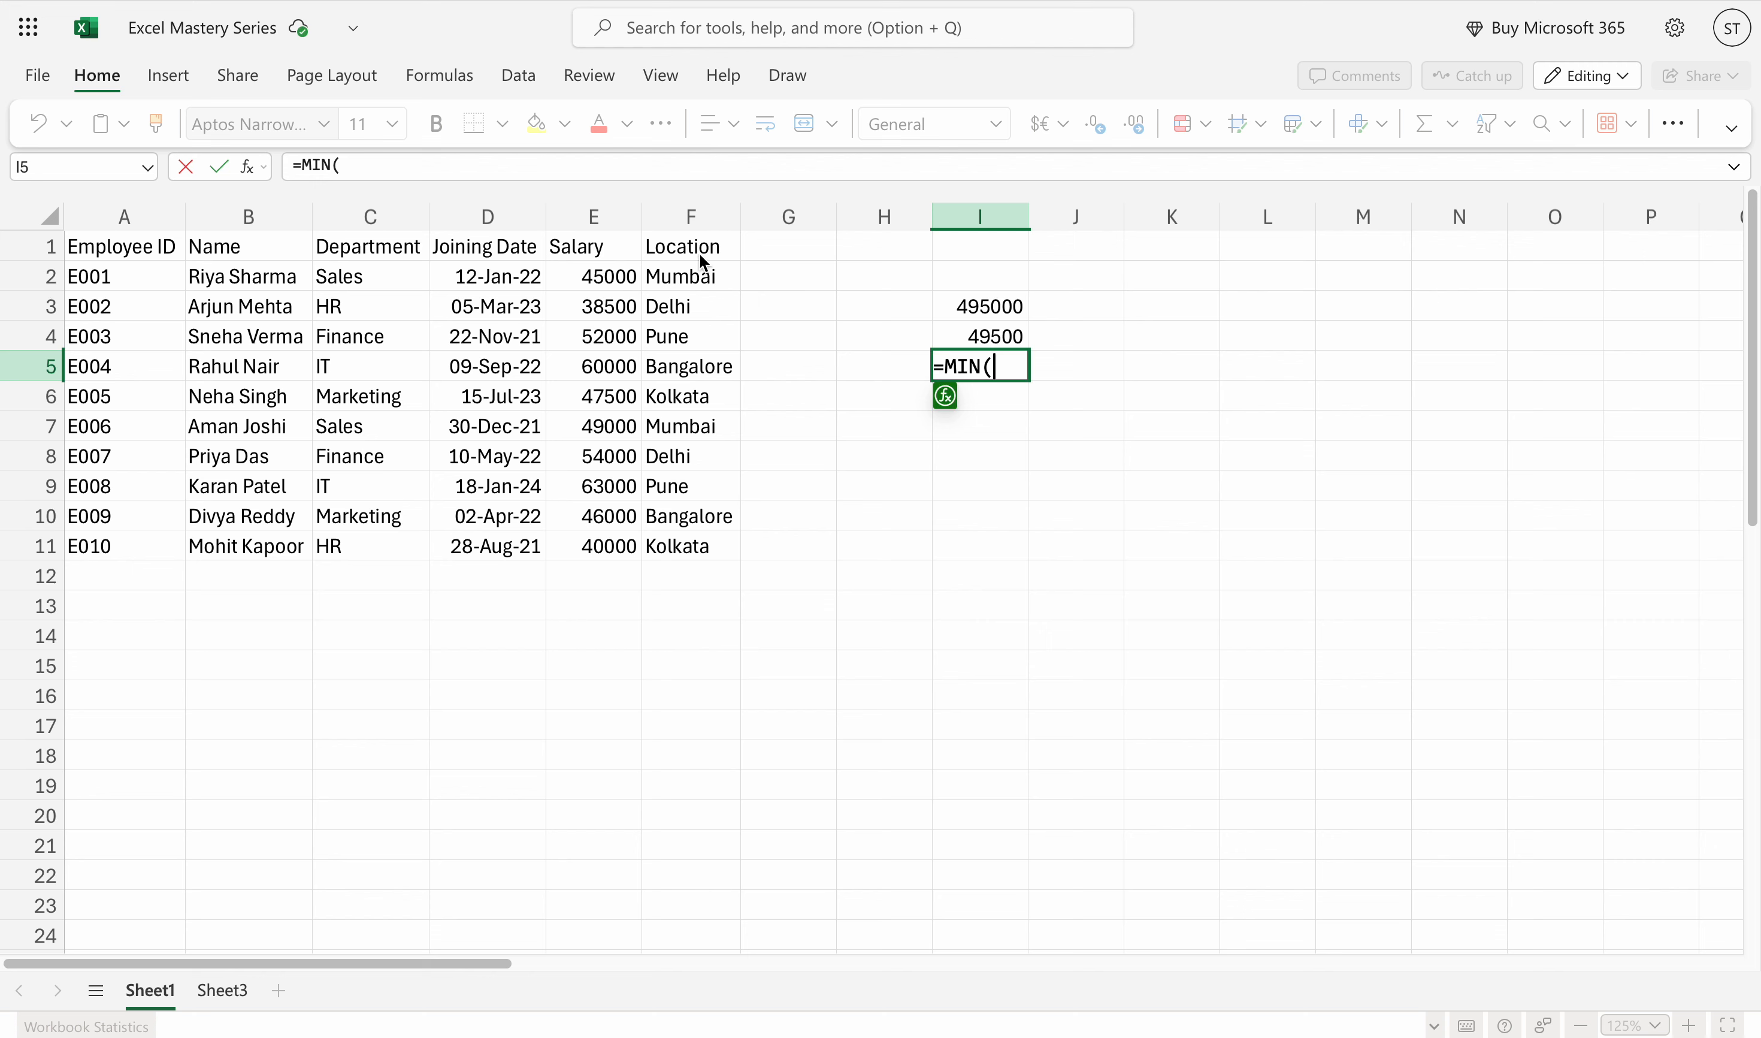
{"action": "left_click", "coordinate": [600, 216]}
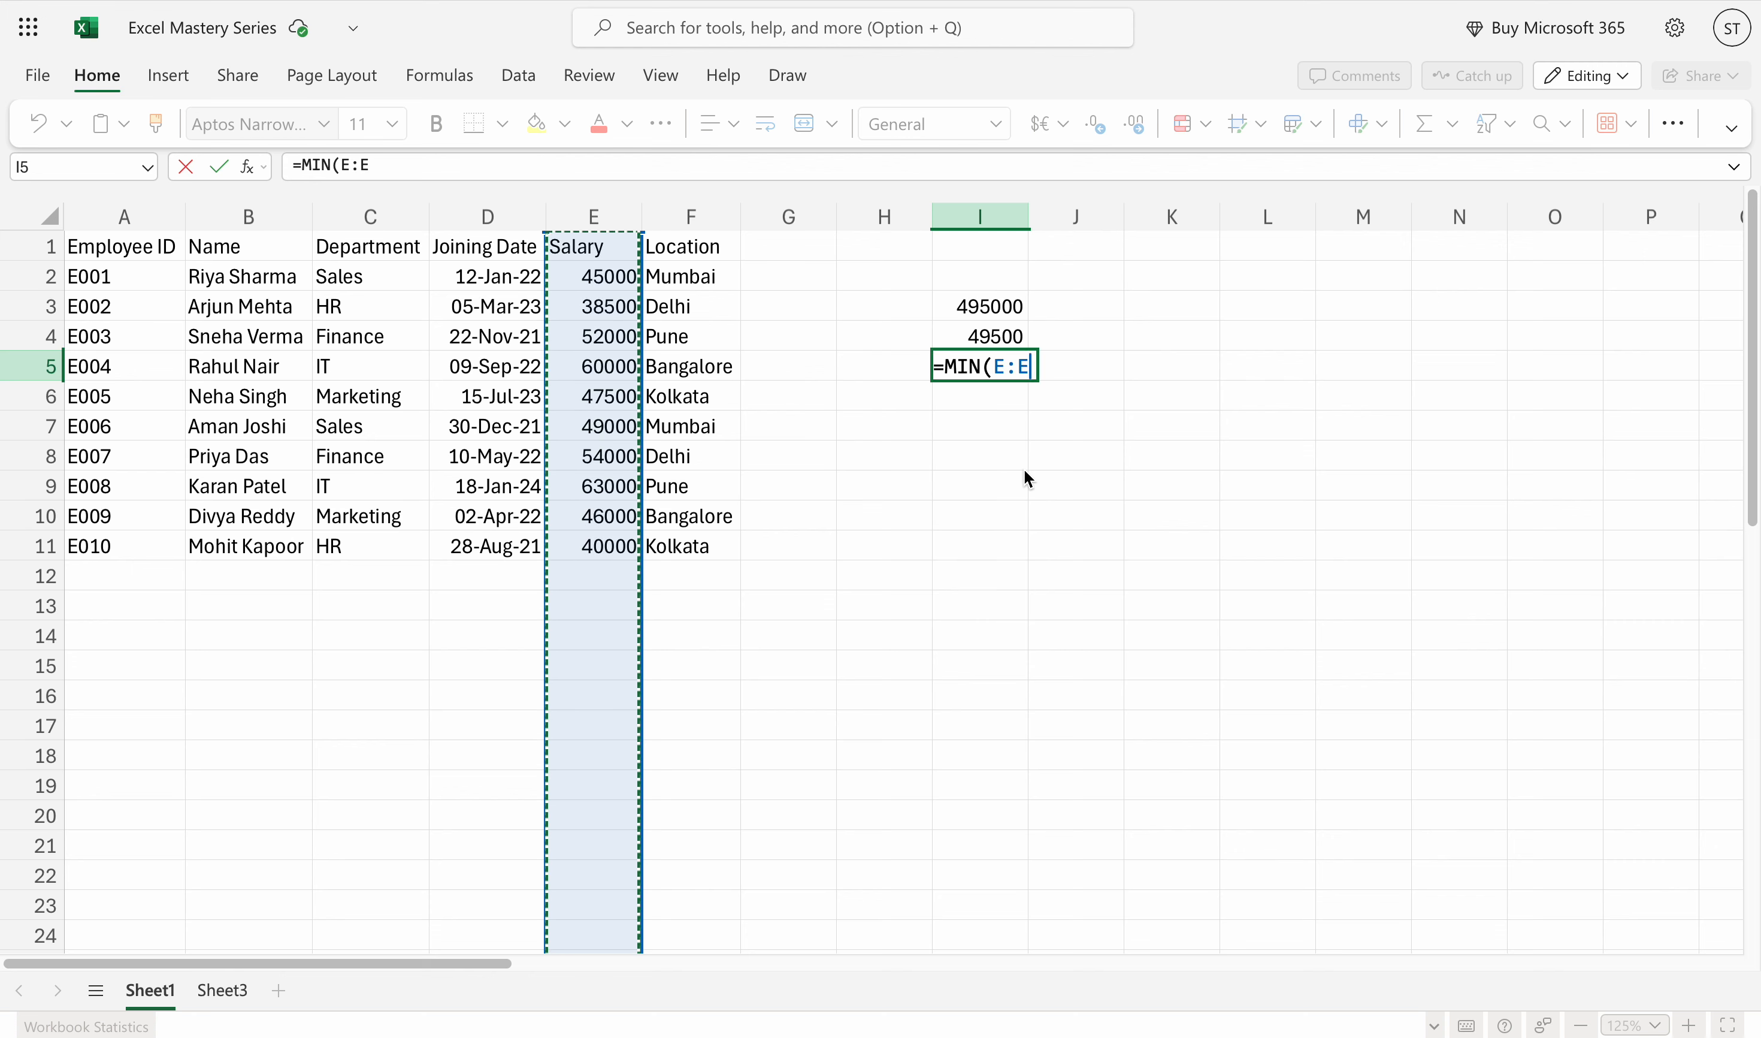
{"action": "key", "text": "Return"}
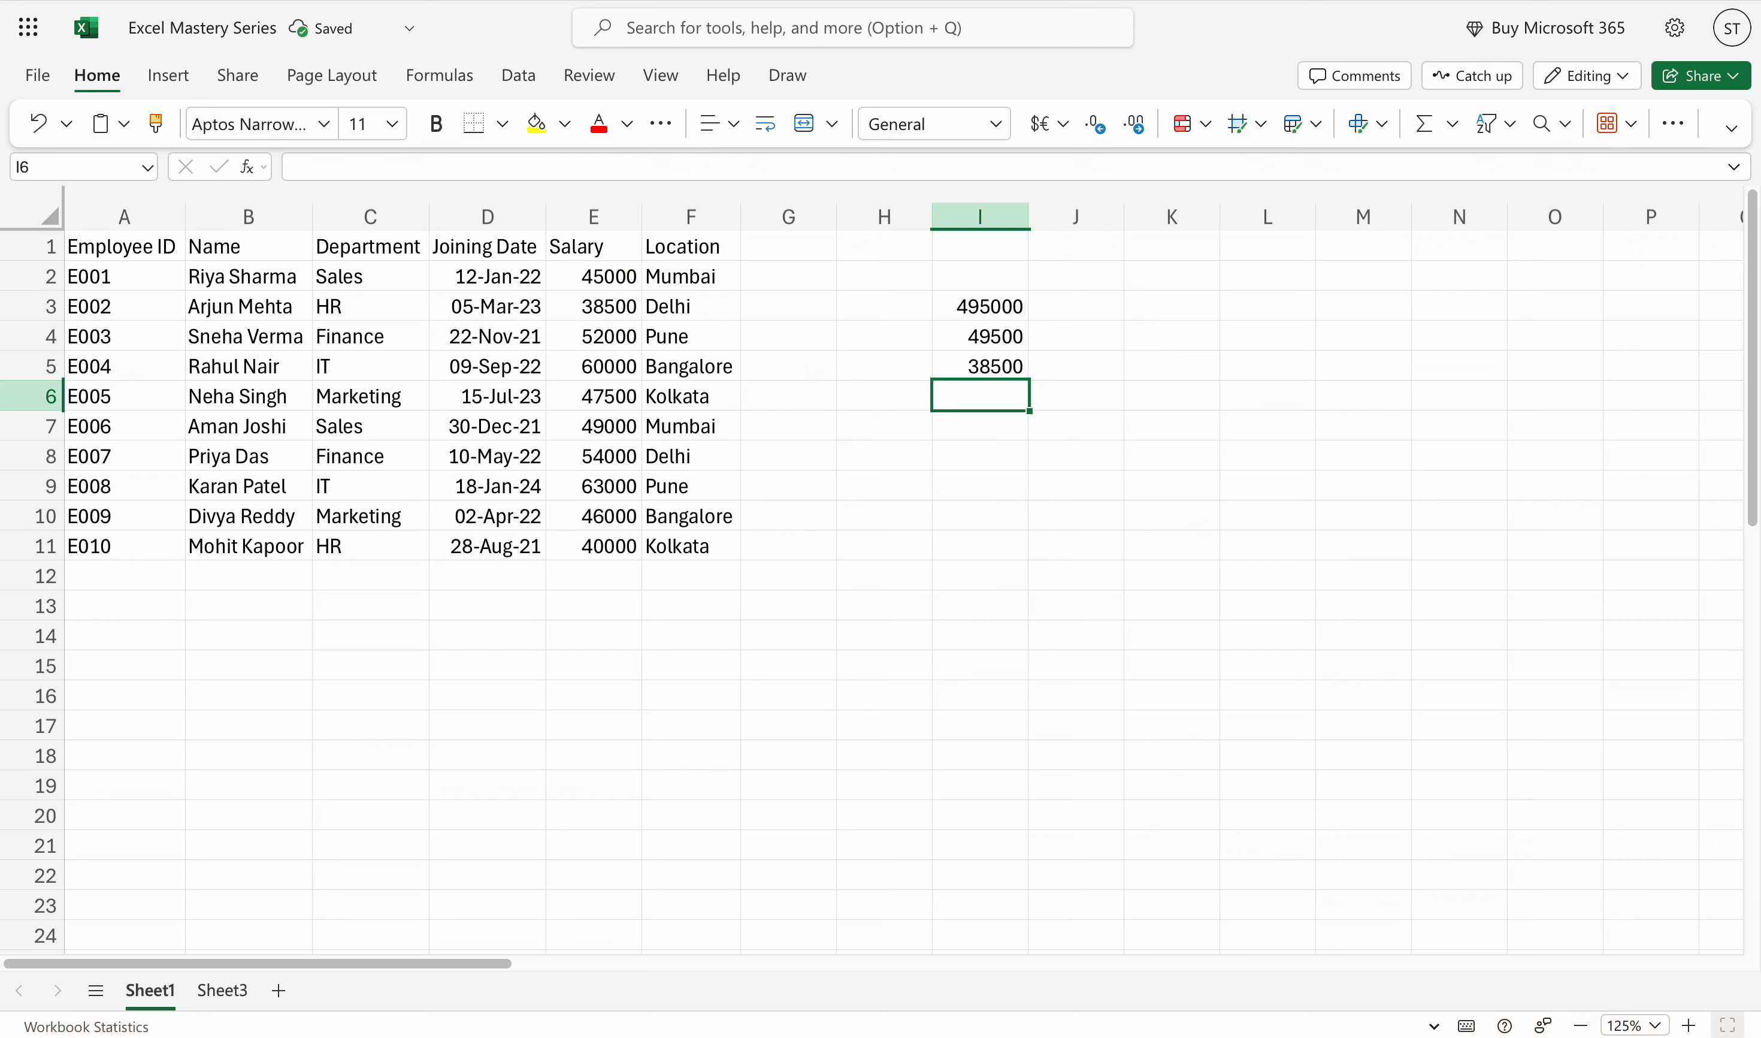
{"action": "left_click", "coordinate": [618, 317]}
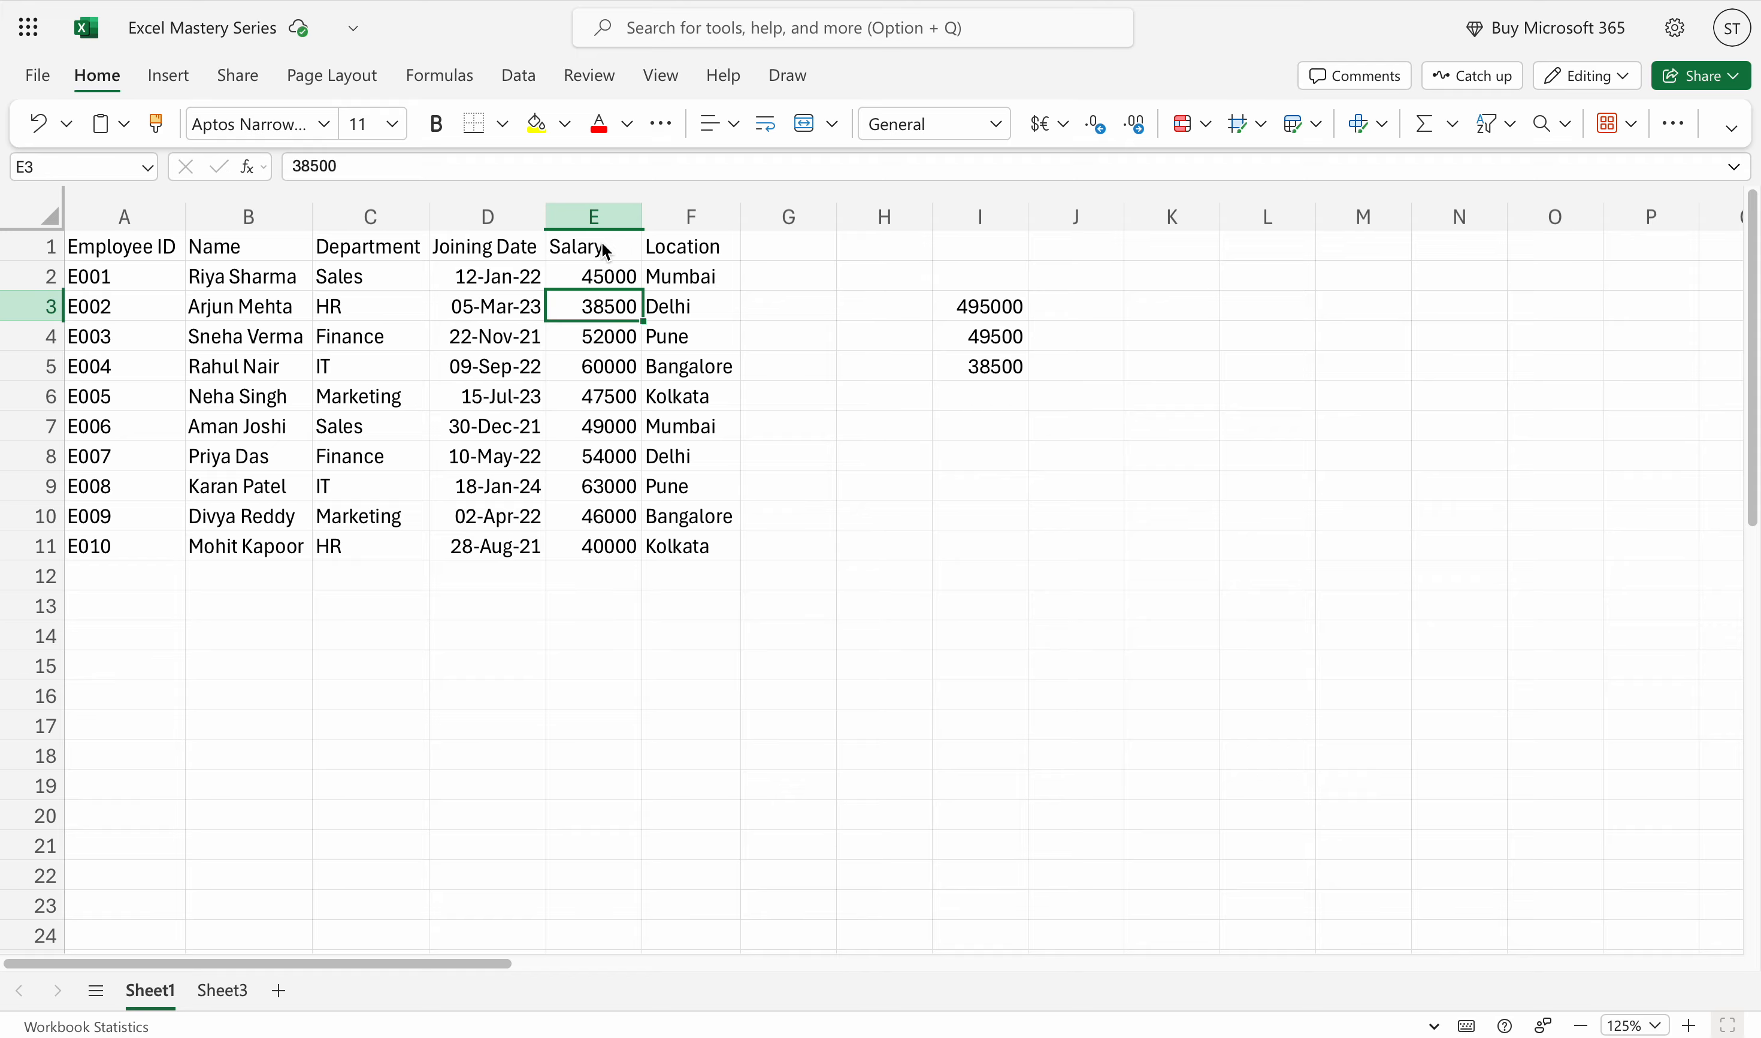
Find the highest salary in cell I6 using the MAX function over the whole of column E
{"action": "left_click", "coordinate": [994, 406]}
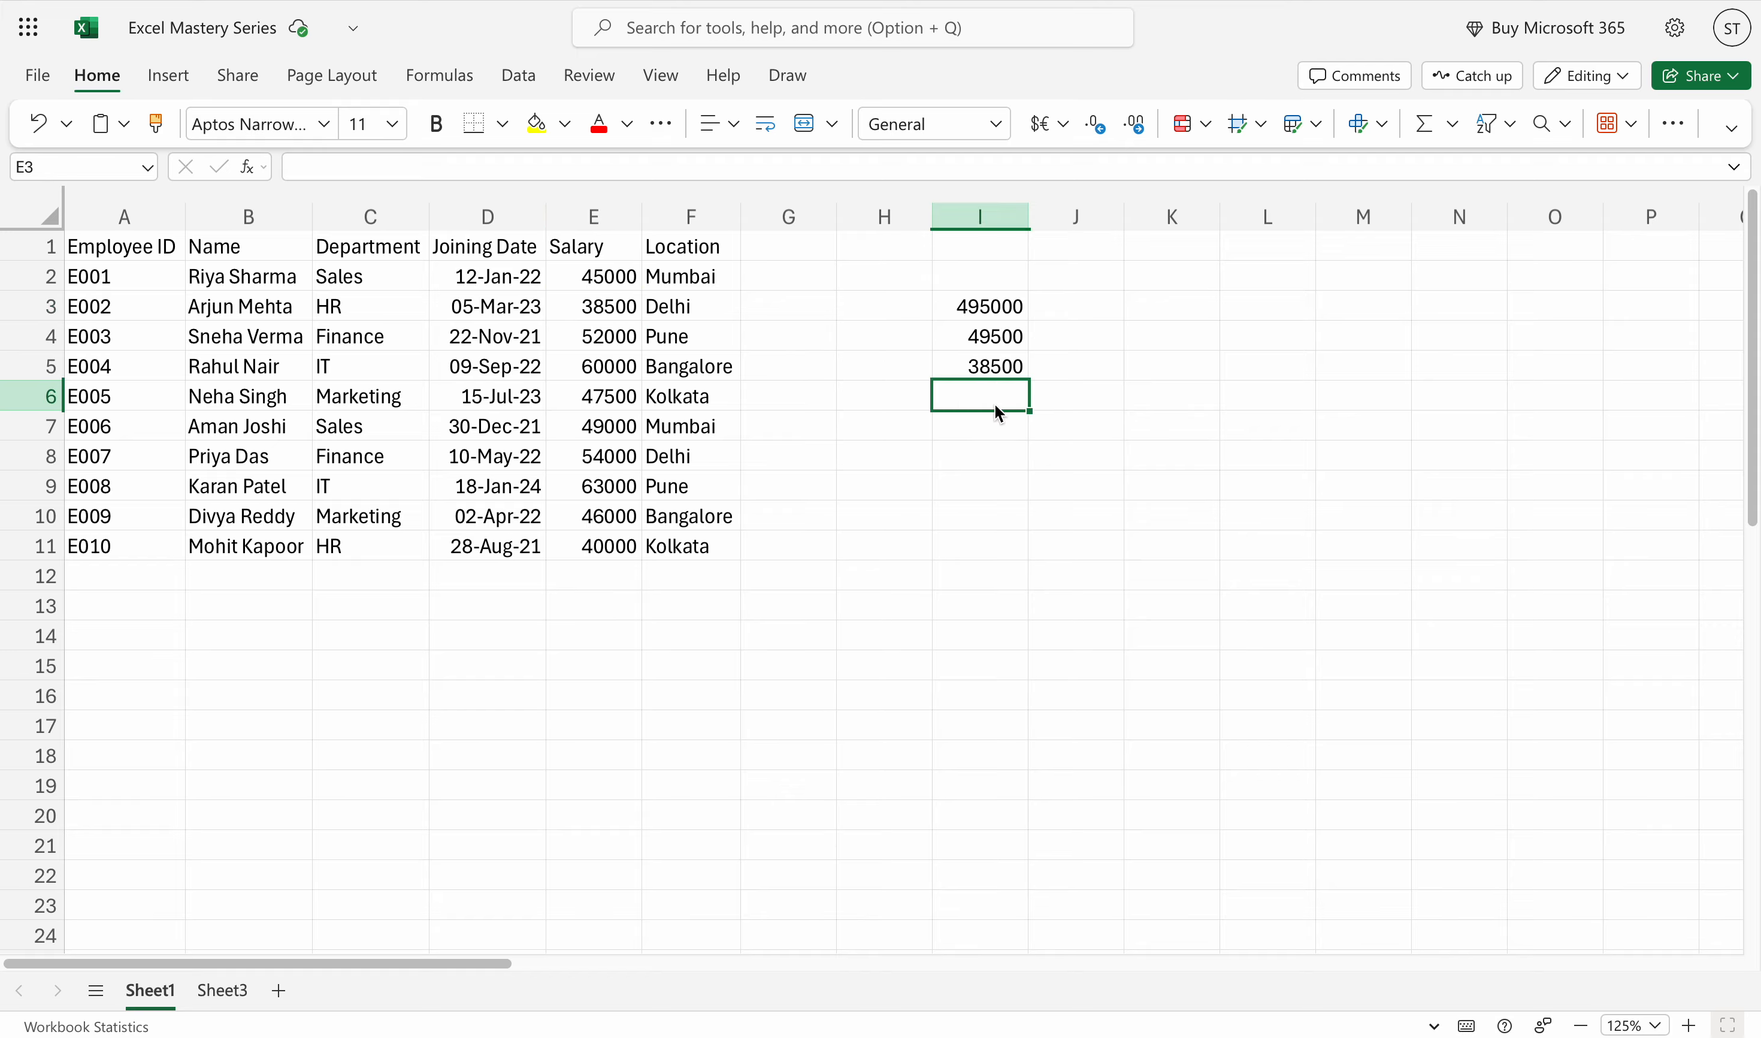
{"action": "type", "text": "=max"}
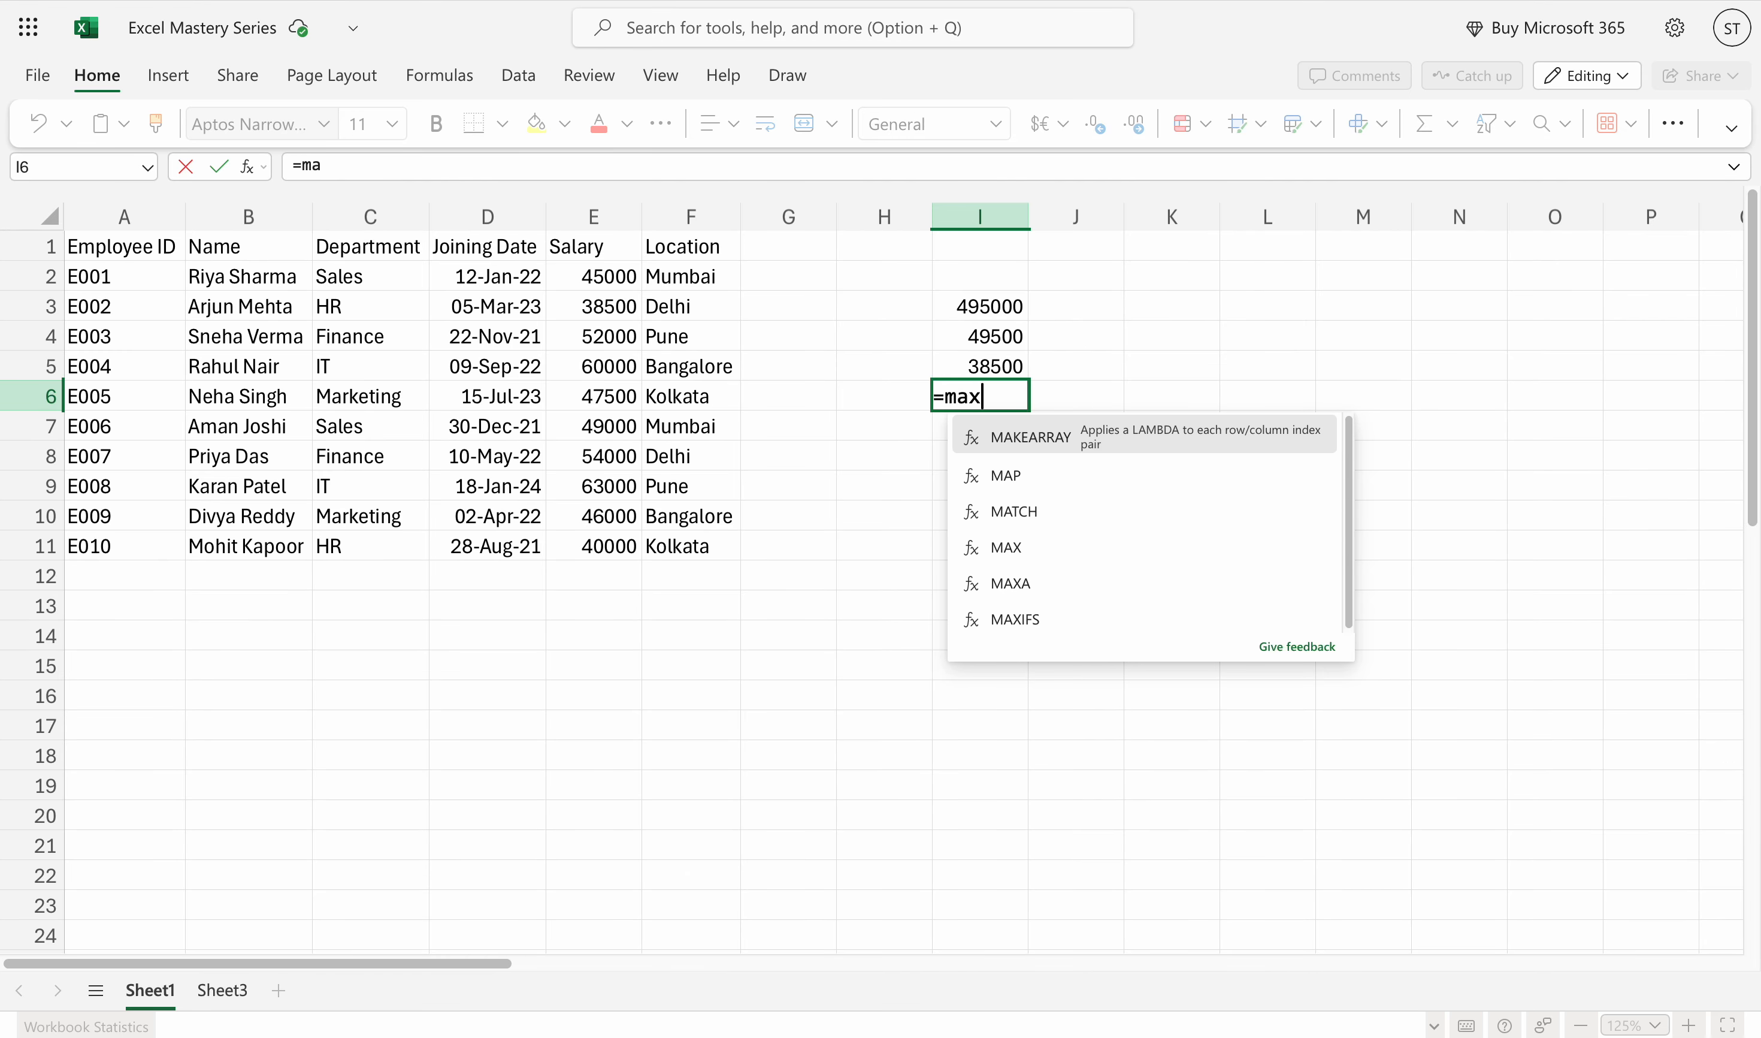
{"action": "key", "text": "Tab"}
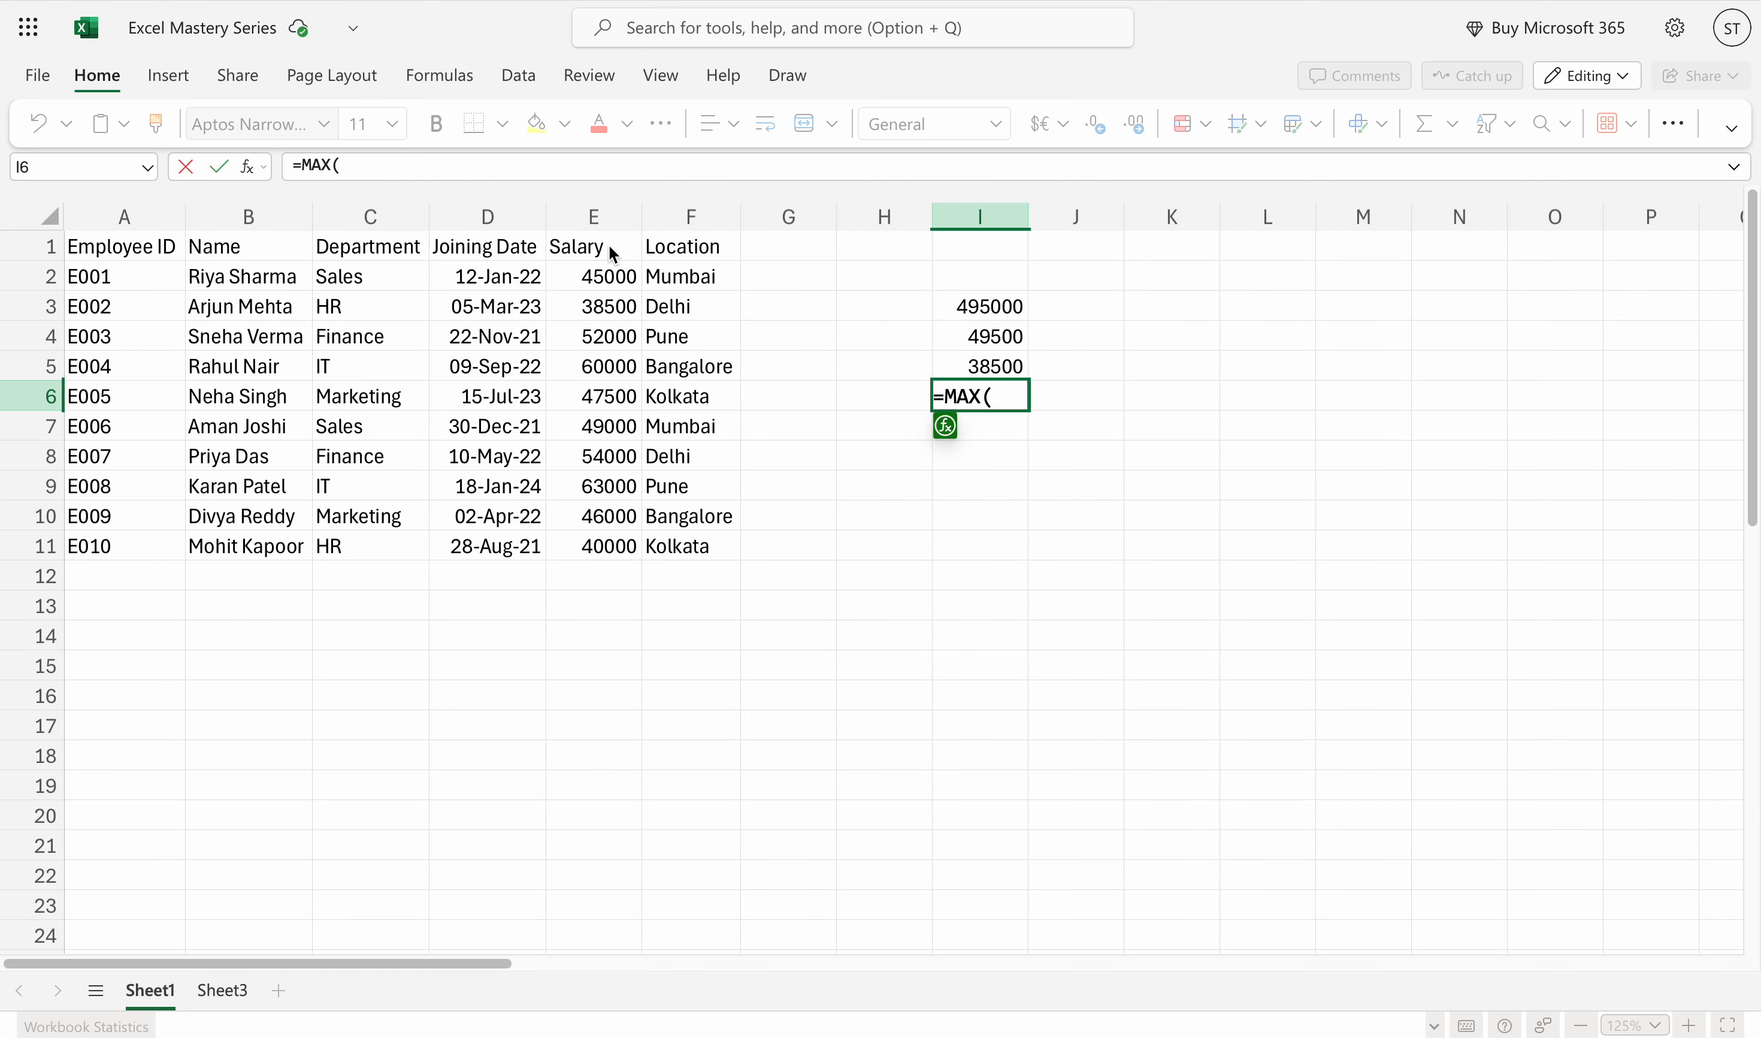
{"action": "left_click", "coordinate": [602, 215]}
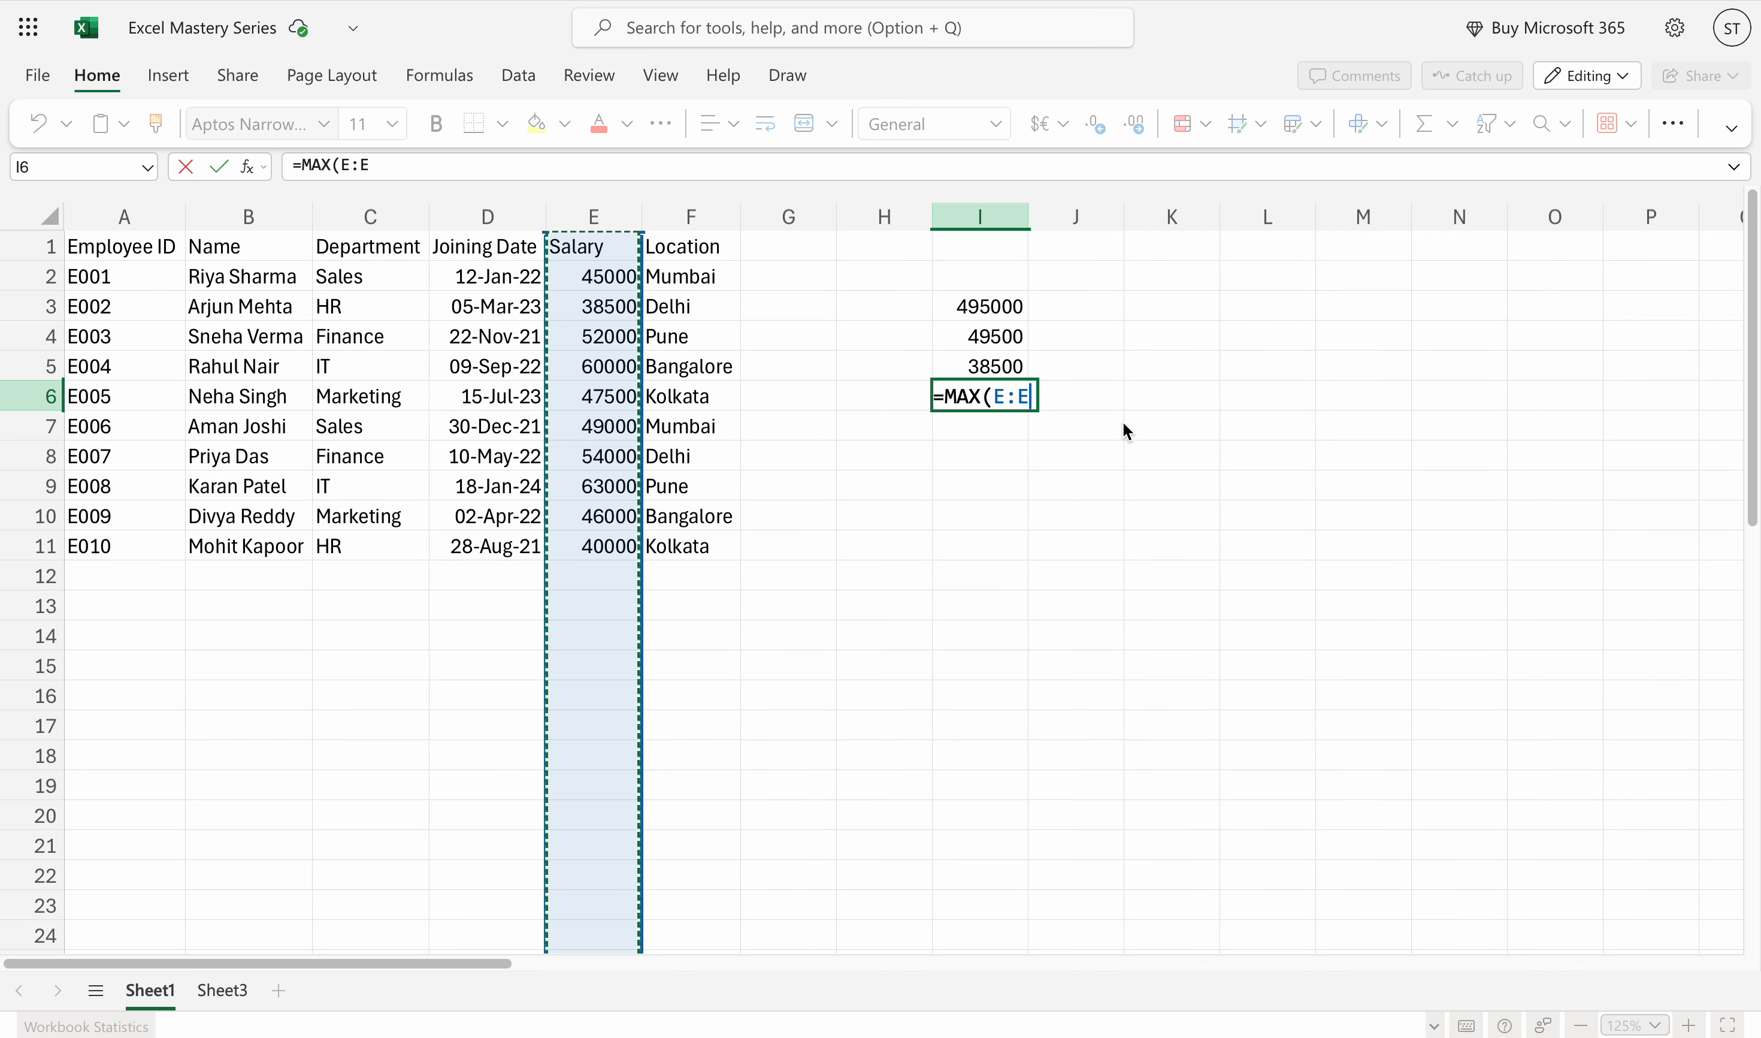
{"action": "key", "text": "Return"}
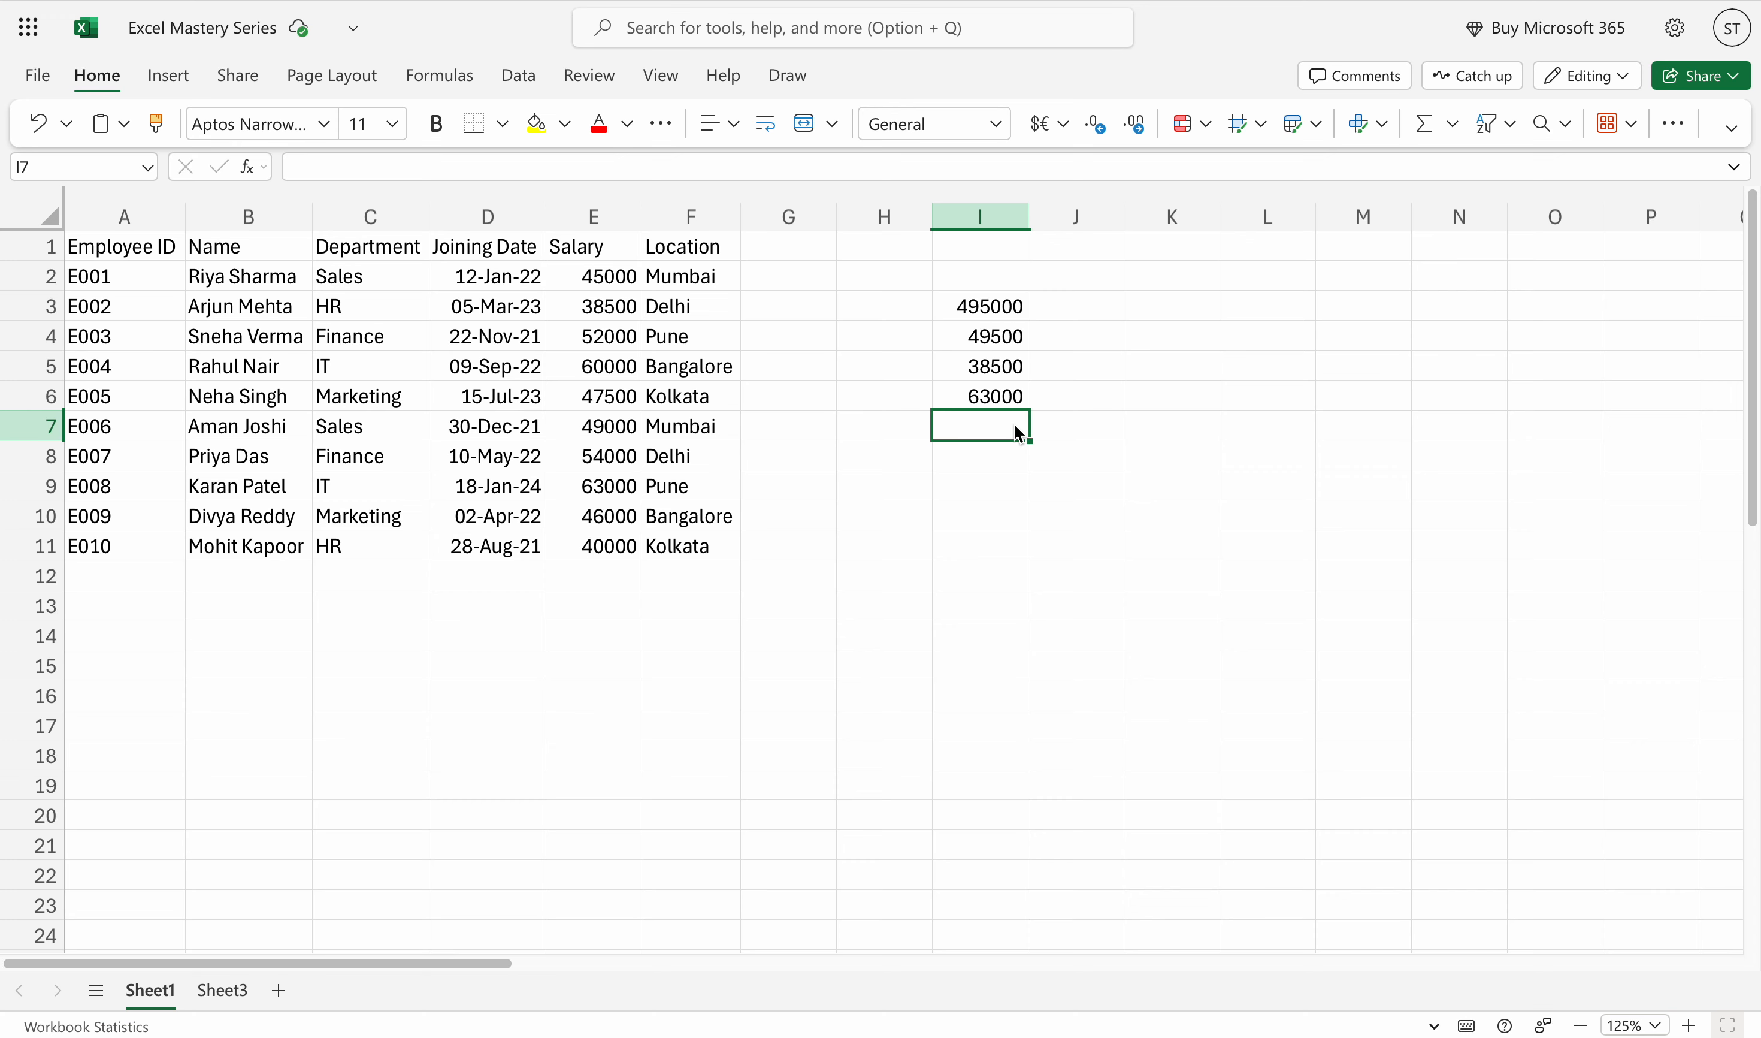
Count the numeric entries of column E in cell I7 with COUNT, and compare the formula with the Salary column
{"action": "type", "text": "=co"}
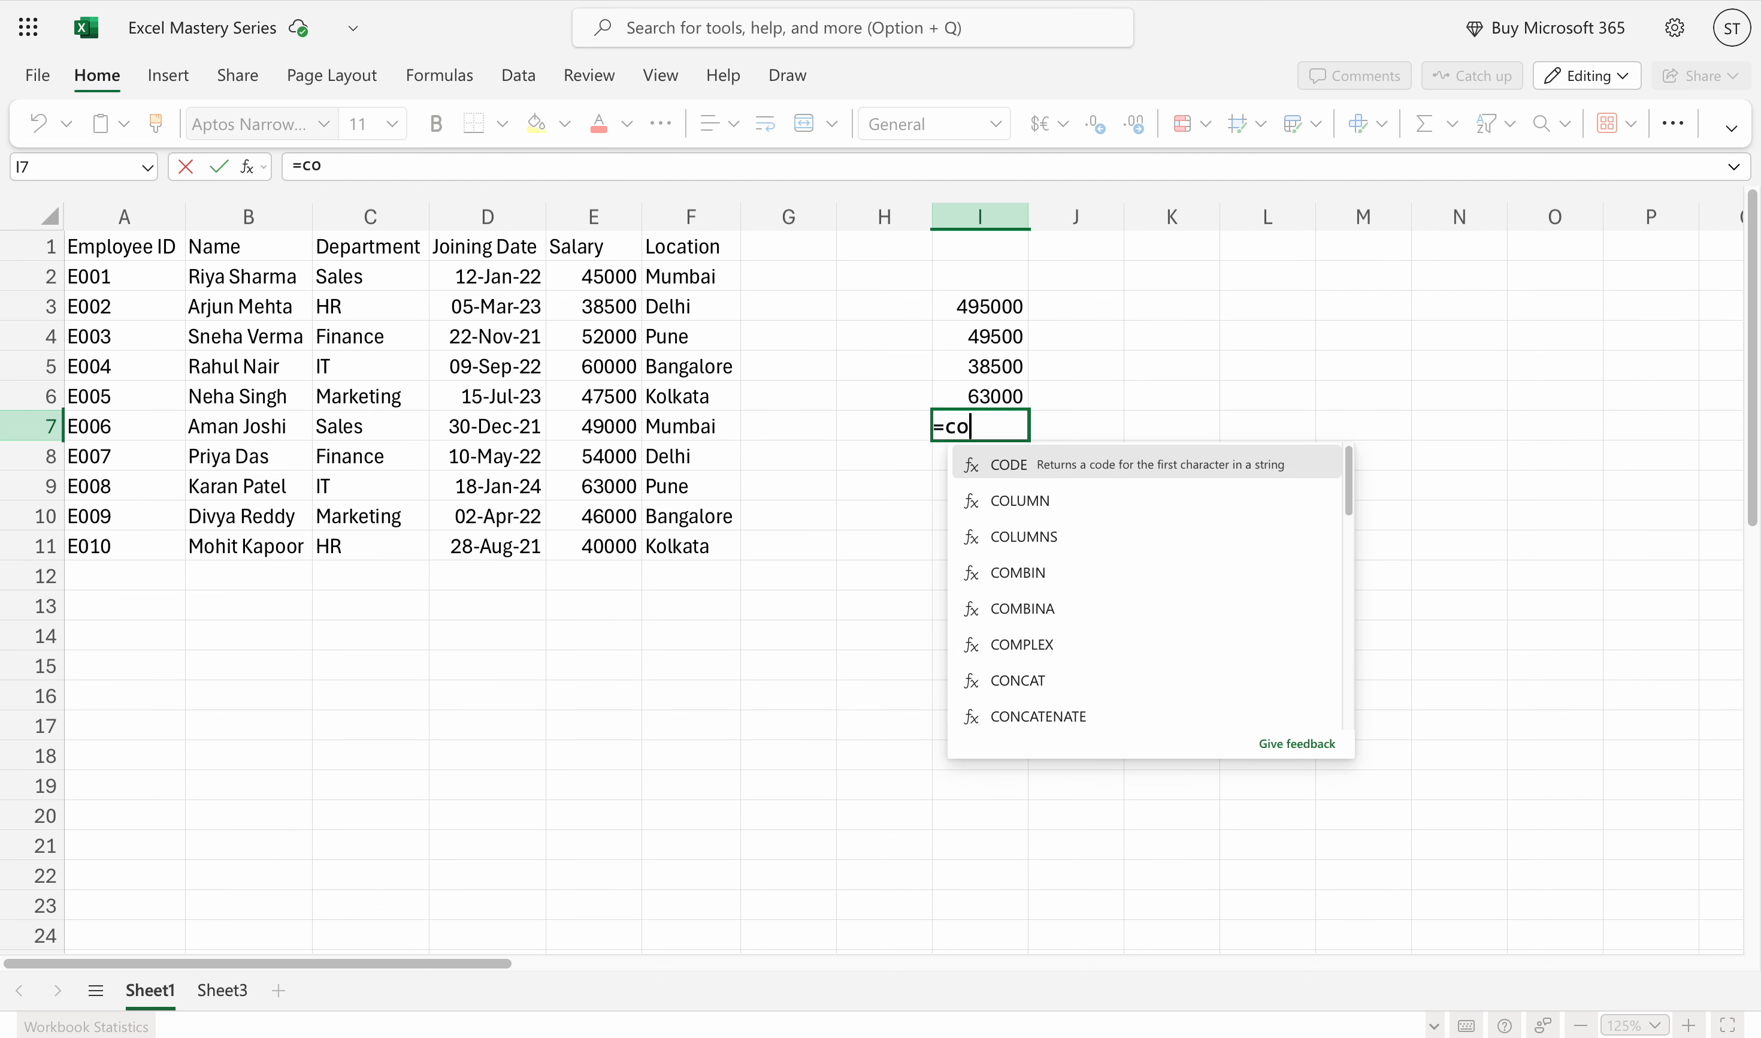
{"action": "type", "text": "u"}
{"action": "key", "text": "Tab"}
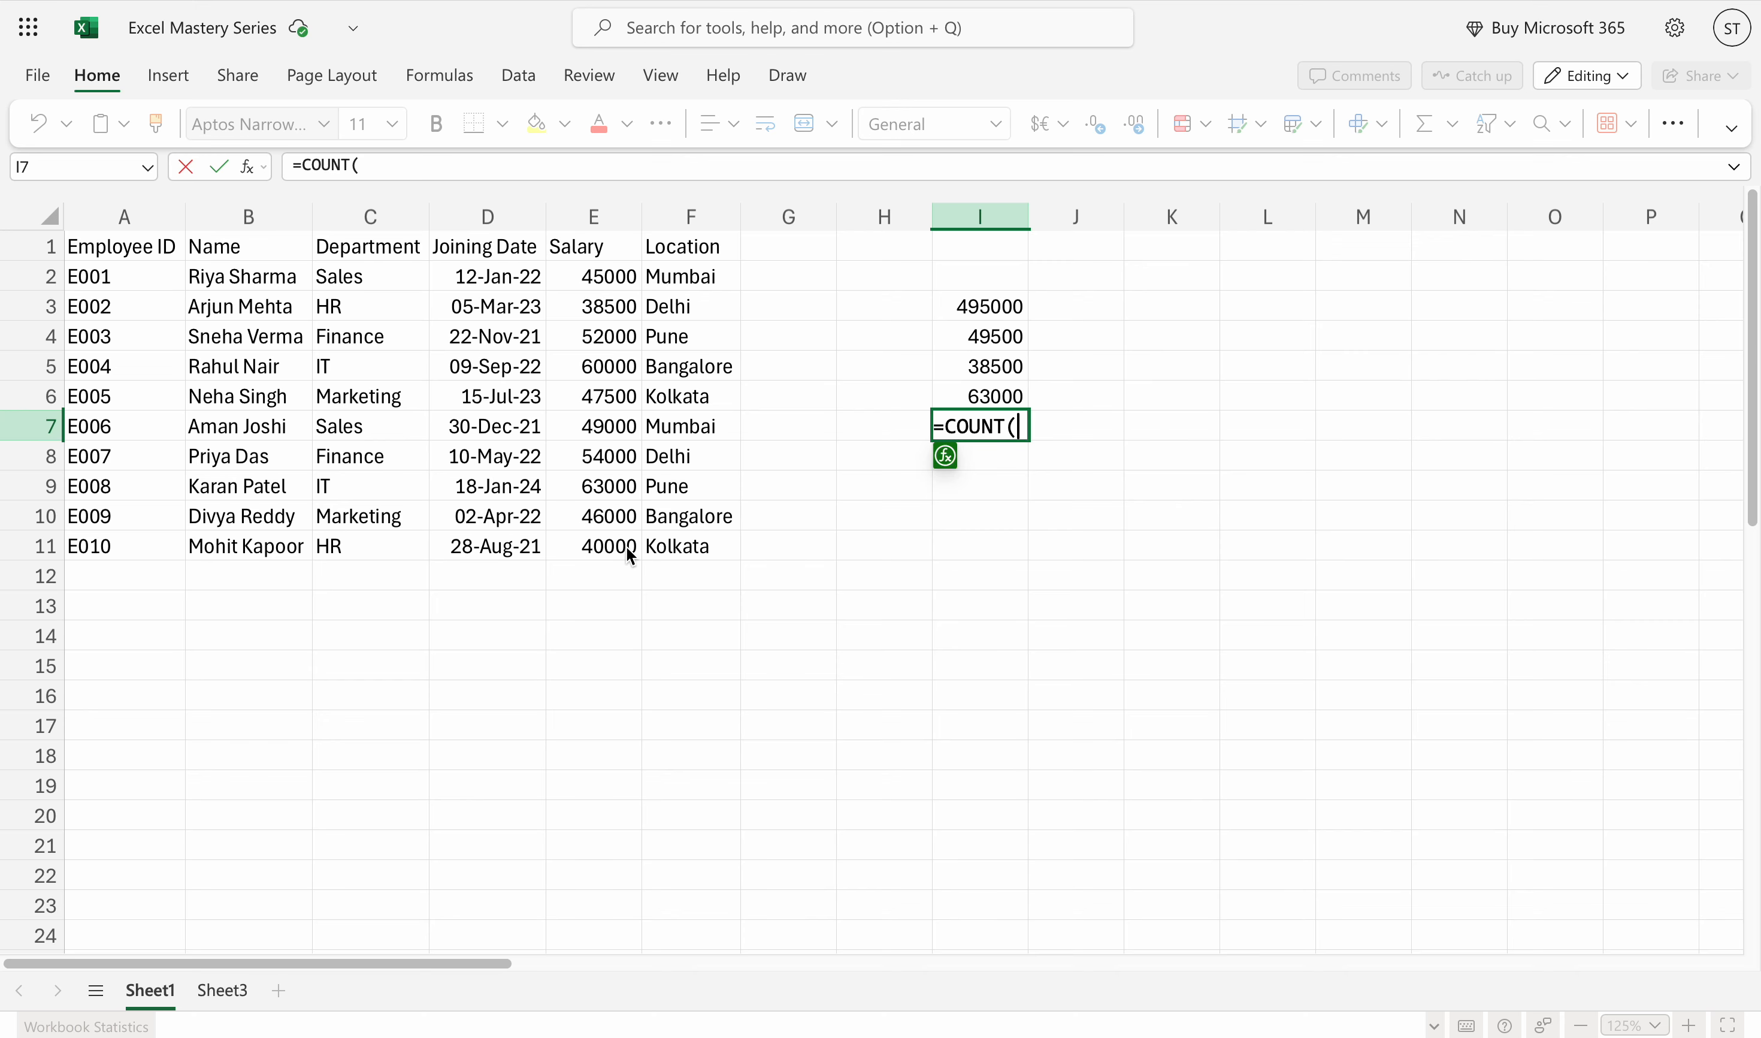
{"action": "left_click", "coordinate": [603, 215]}
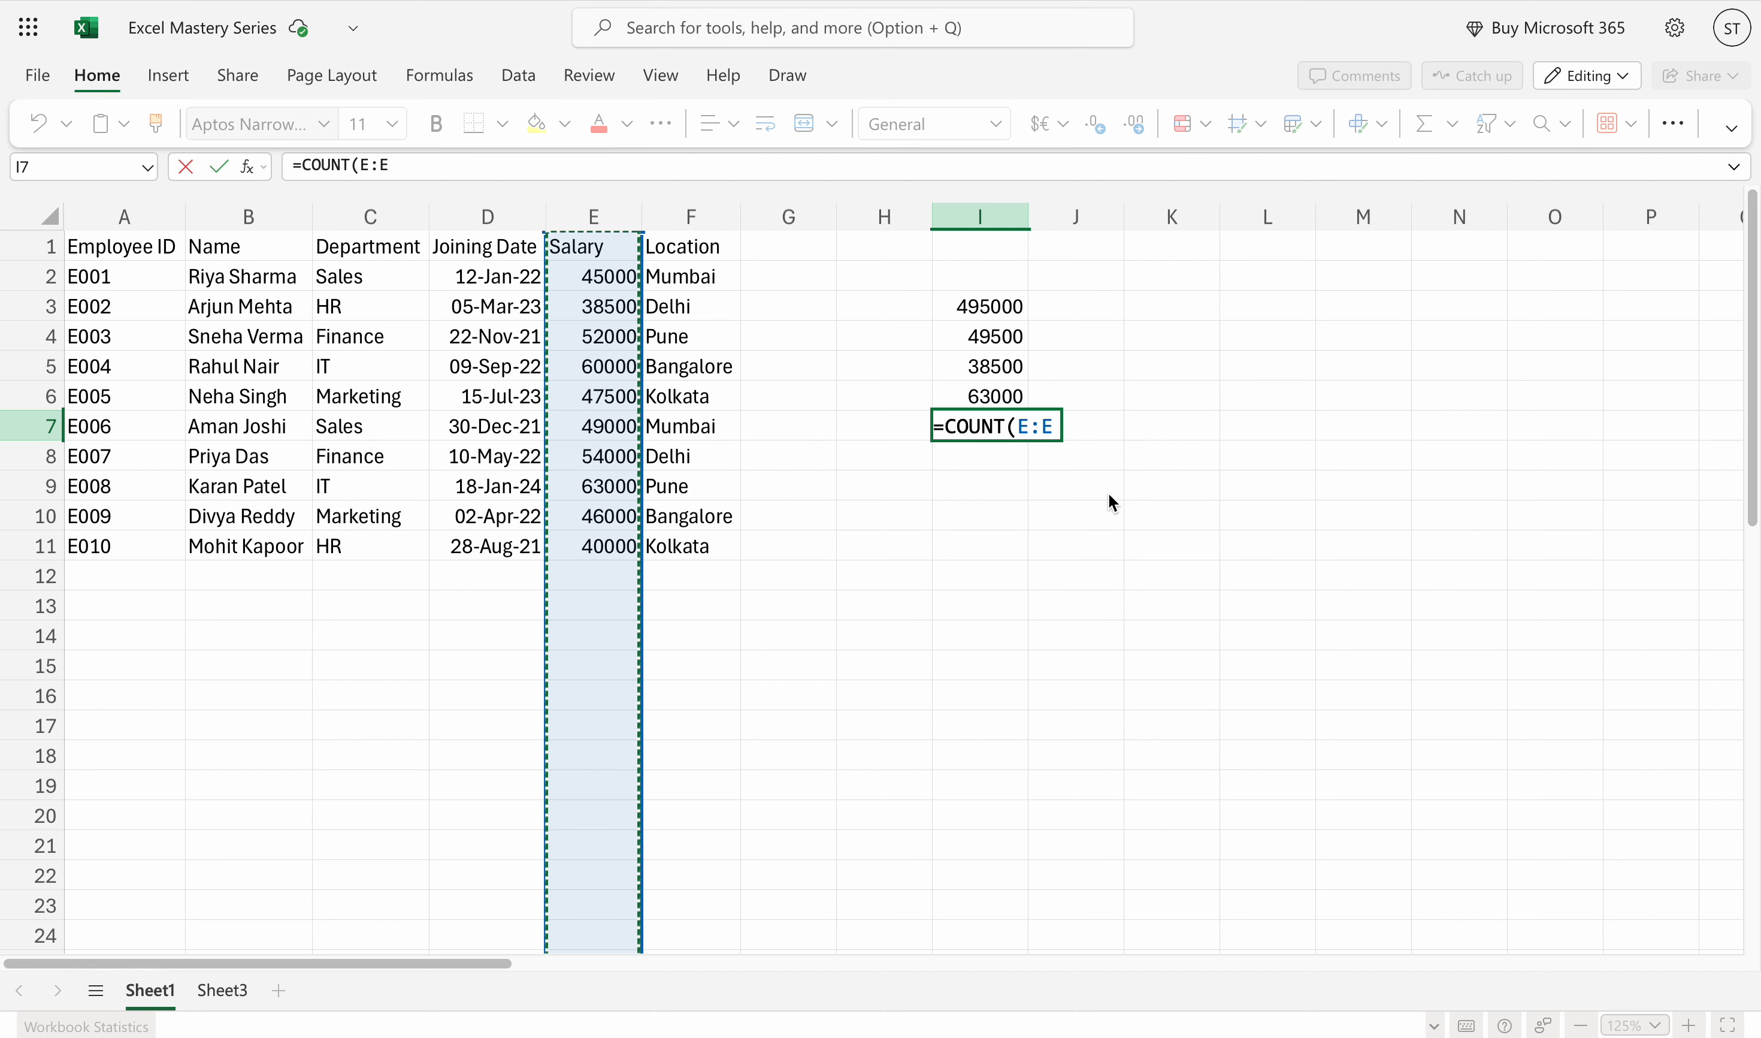
{"action": "key", "text": "Return"}
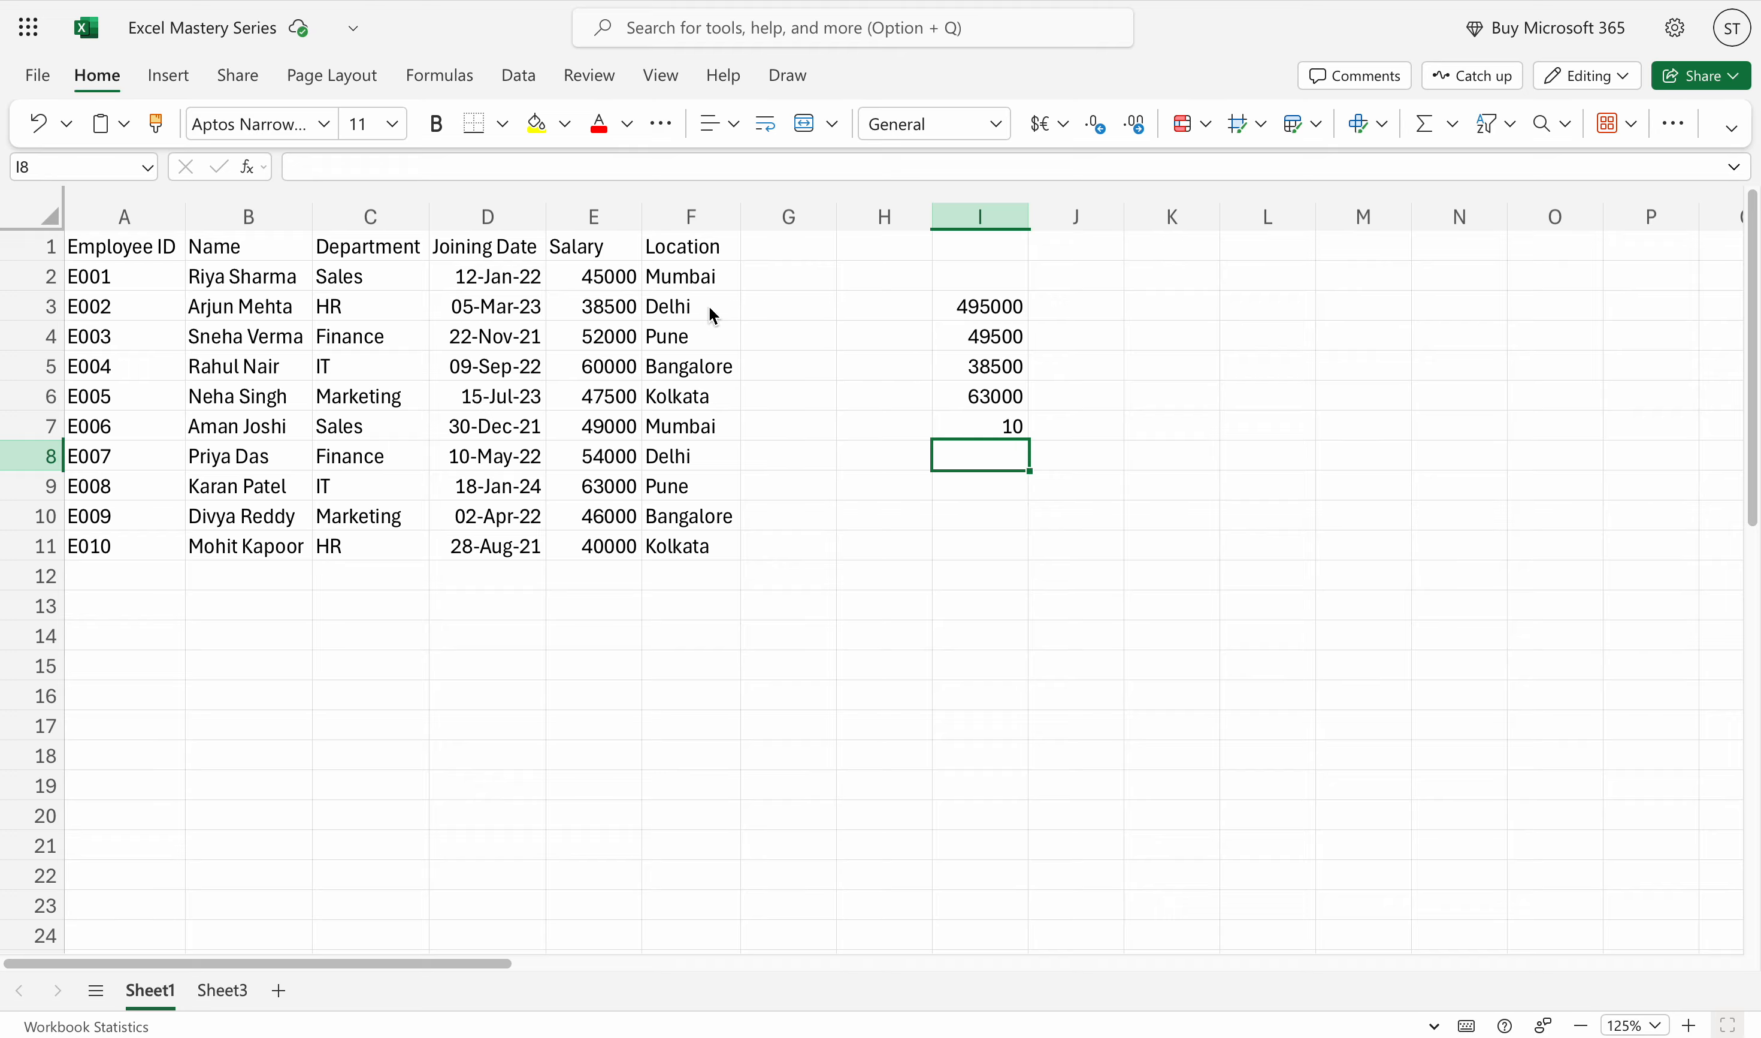
{"action": "left_click", "coordinate": [630, 280]}
{"action": "left_click", "coordinate": [597, 215]}
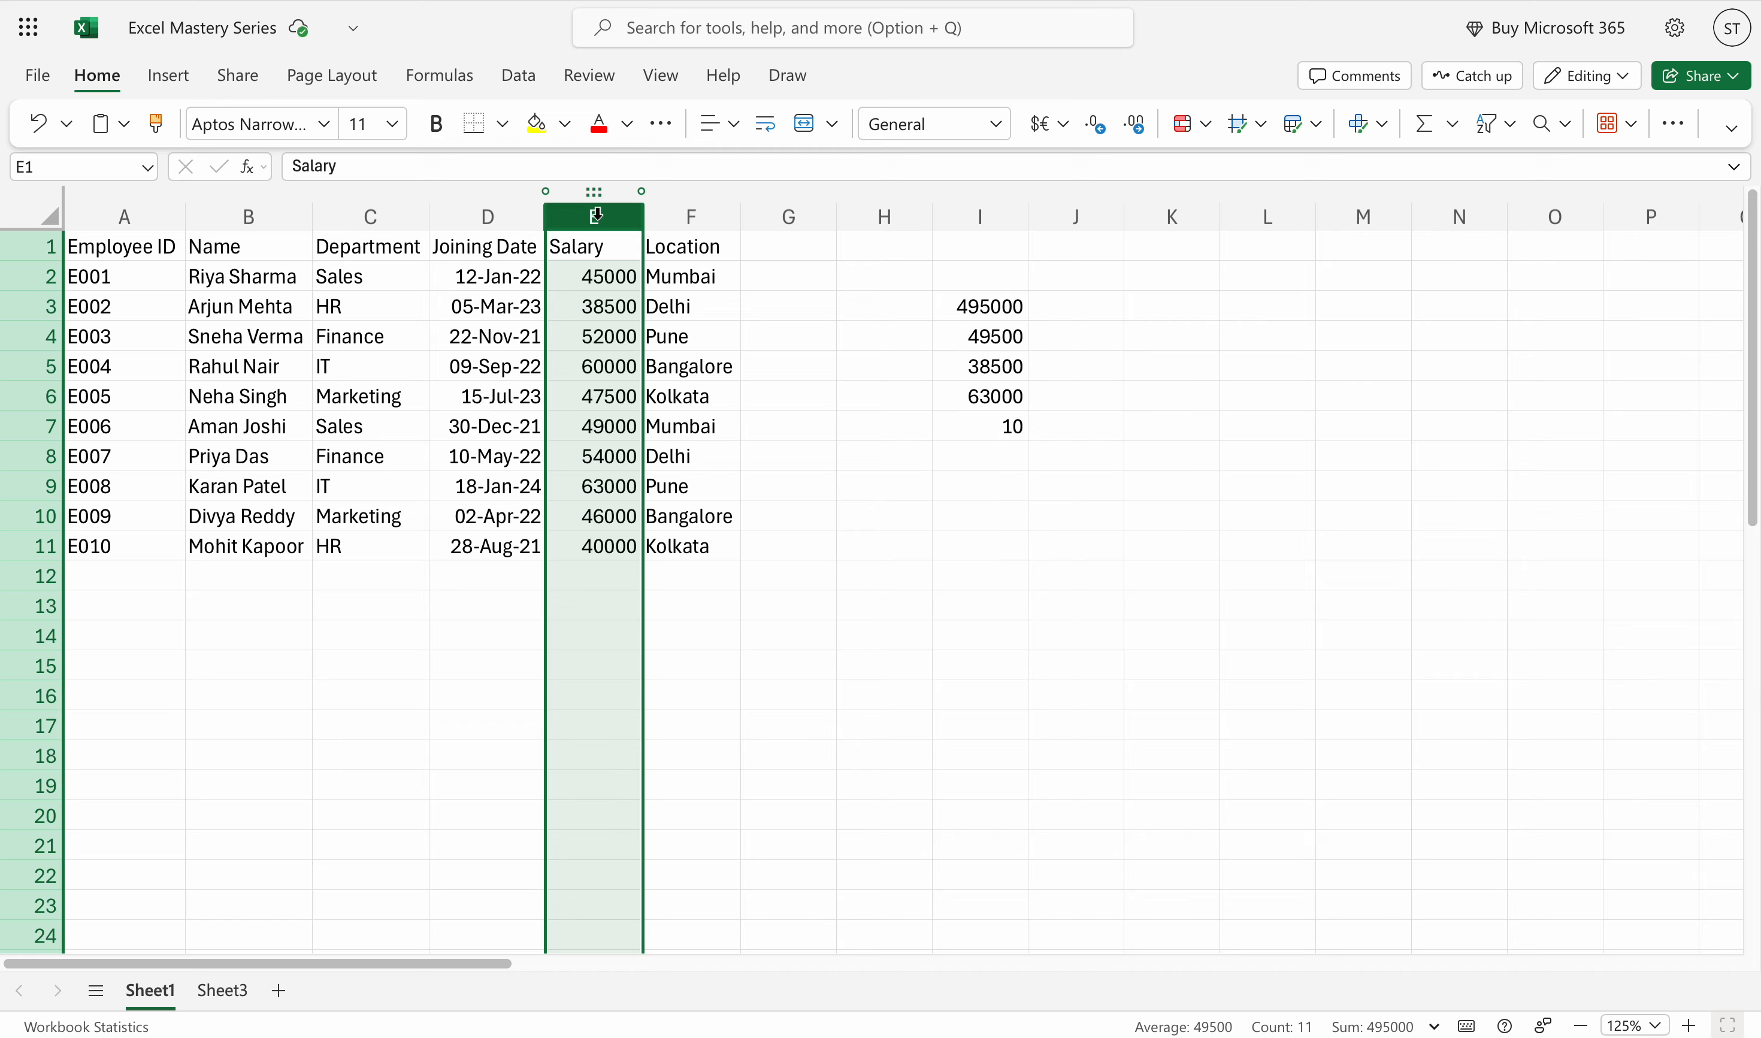
{"action": "left_click", "coordinate": [979, 426]}
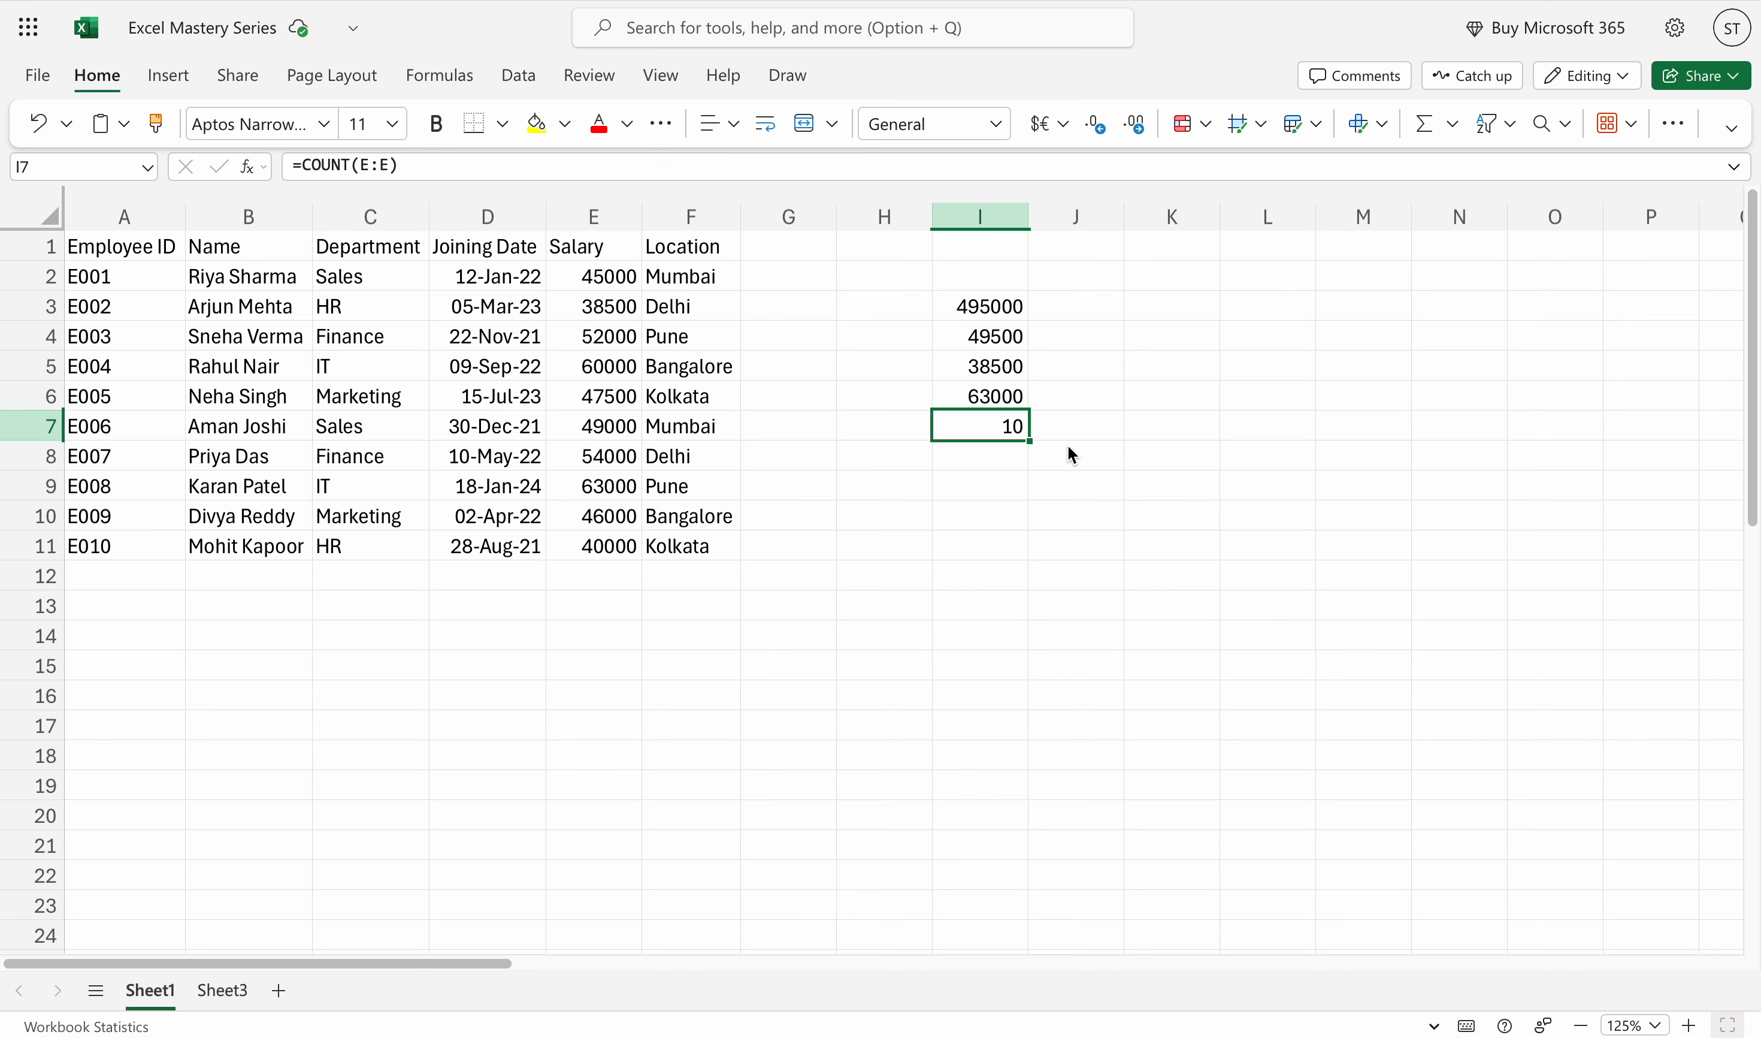
Enter the relative reference =A2 in cell K3 to pull in the first employee ID, and check its formula
{"action": "left_click", "coordinate": [1149, 316]}
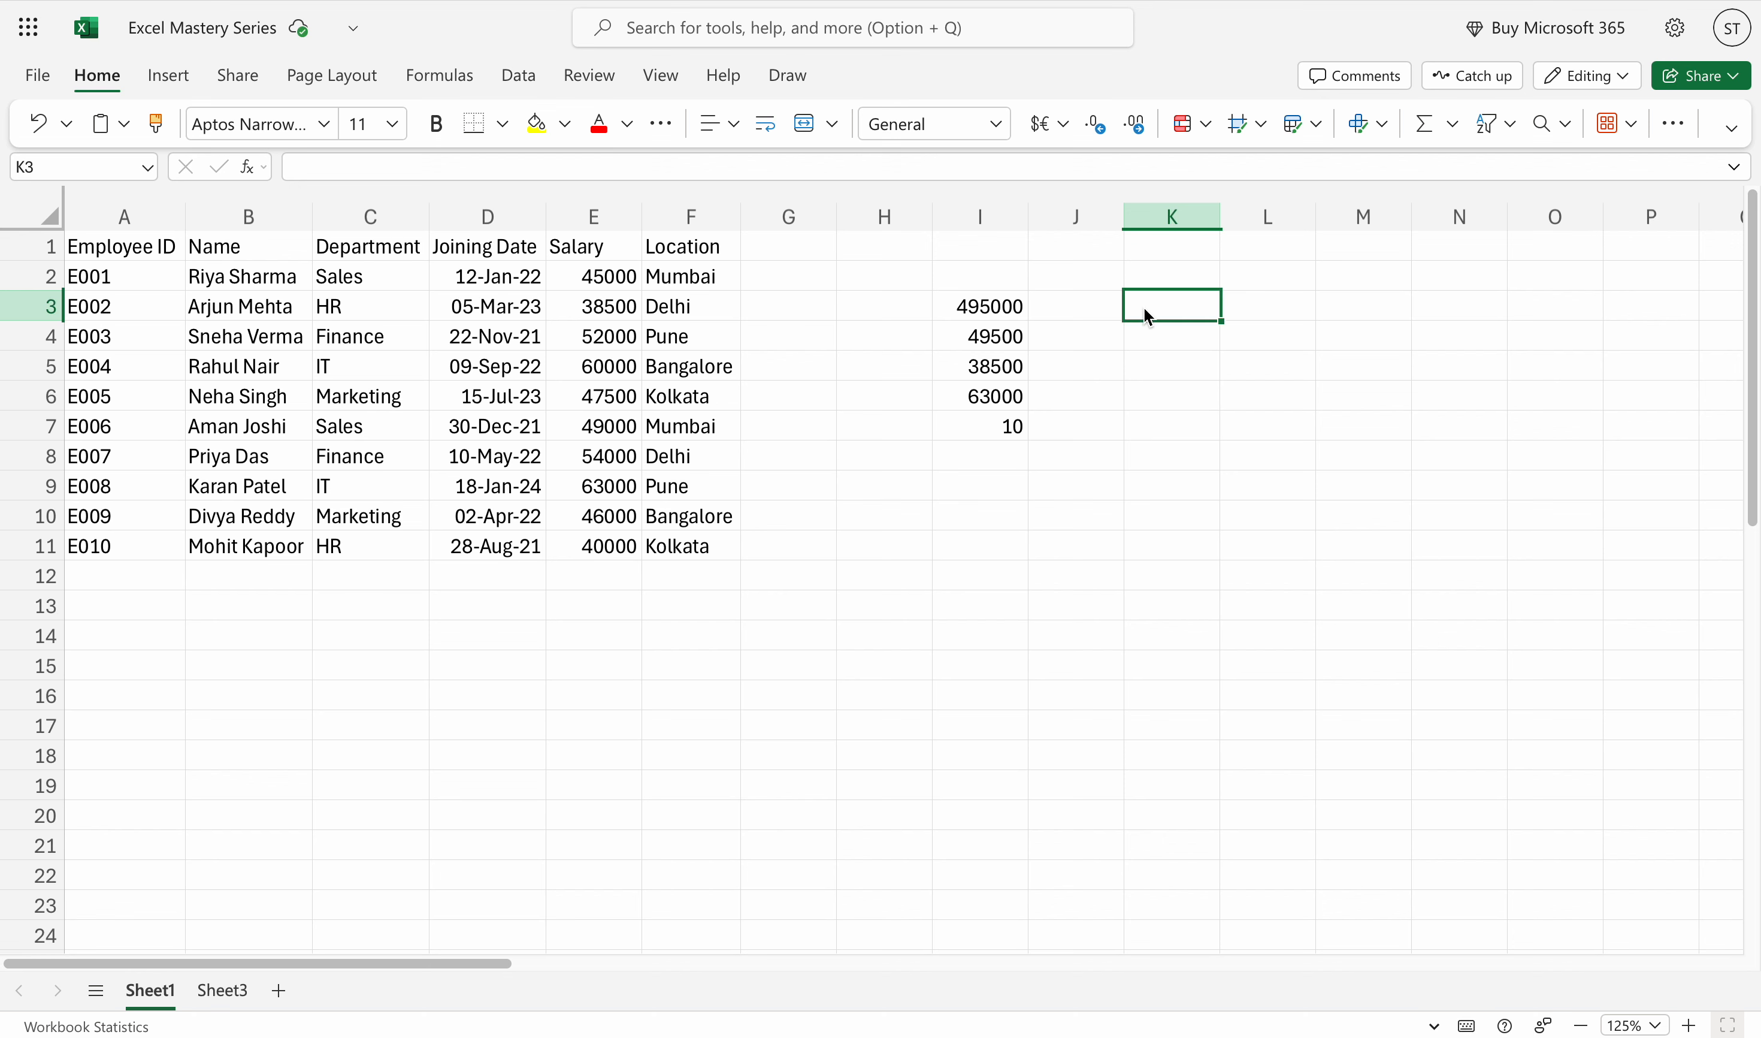
{"action": "left_click", "coordinate": [133, 276]}
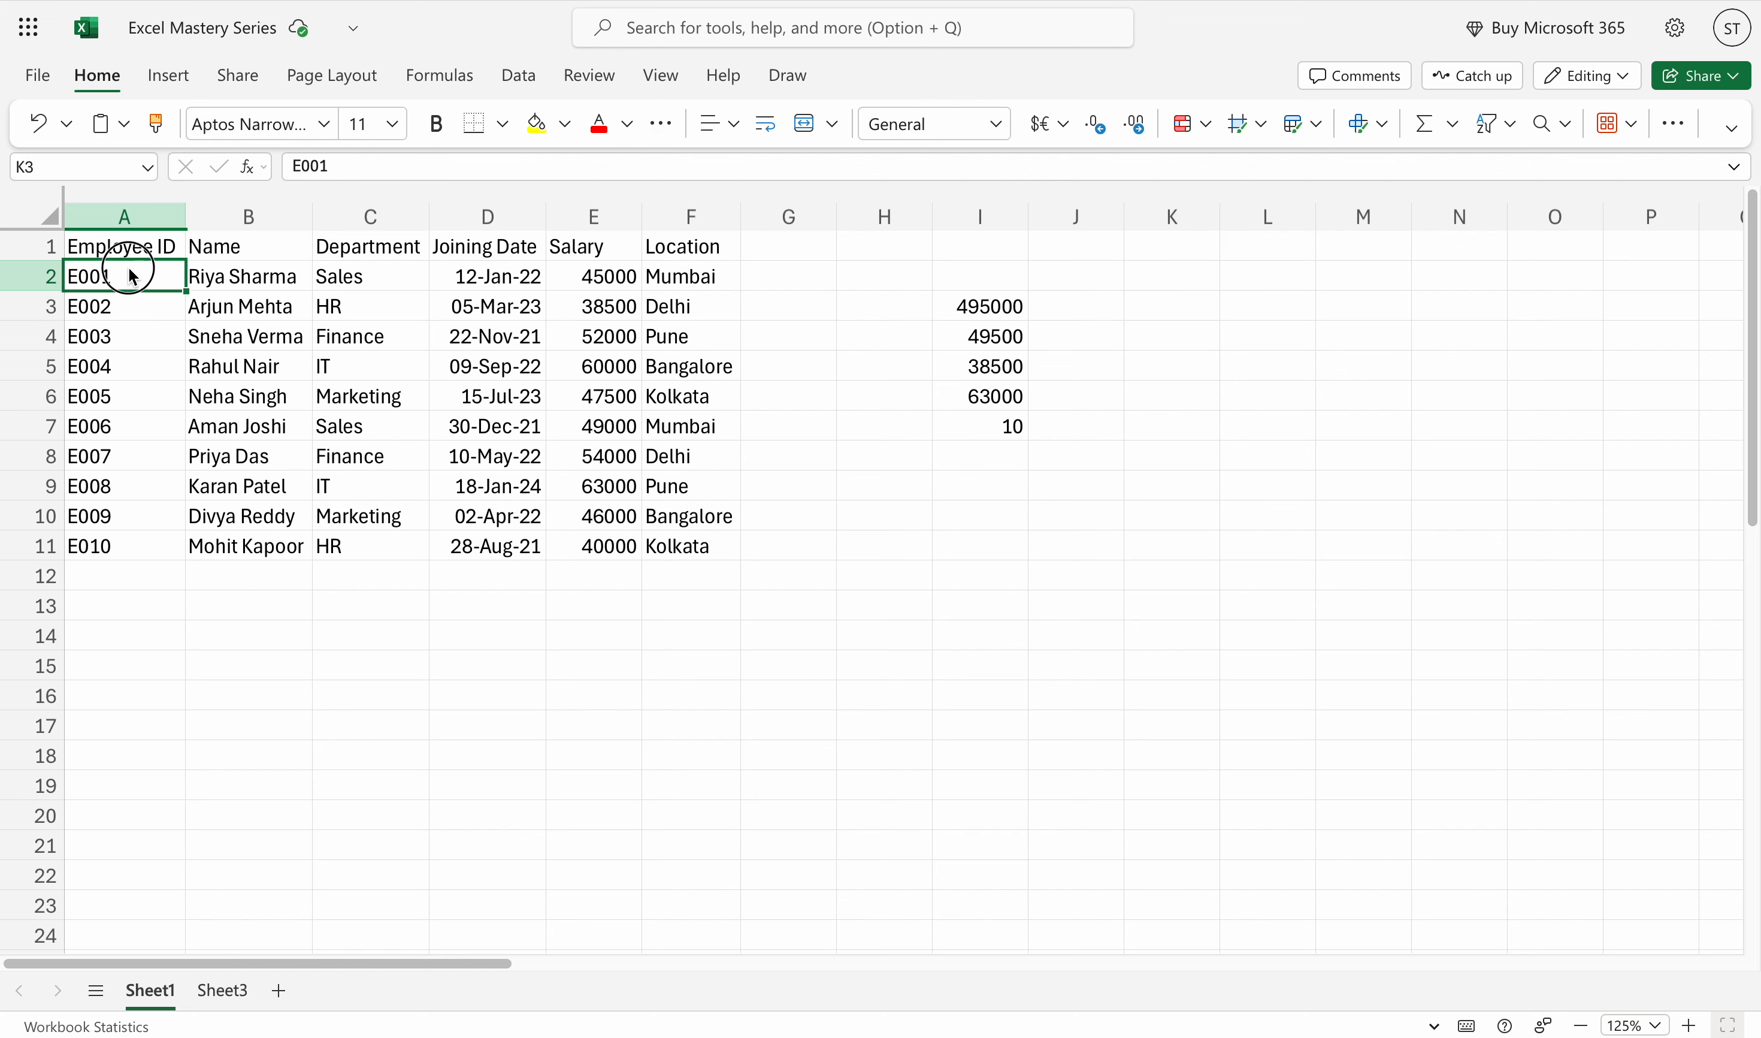
{"action": "left_click", "coordinate": [1159, 309]}
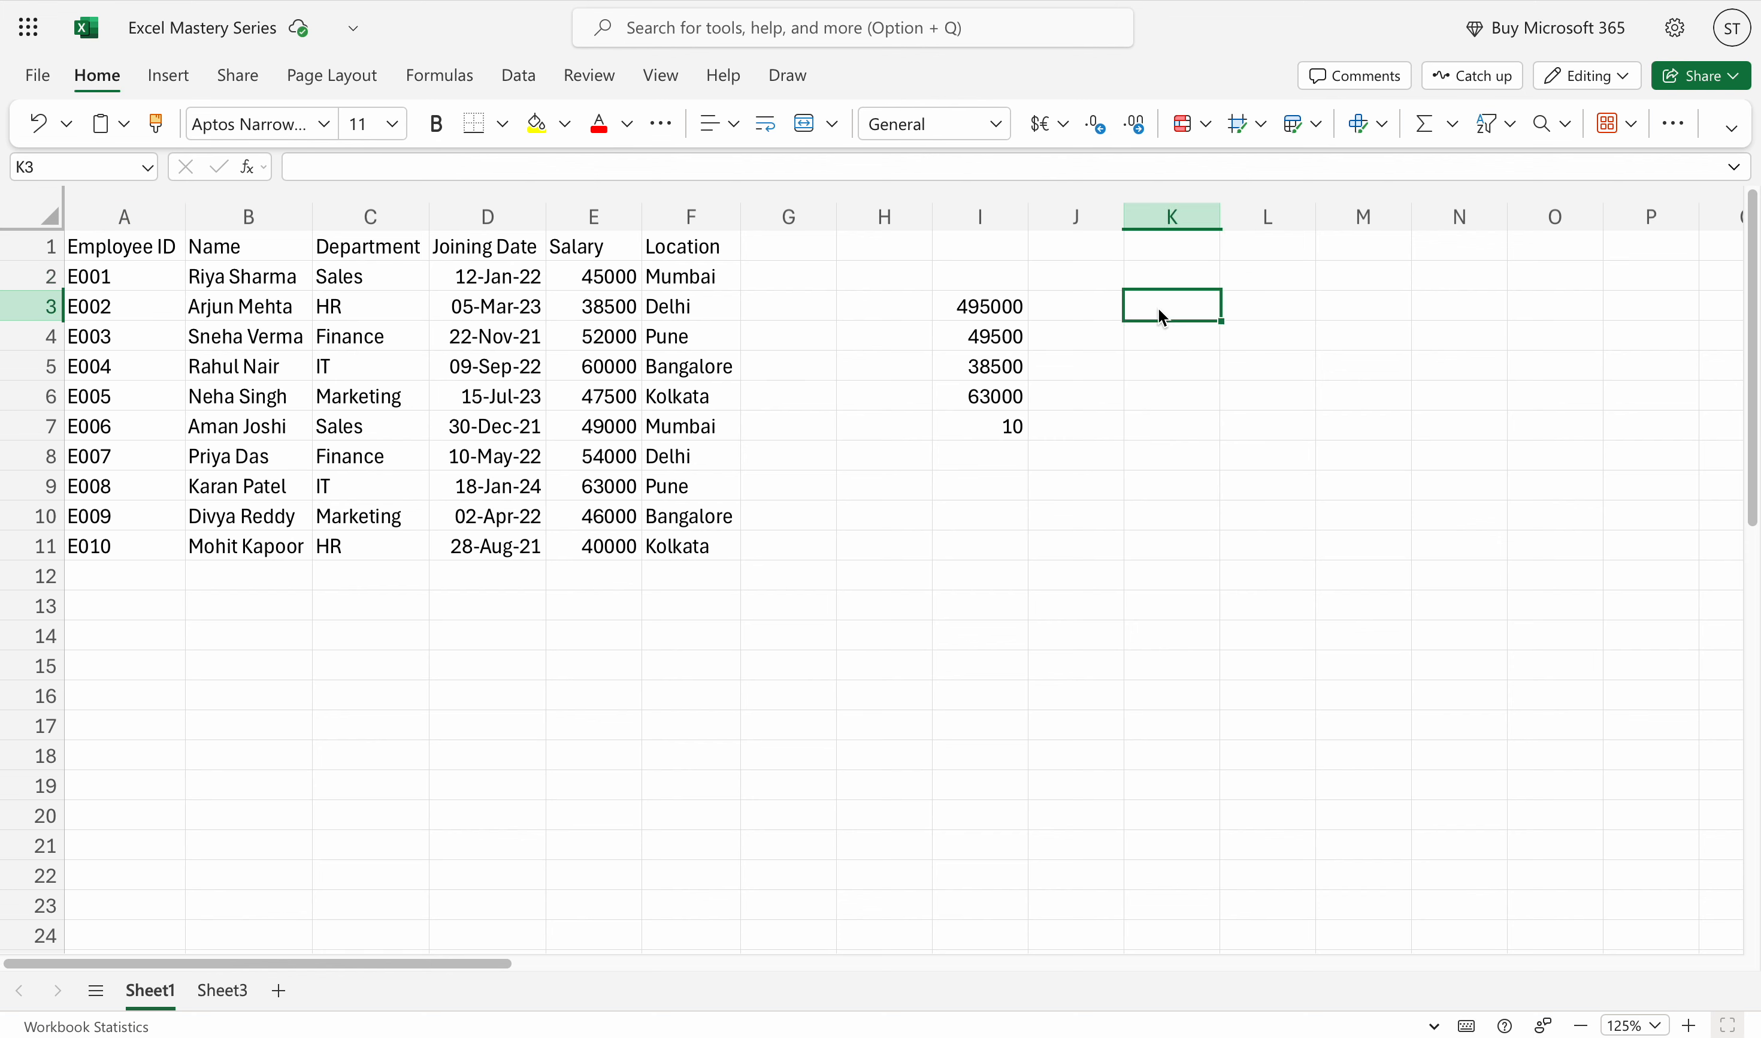
{"action": "type", "text": "="}
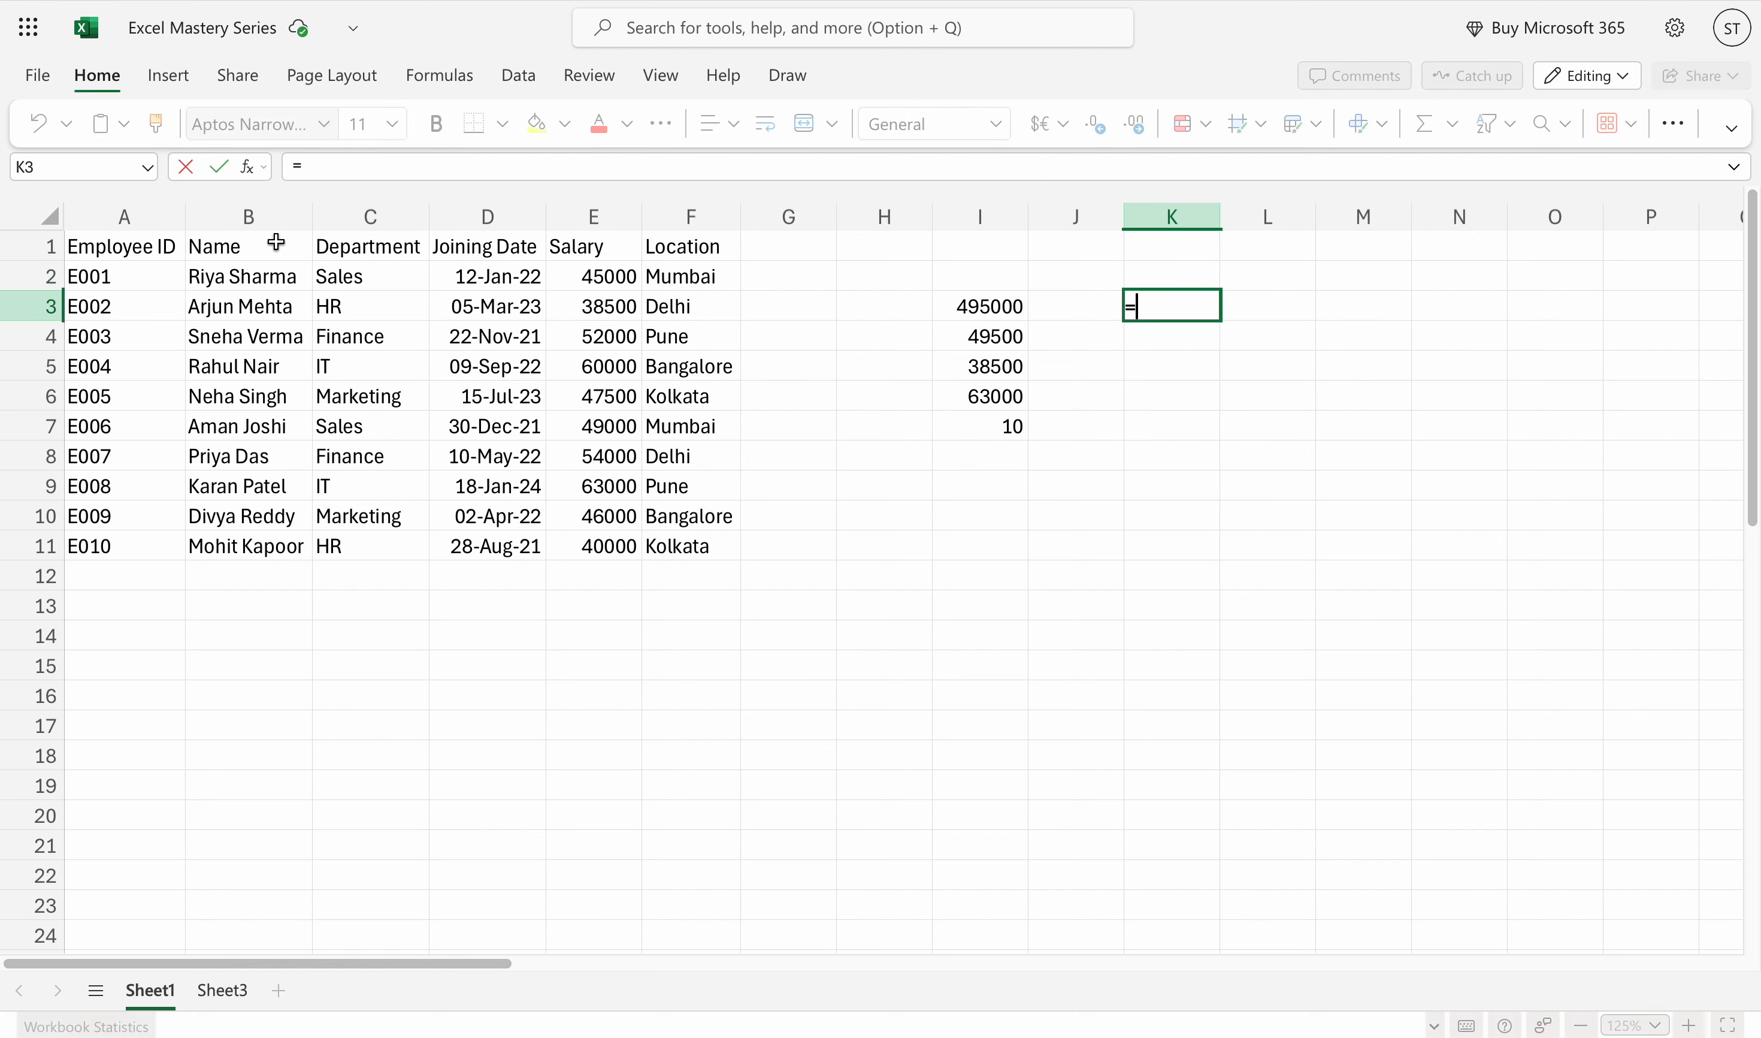
{"action": "left_click", "coordinate": [118, 275]}
{"action": "key", "text": "Return"}
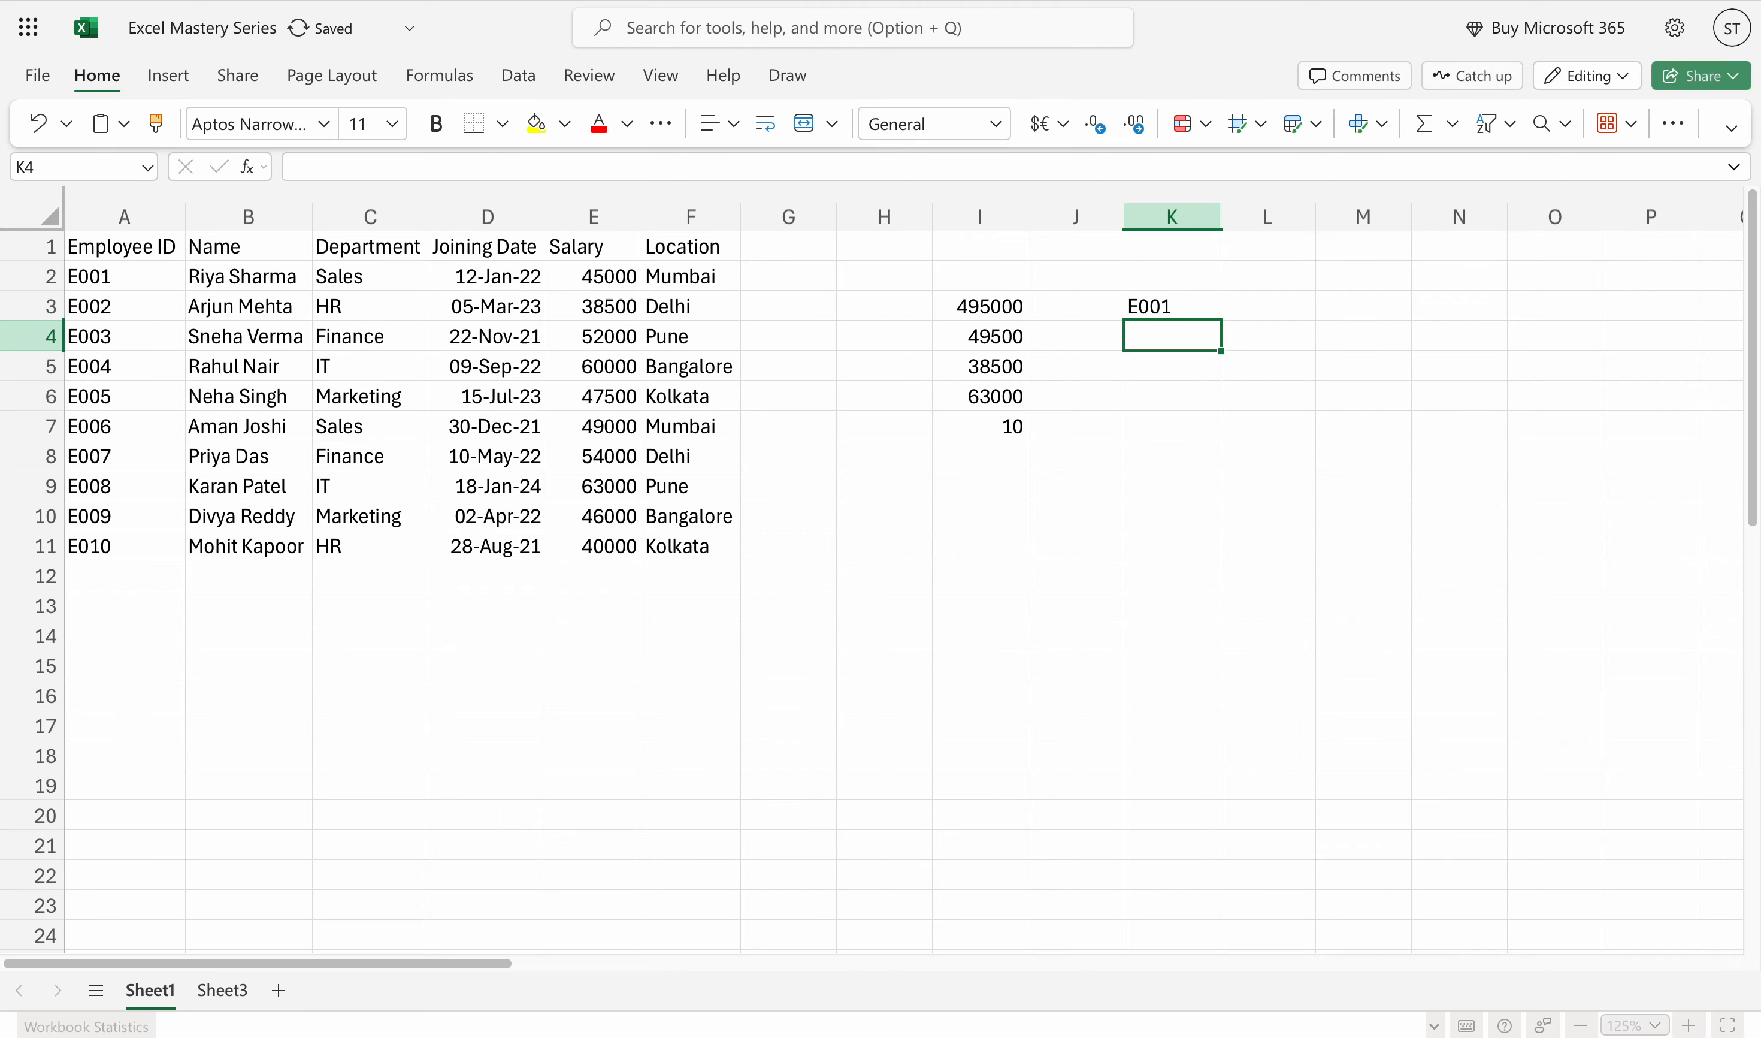
{"action": "left_click", "coordinate": [1177, 304]}
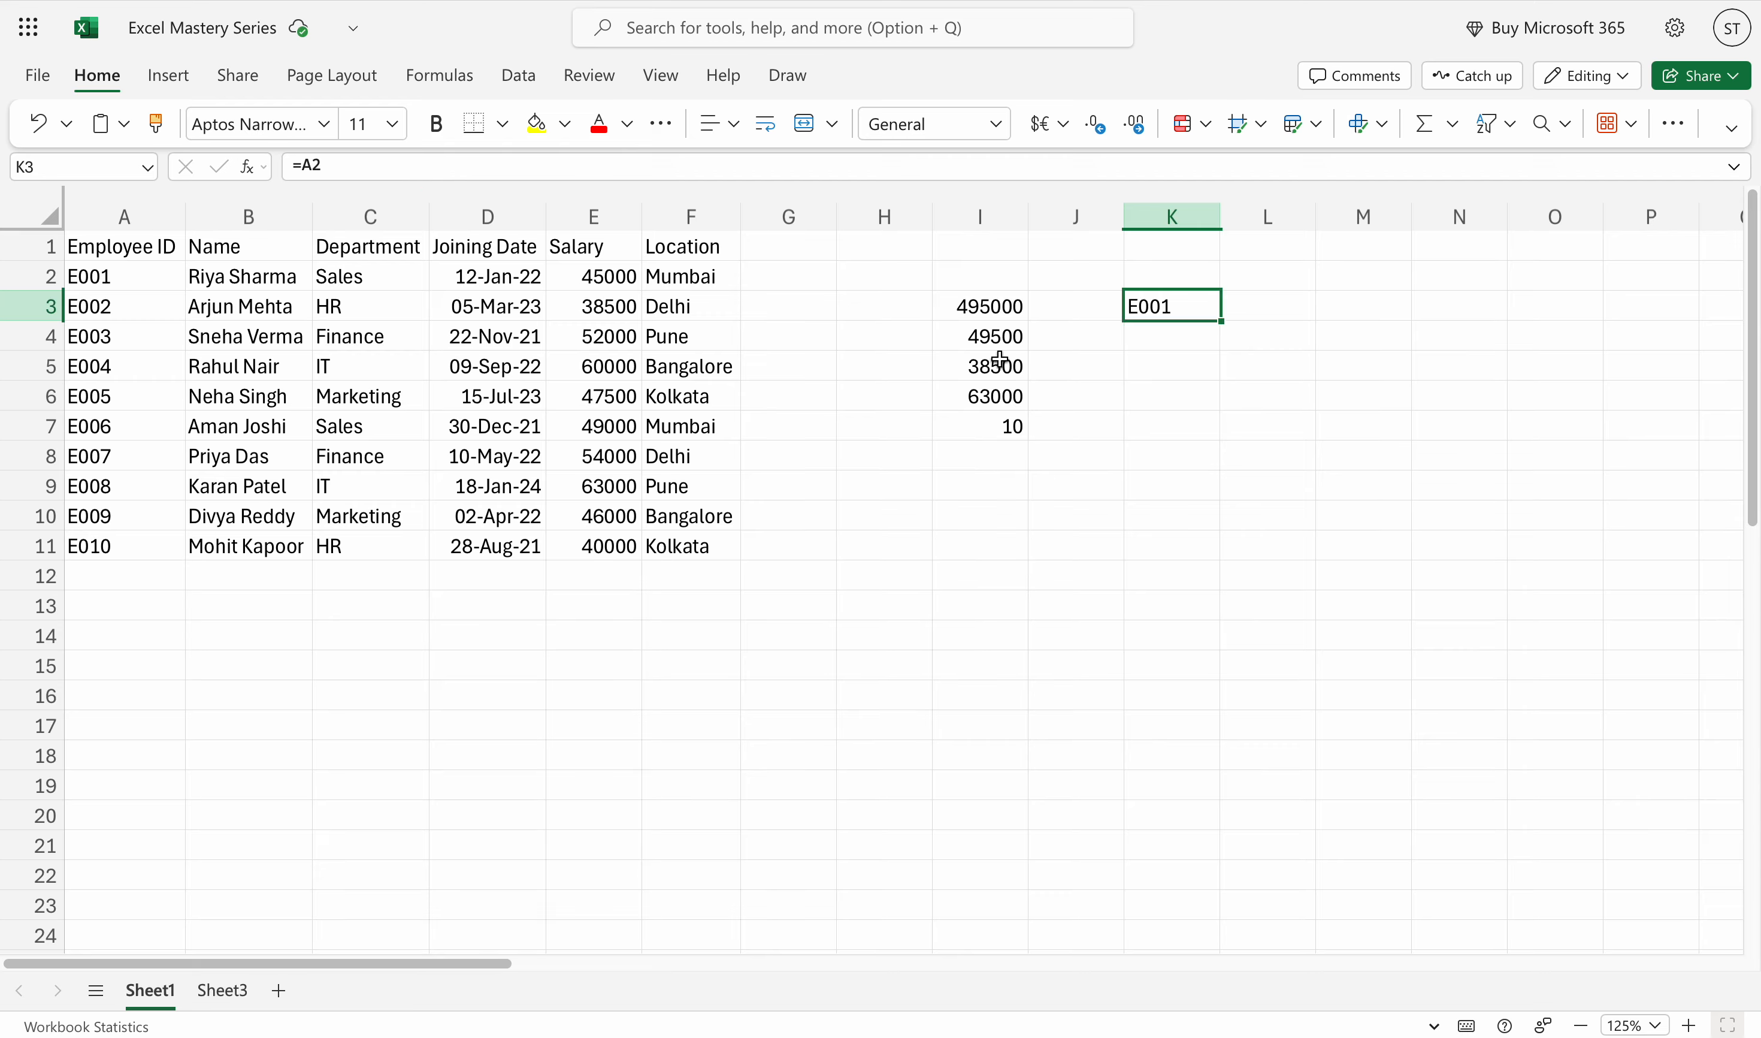
Enter the first employee ID's cell as the absolute reference =$A$2 in cell K4
{"action": "left_click", "coordinate": [1181, 340]}
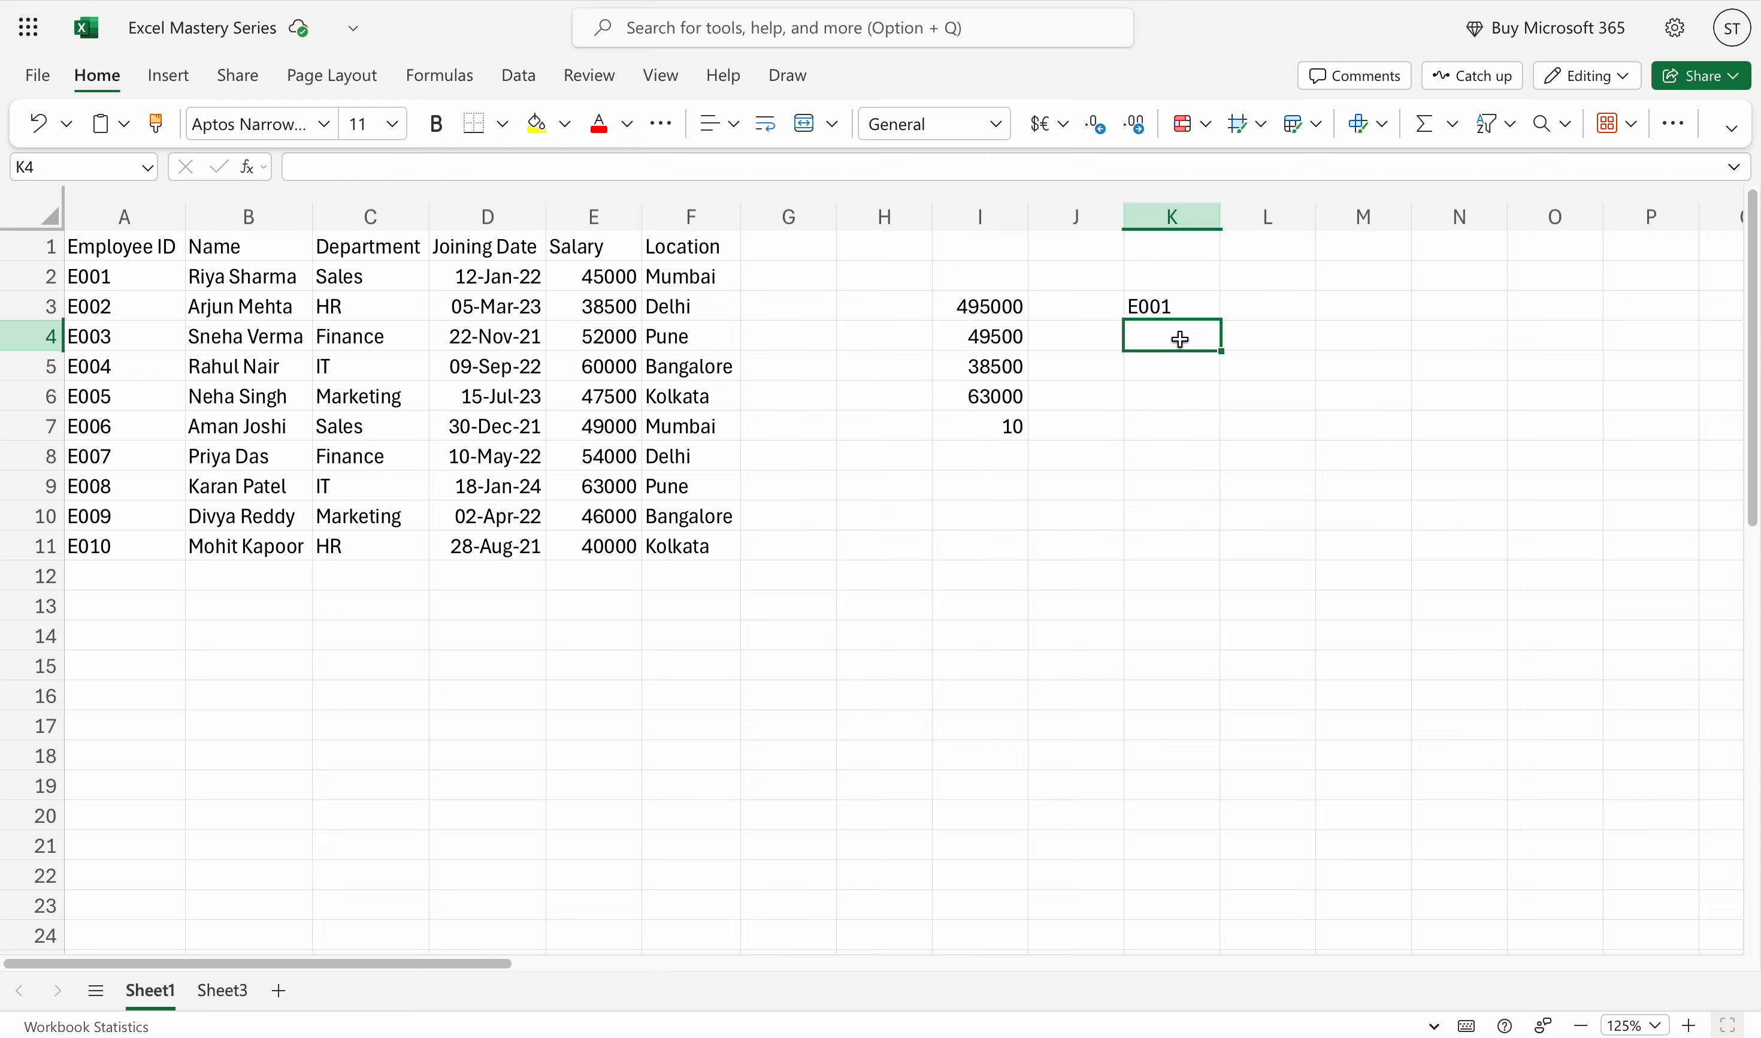
{"action": "type", "text": "="}
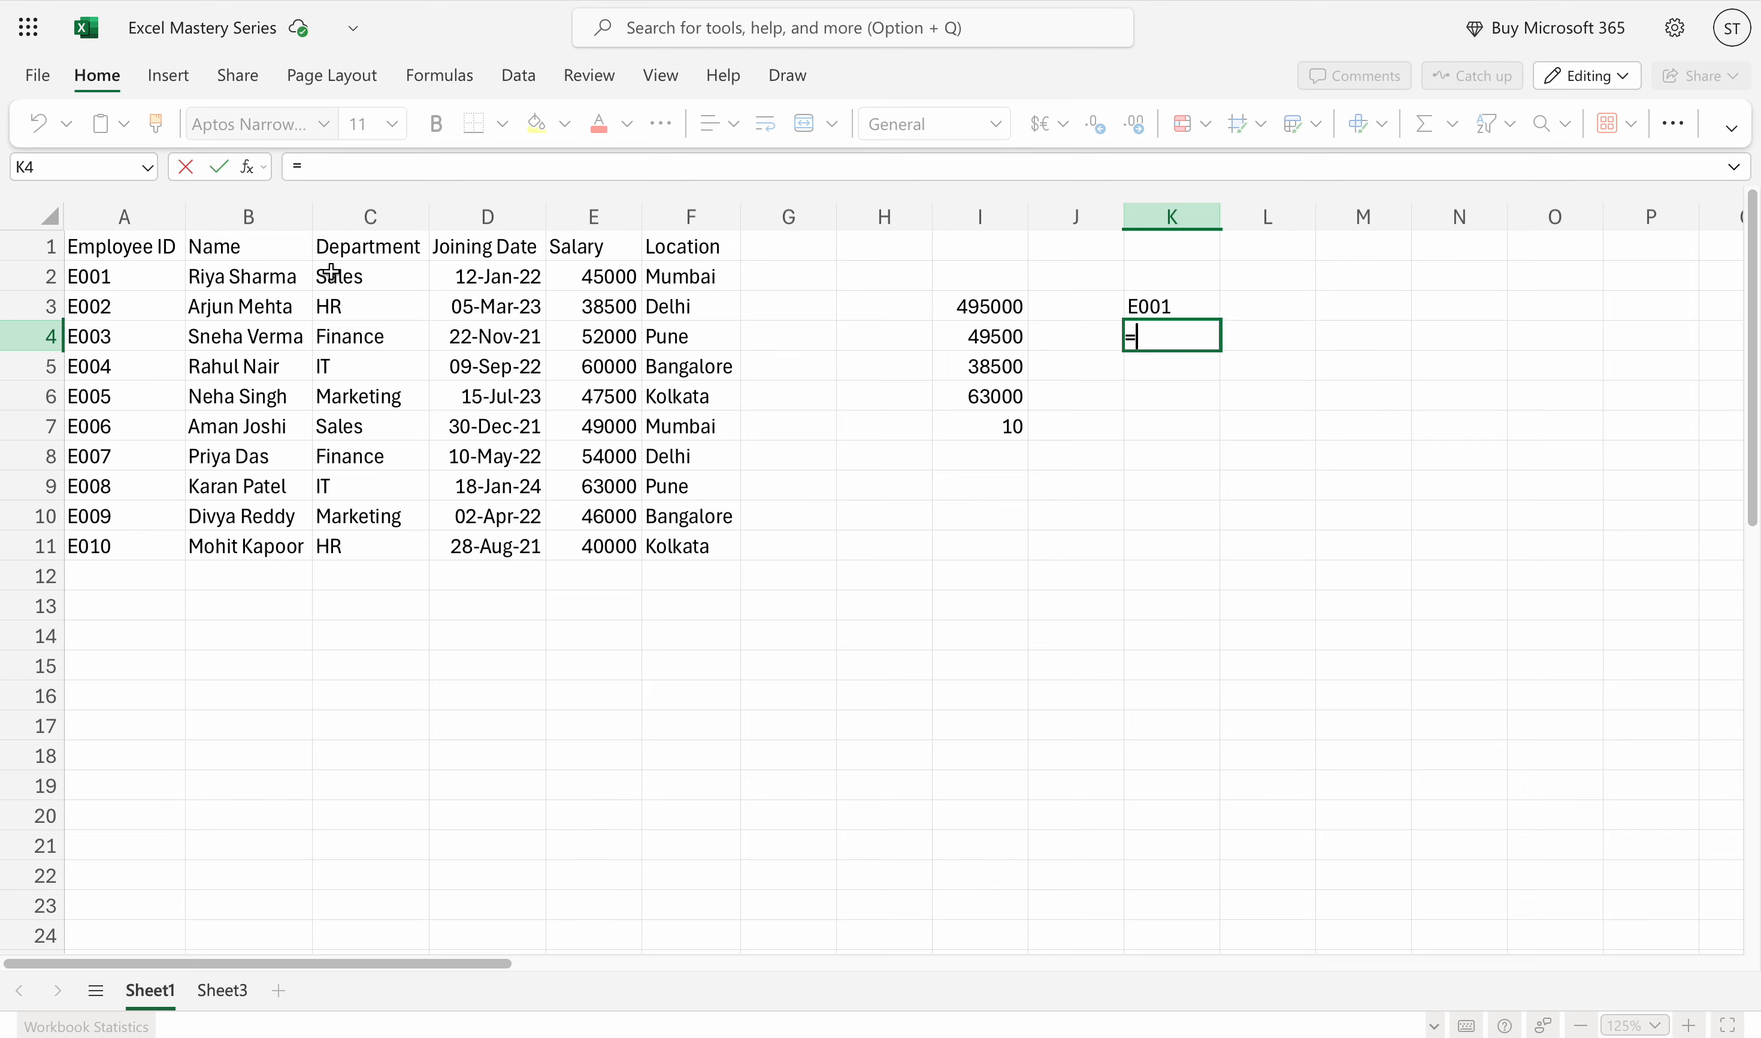
{"action": "left_click", "coordinate": [118, 279]}
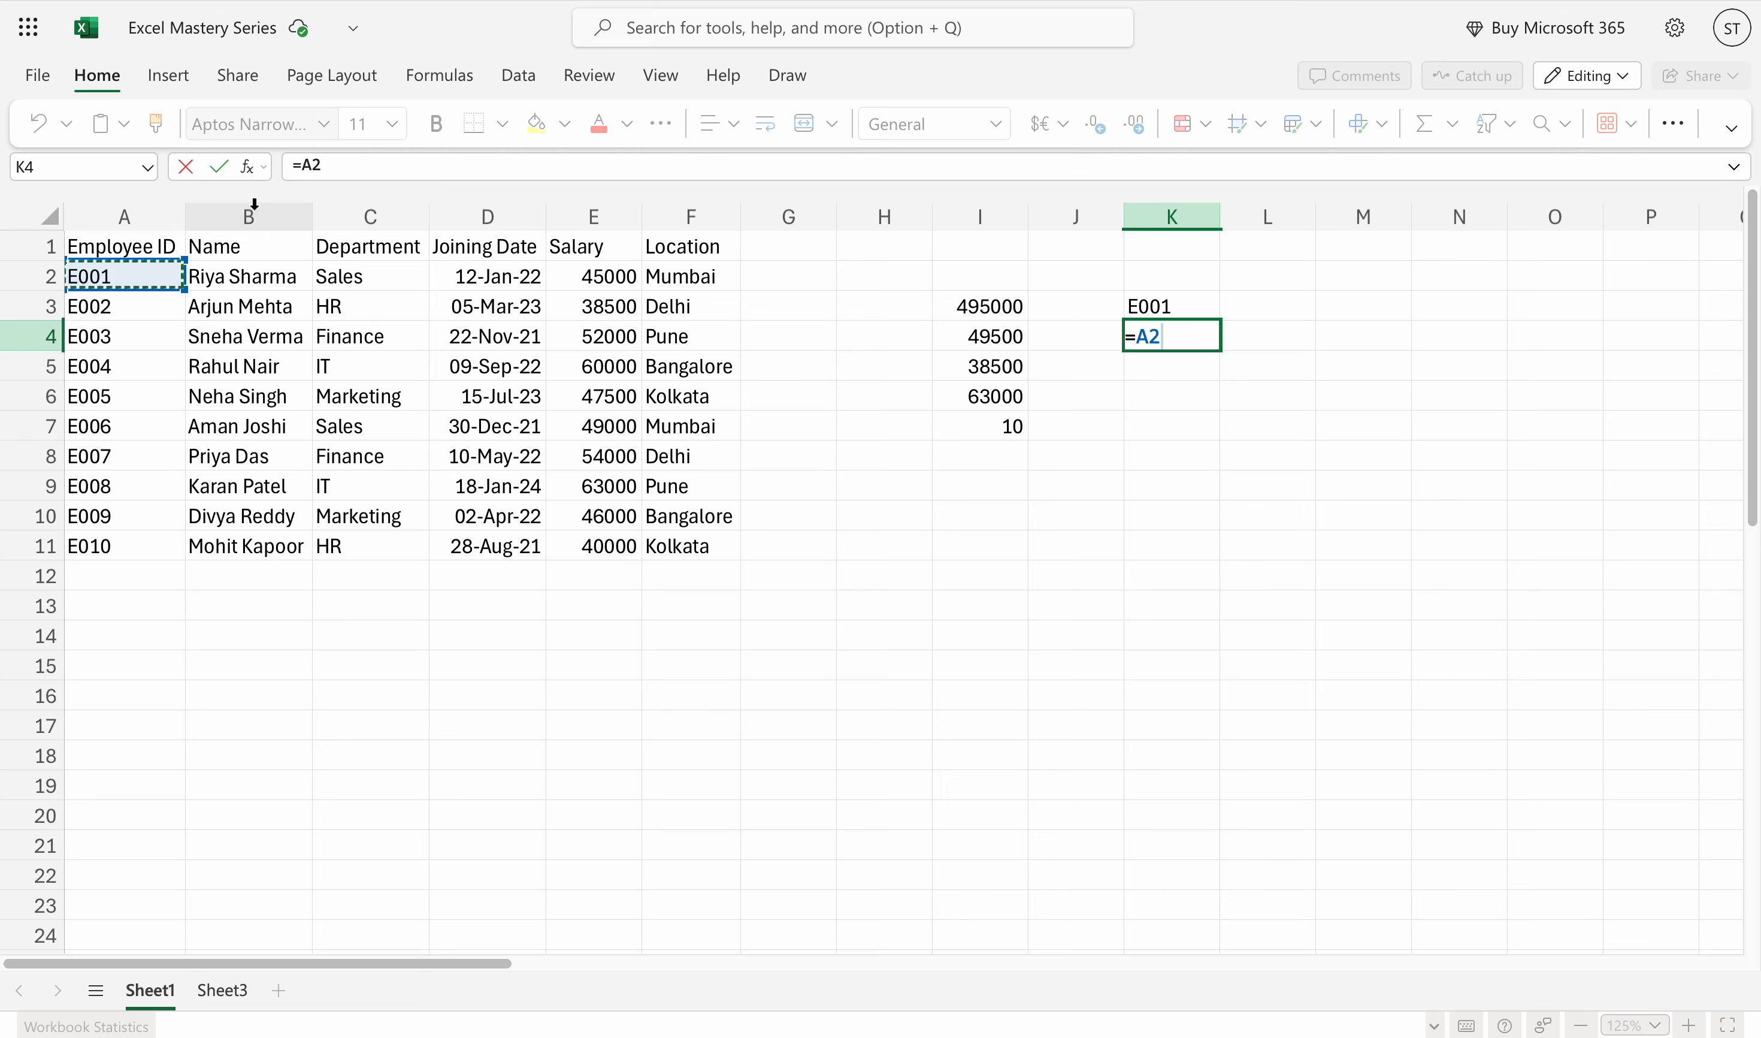
{"action": "left_click", "coordinate": [305, 167]}
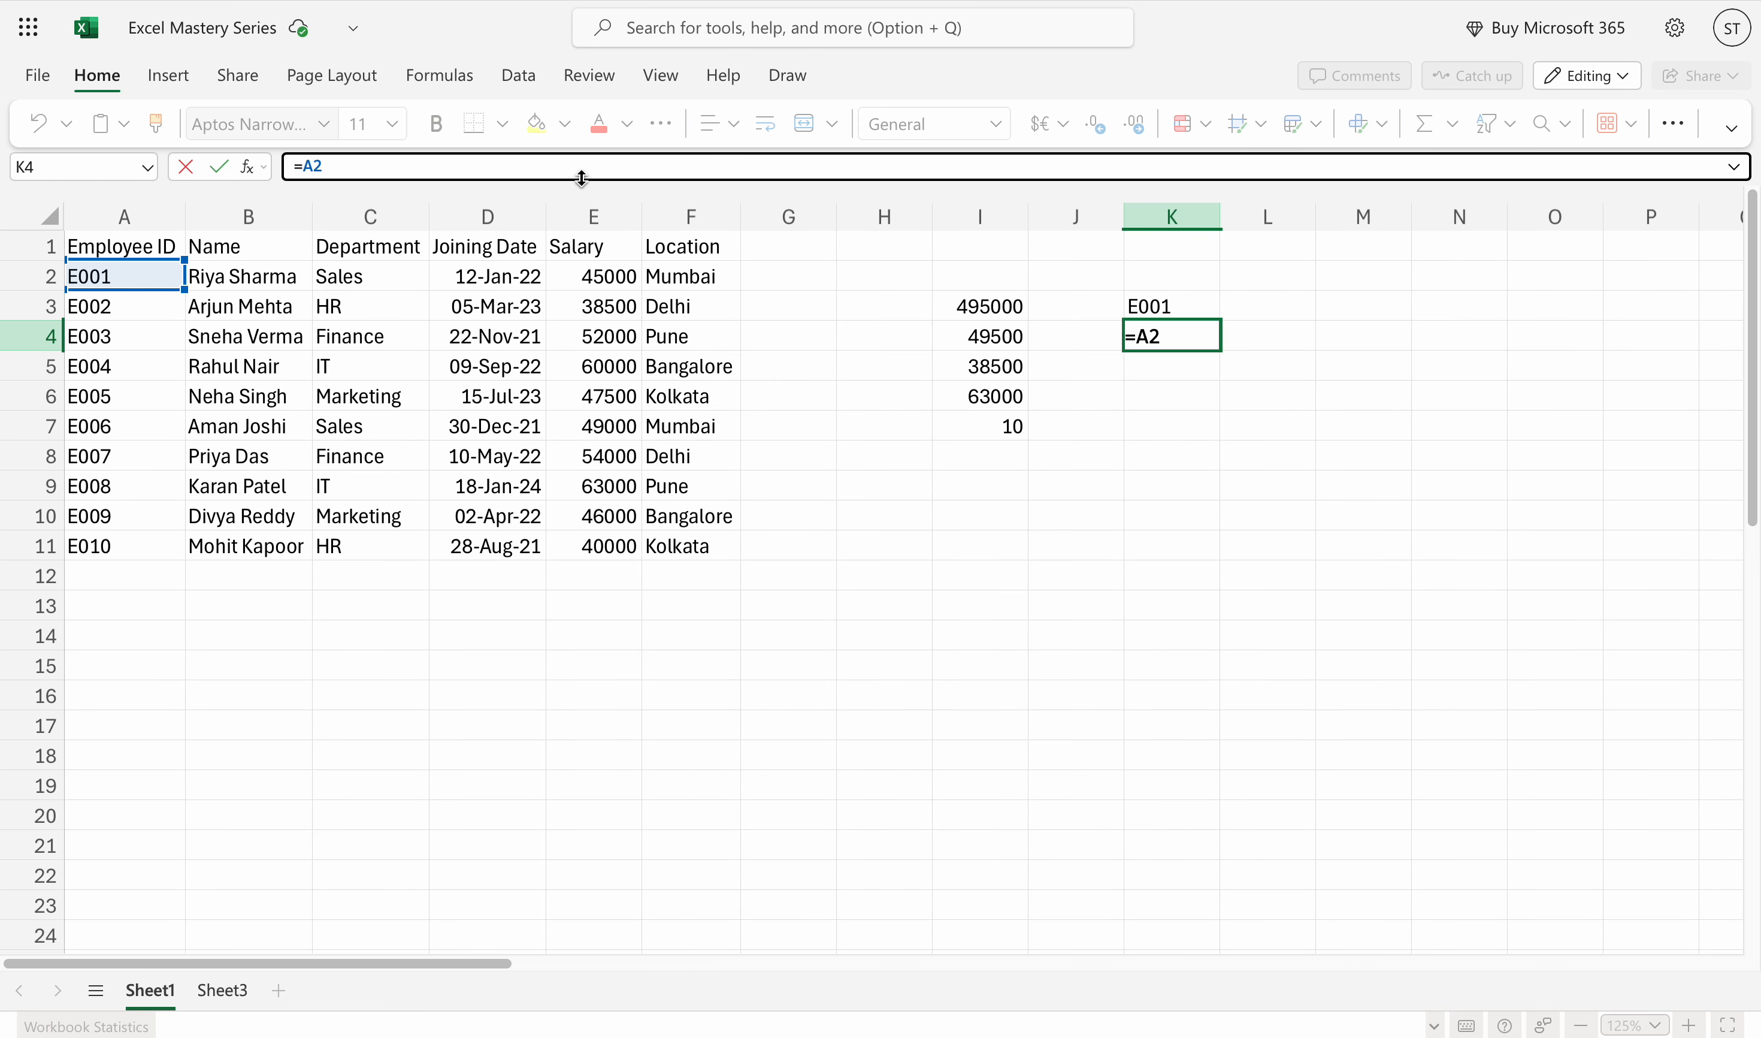
{"action": "type", "text": "$A$"}
{"action": "key", "text": "Return"}
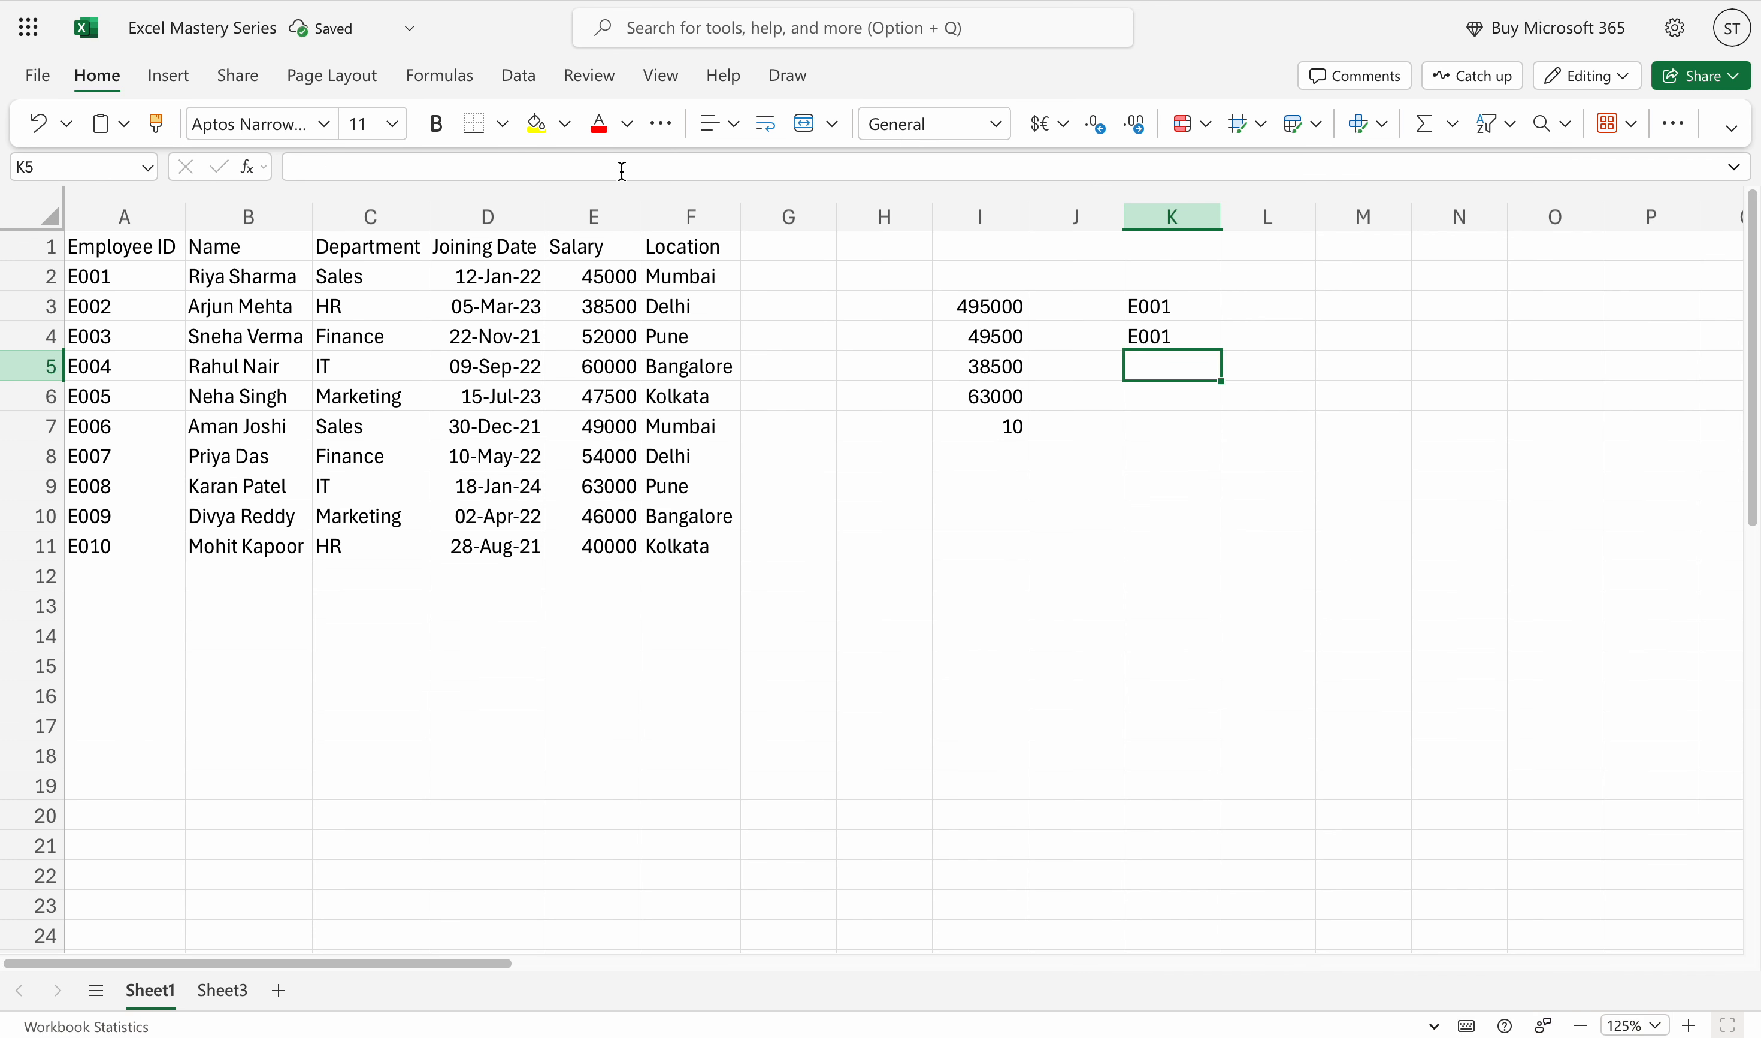
Copy the absolute reference from cell K4 into L3, and clear K4
{"action": "left_click", "coordinate": [1188, 335]}
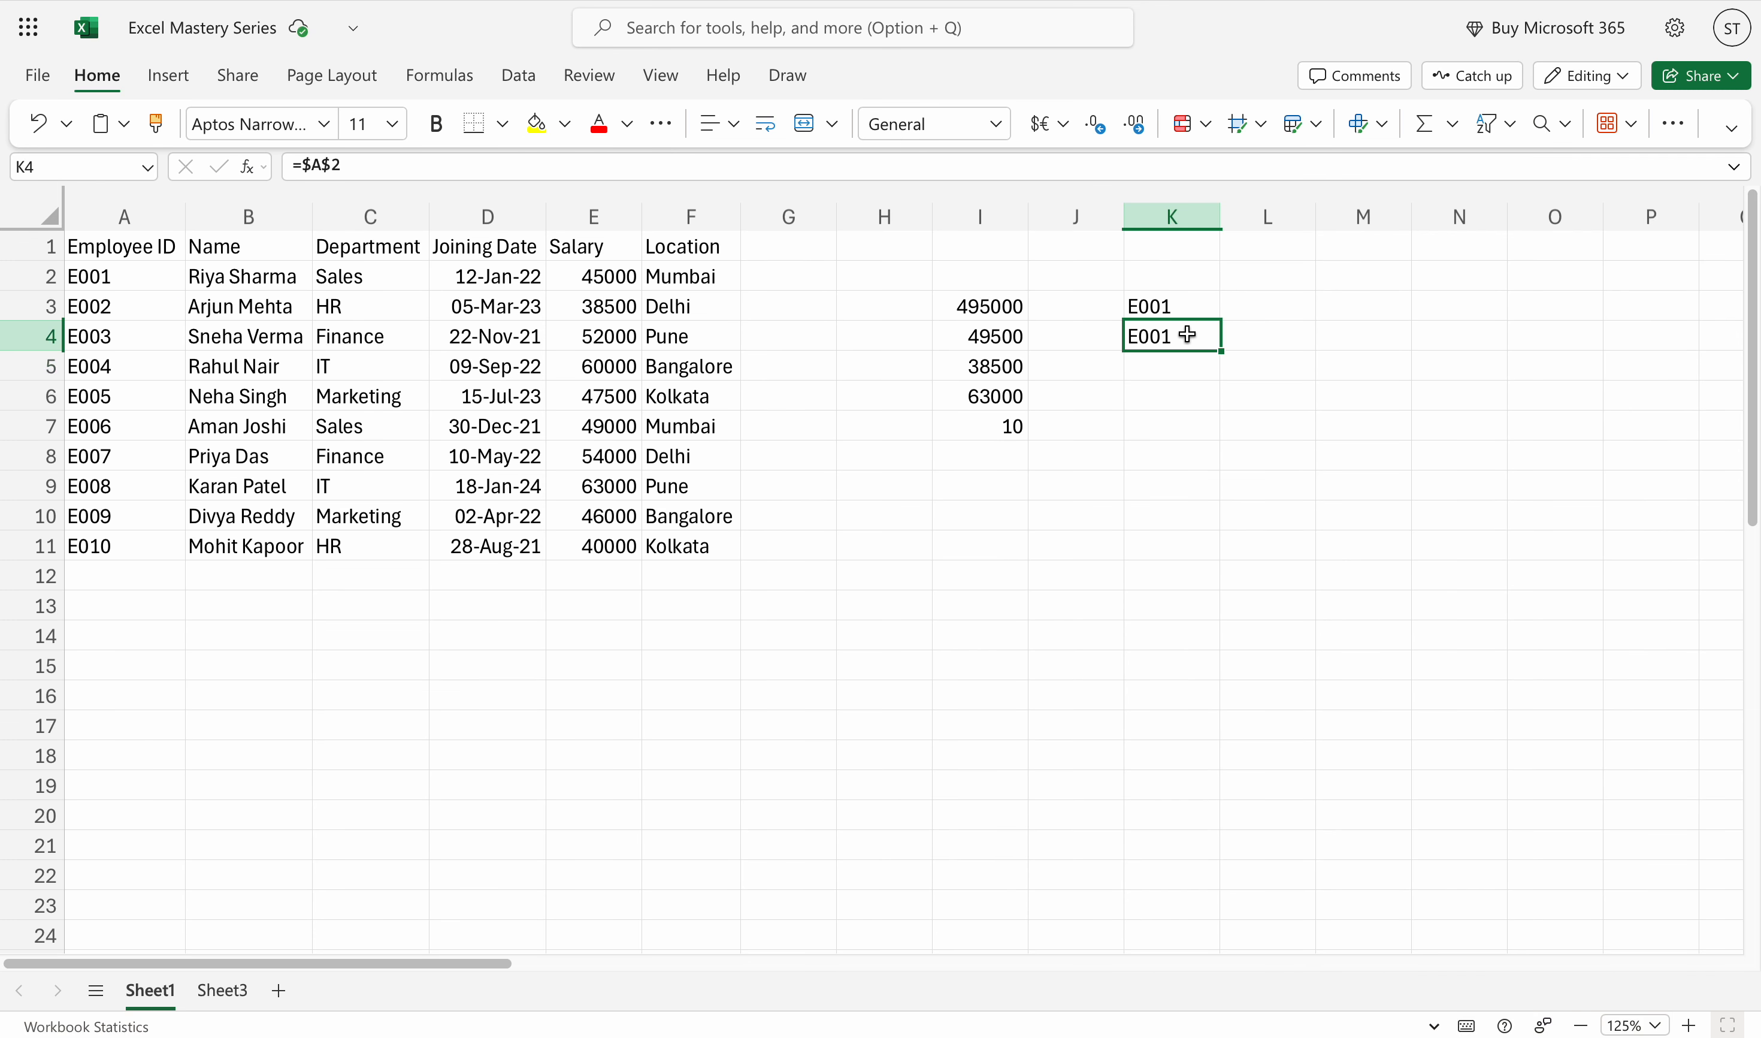
{"action": "key", "text": "ctrl+c"}
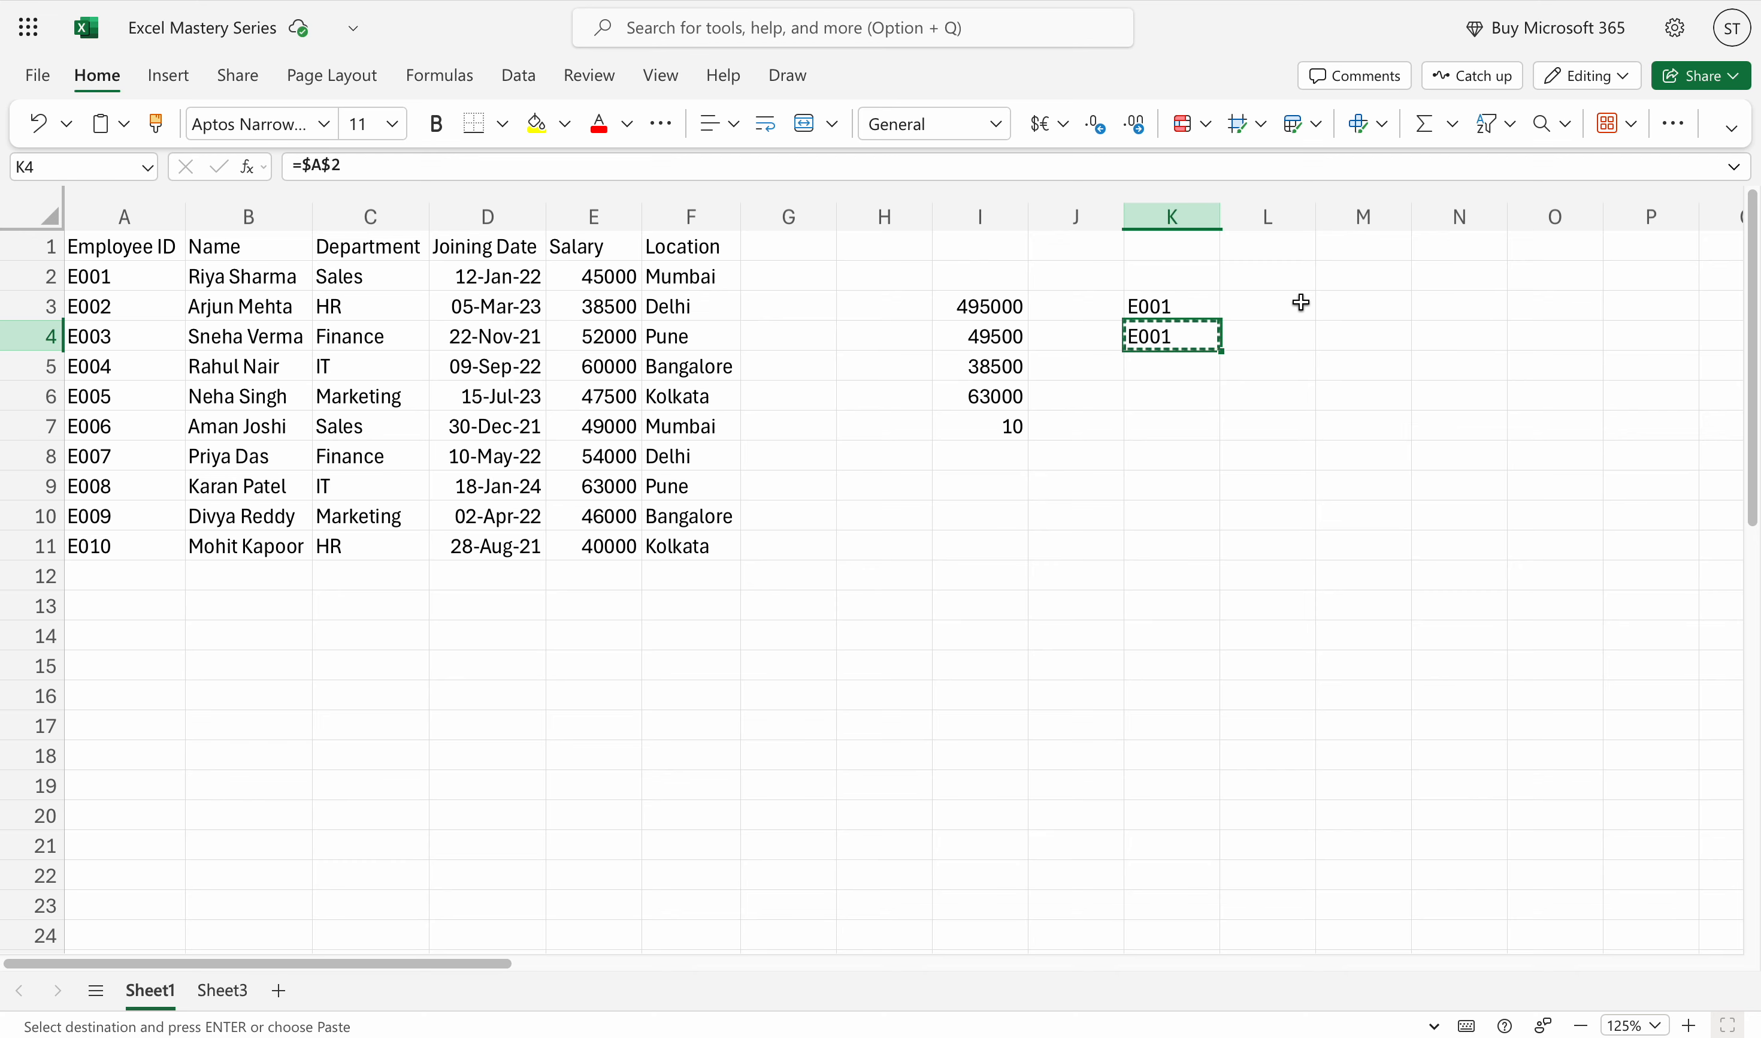
{"action": "left_click", "coordinate": [1302, 303]}
{"action": "key", "text": "ctrl+v"}
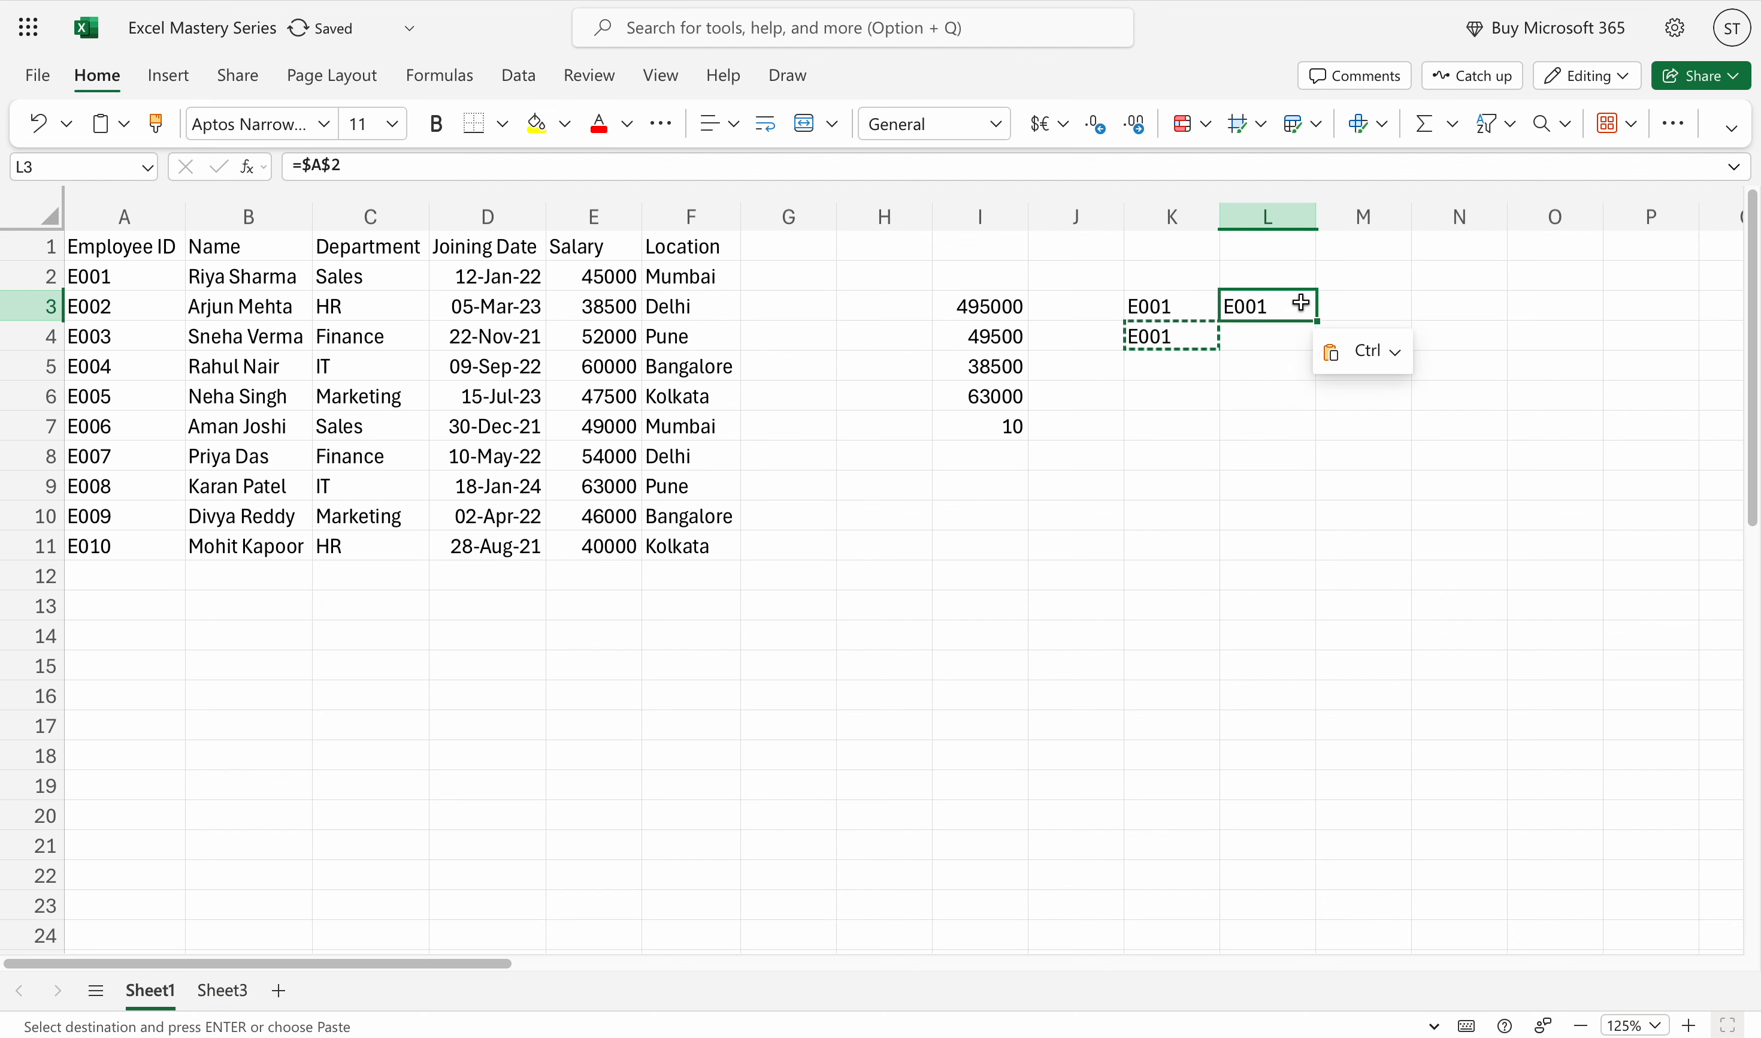
{"action": "left_click", "coordinate": [1167, 308]}
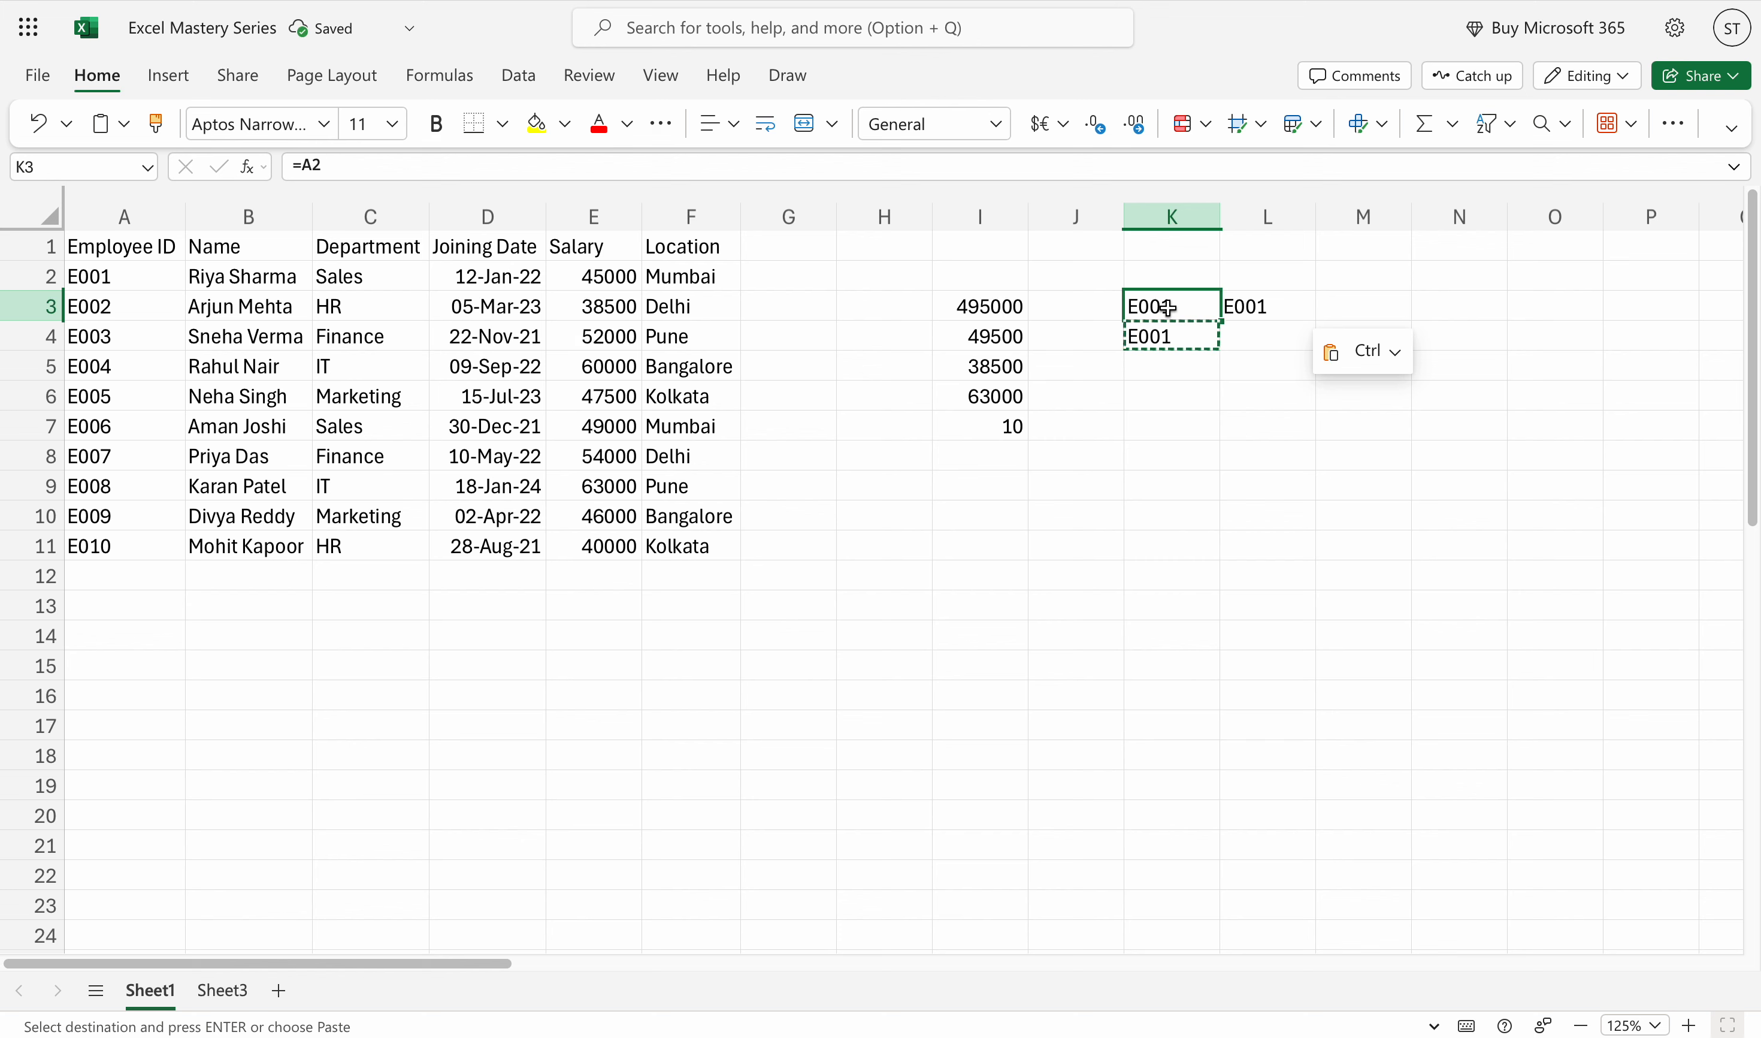
{"action": "left_click", "coordinate": [1174, 332]}
{"action": "key", "text": "Delete"}
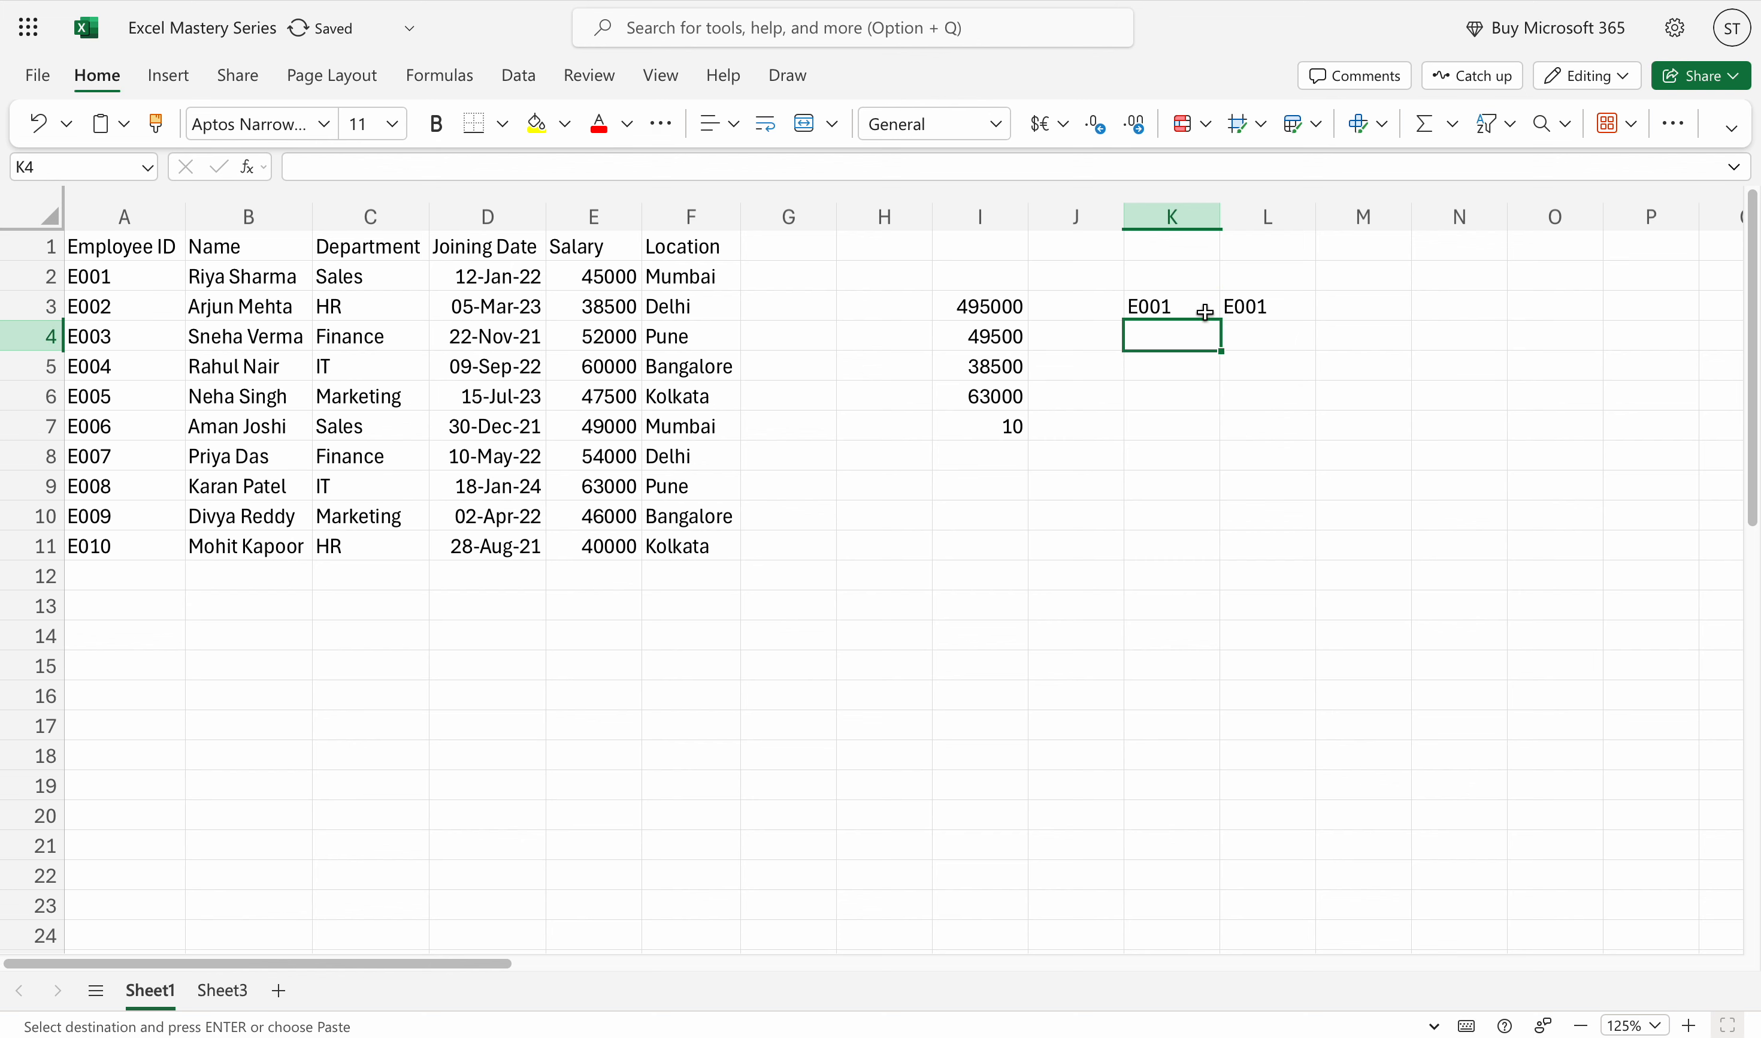
Fill the relative reference in cell K3 down through K7
{"action": "left_click", "coordinate": [1199, 307]}
{"action": "left_click_drag", "start_coordinate": [1220, 321], "coordinate": [1209, 426]}
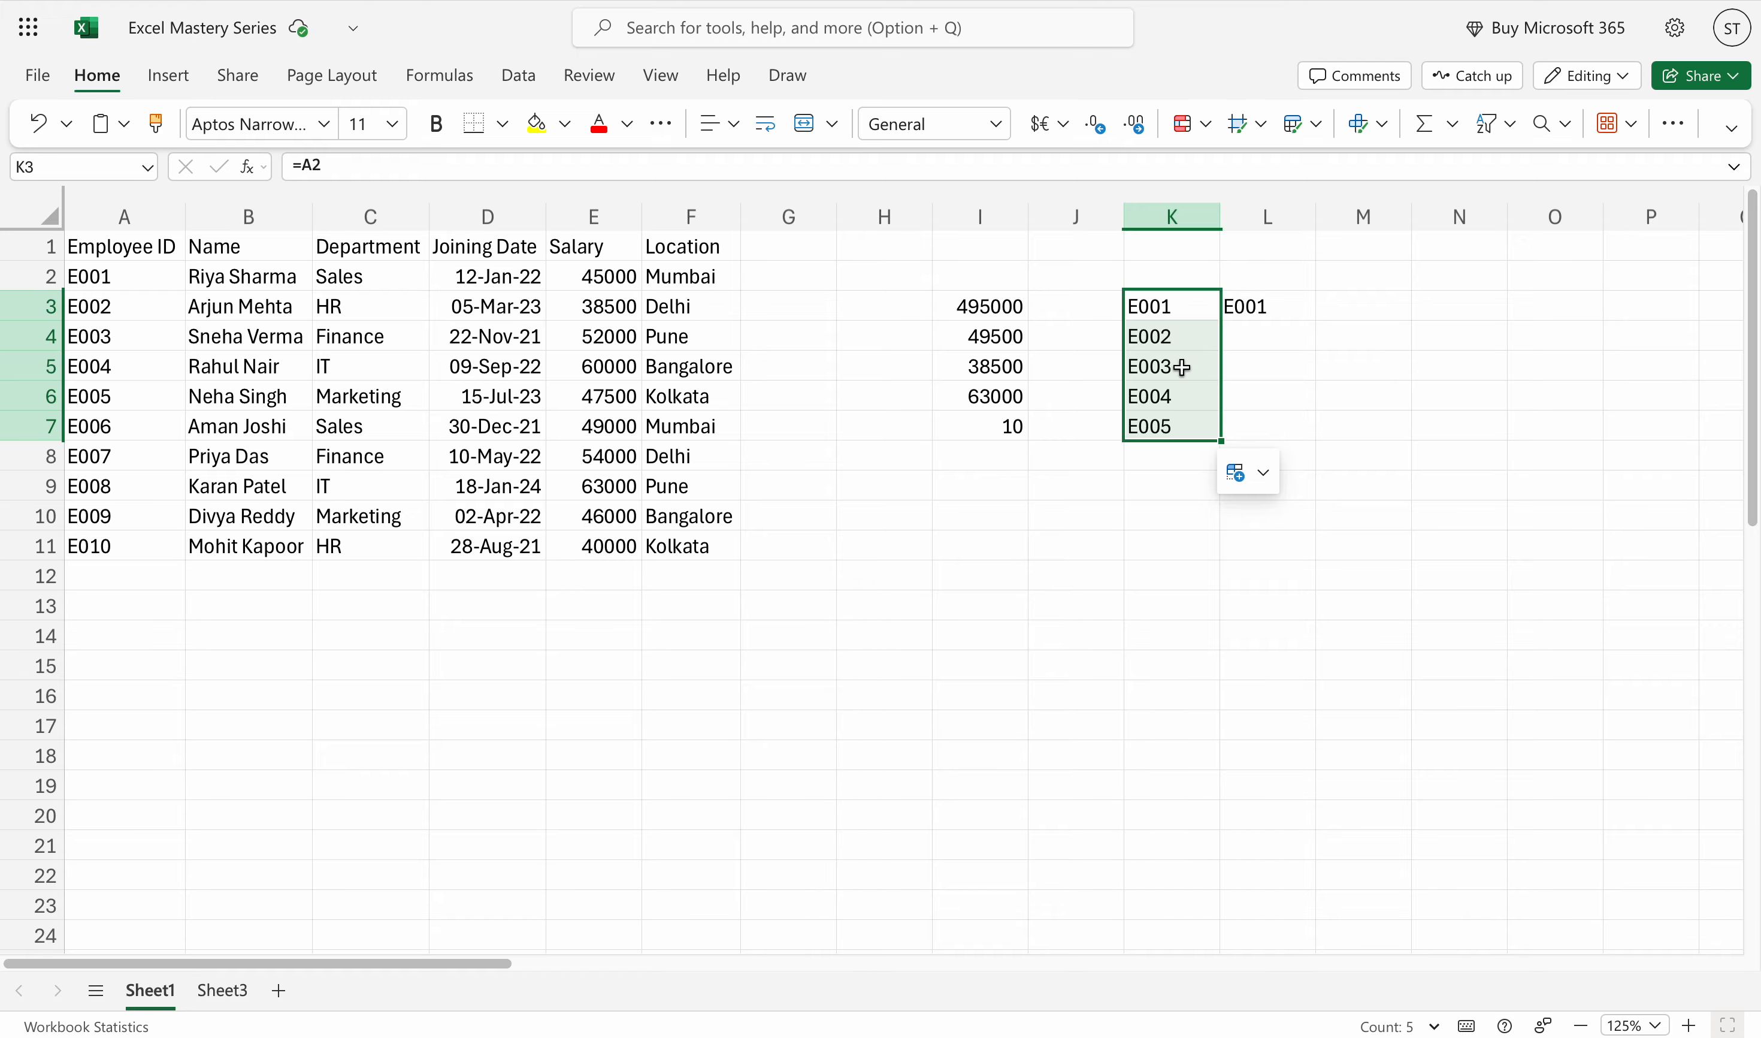
Fill the absolute reference in cell L3 down through L9 and across through O3
{"action": "left_click", "coordinate": [1250, 308]}
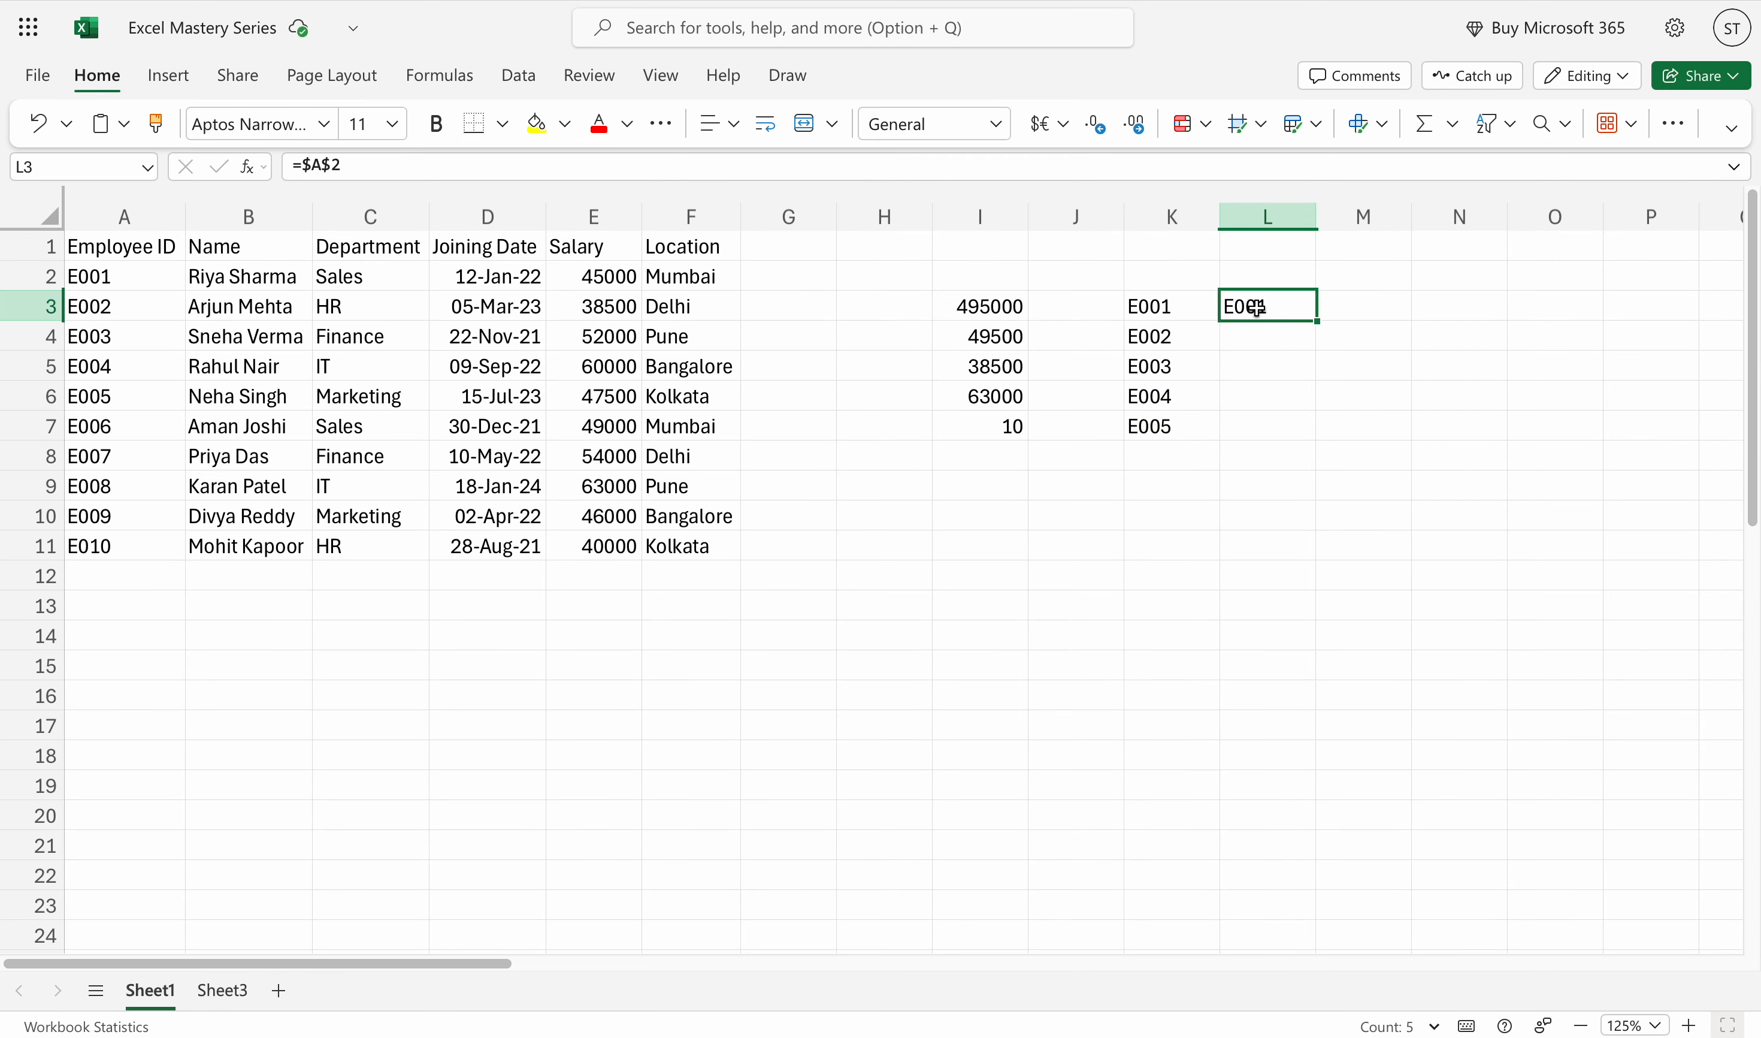
{"action": "left_click_drag", "start_coordinate": [1318, 320], "coordinate": [1301, 489]}
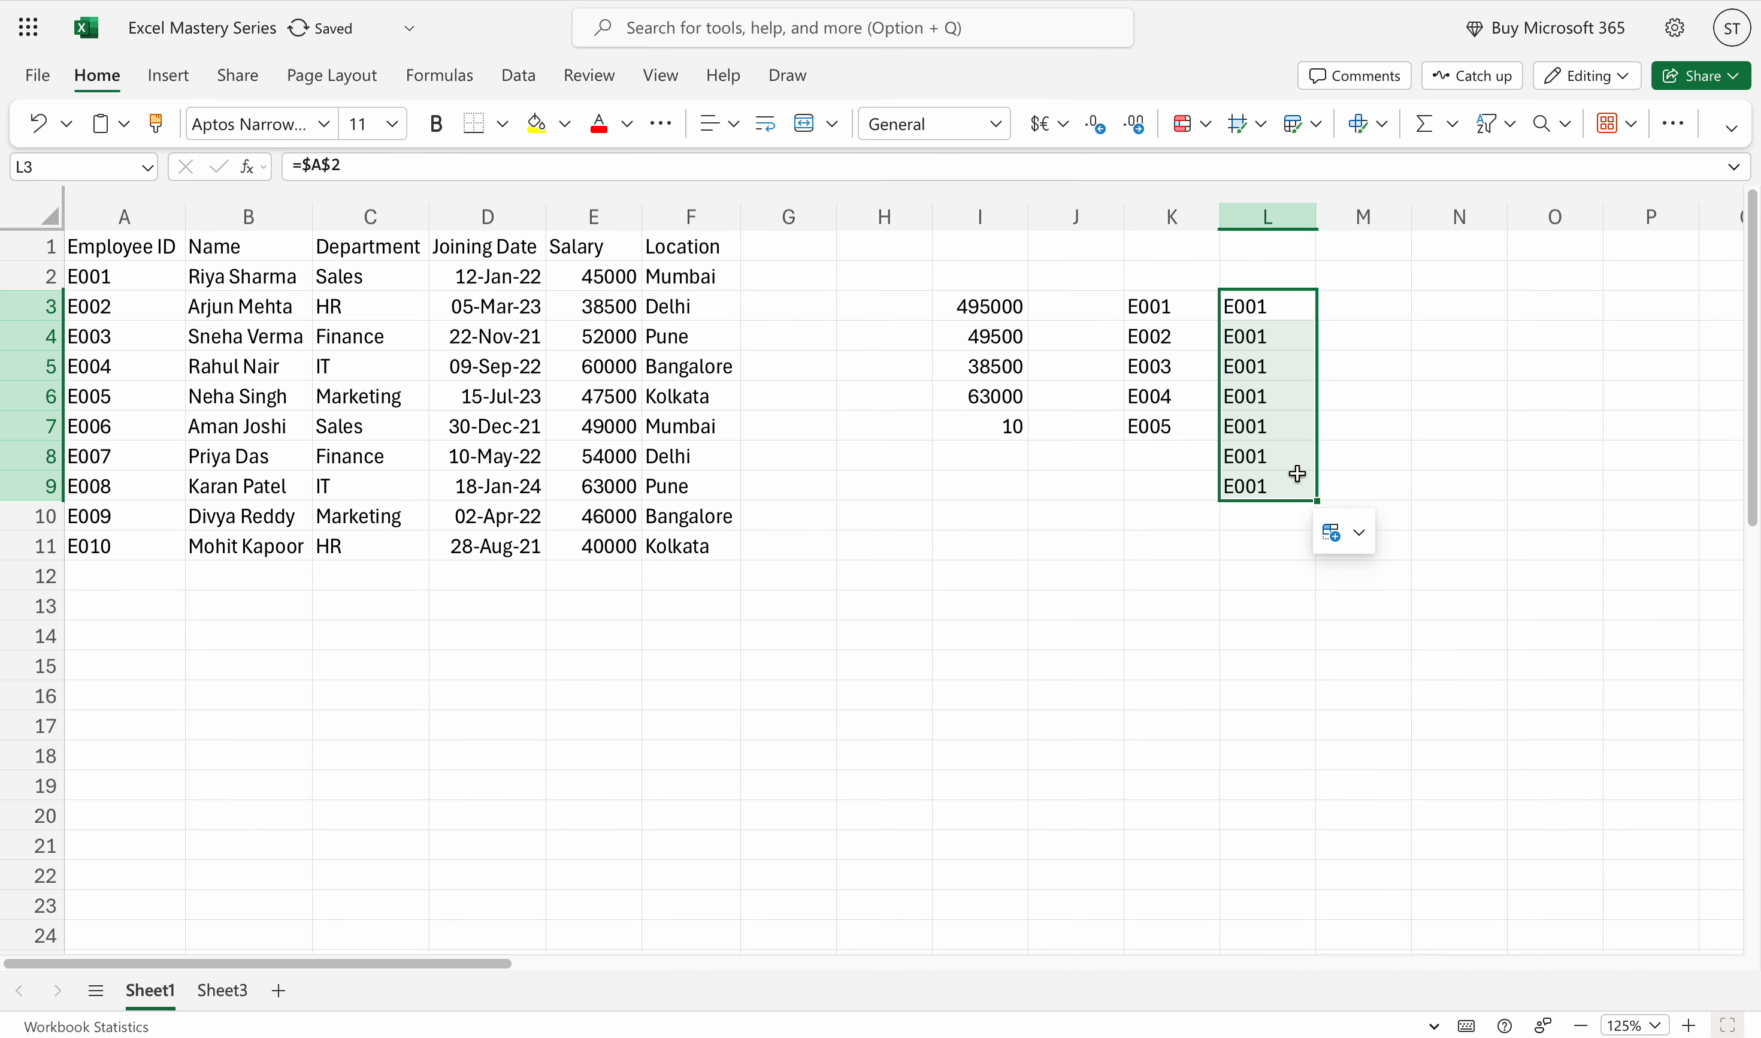
{"action": "left_click", "coordinate": [1280, 308]}
{"action": "left_click_drag", "start_coordinate": [1317, 318], "coordinate": [1532, 313]}
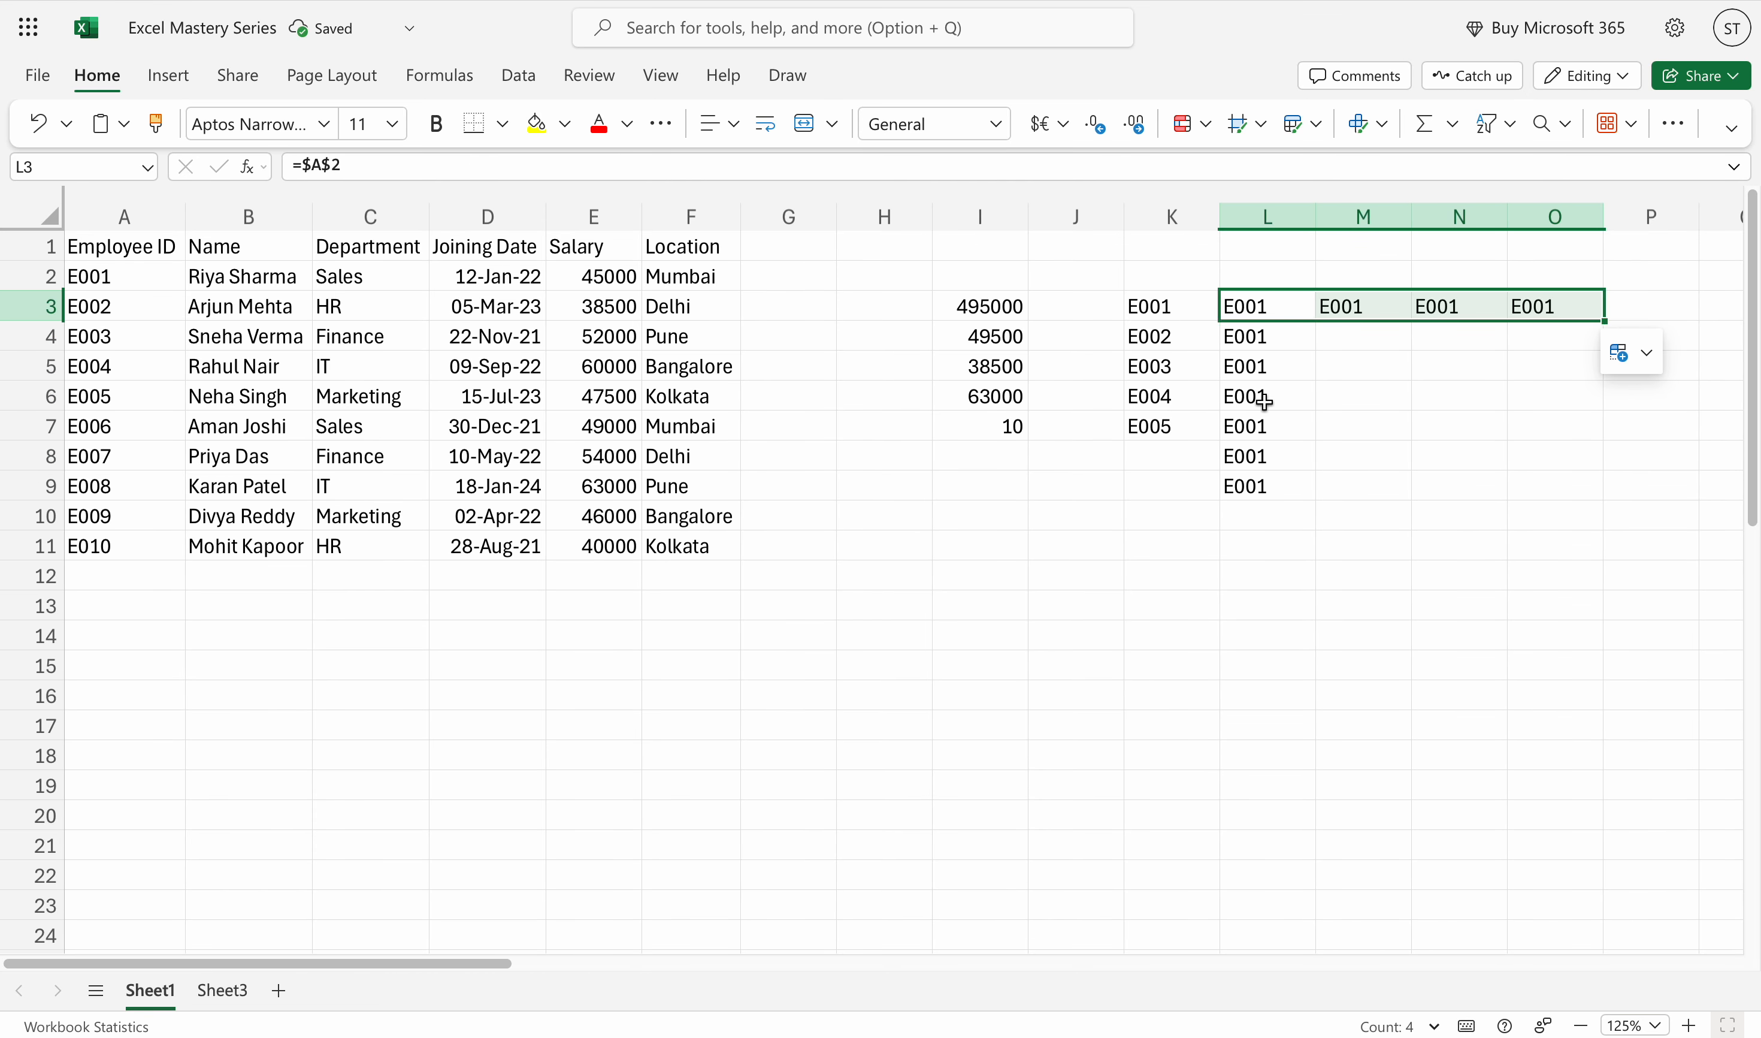
Try filling the relative reference in K3 across into L3, undo the fill, and check the formula in M3
{"action": "left_click", "coordinate": [1181, 310]}
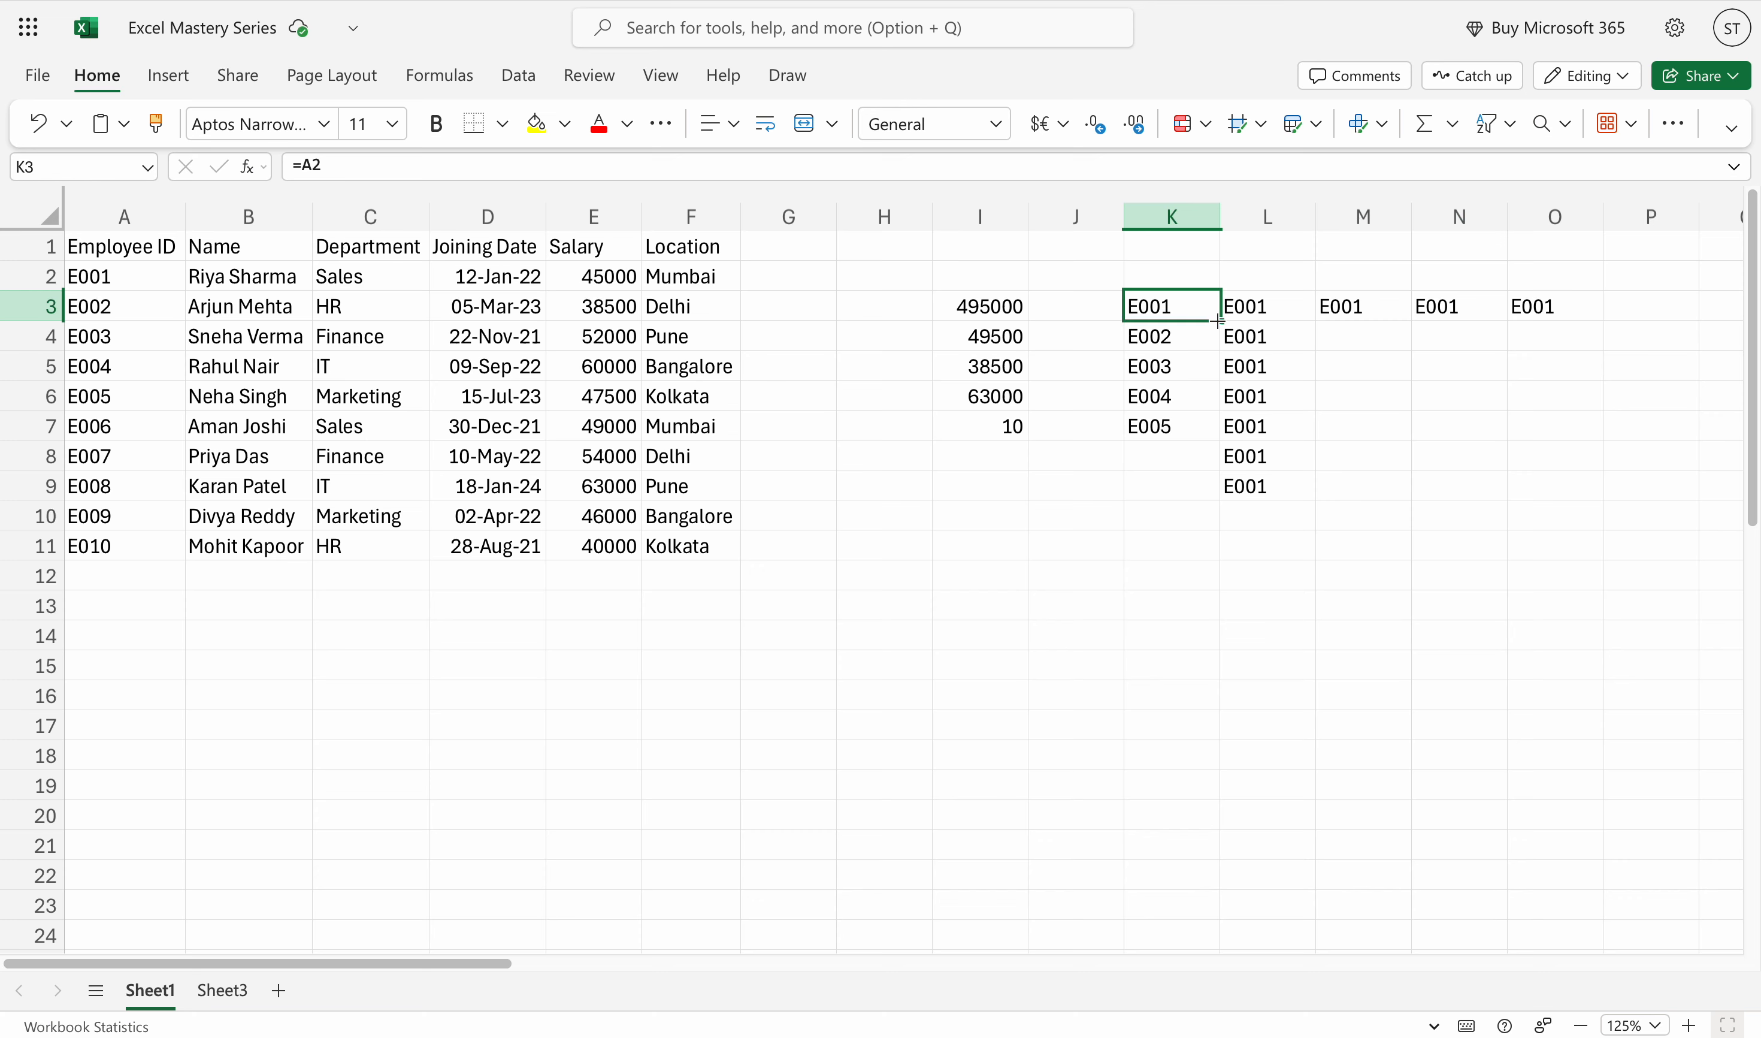
{"action": "left_click_drag", "start_coordinate": [1218, 320], "coordinate": [1272, 322]}
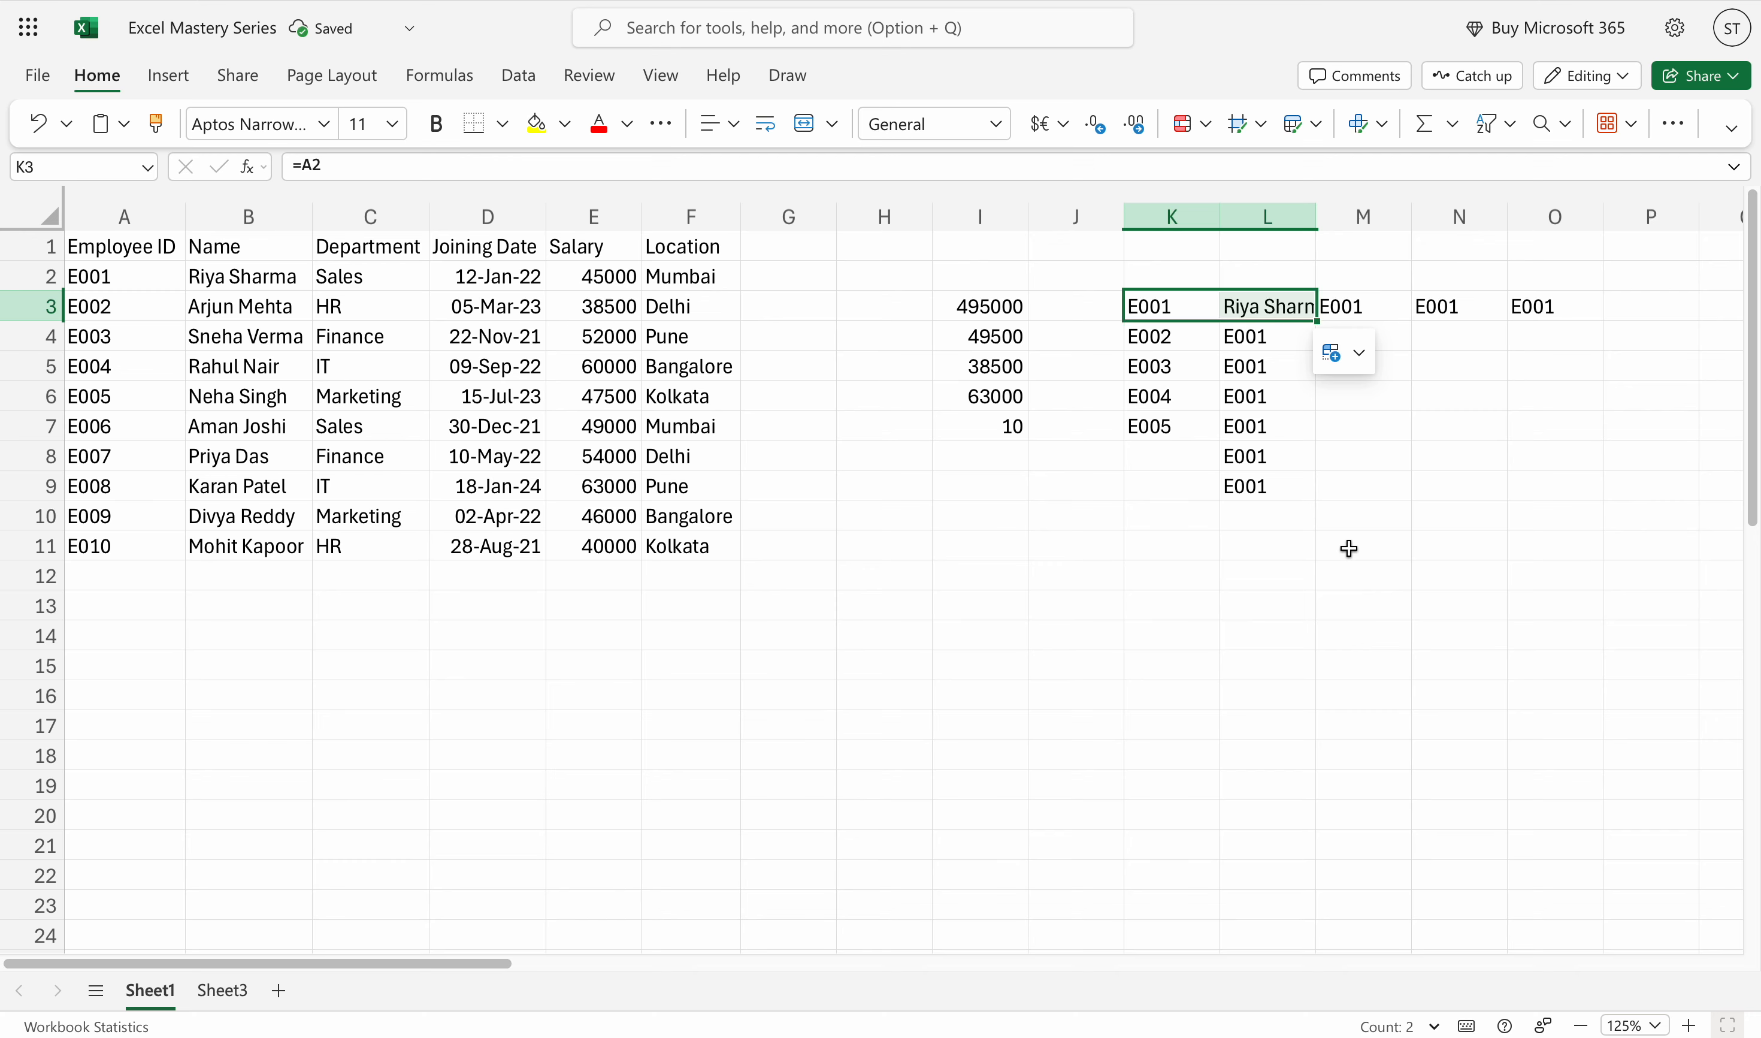
{"action": "key", "text": "super+z"}
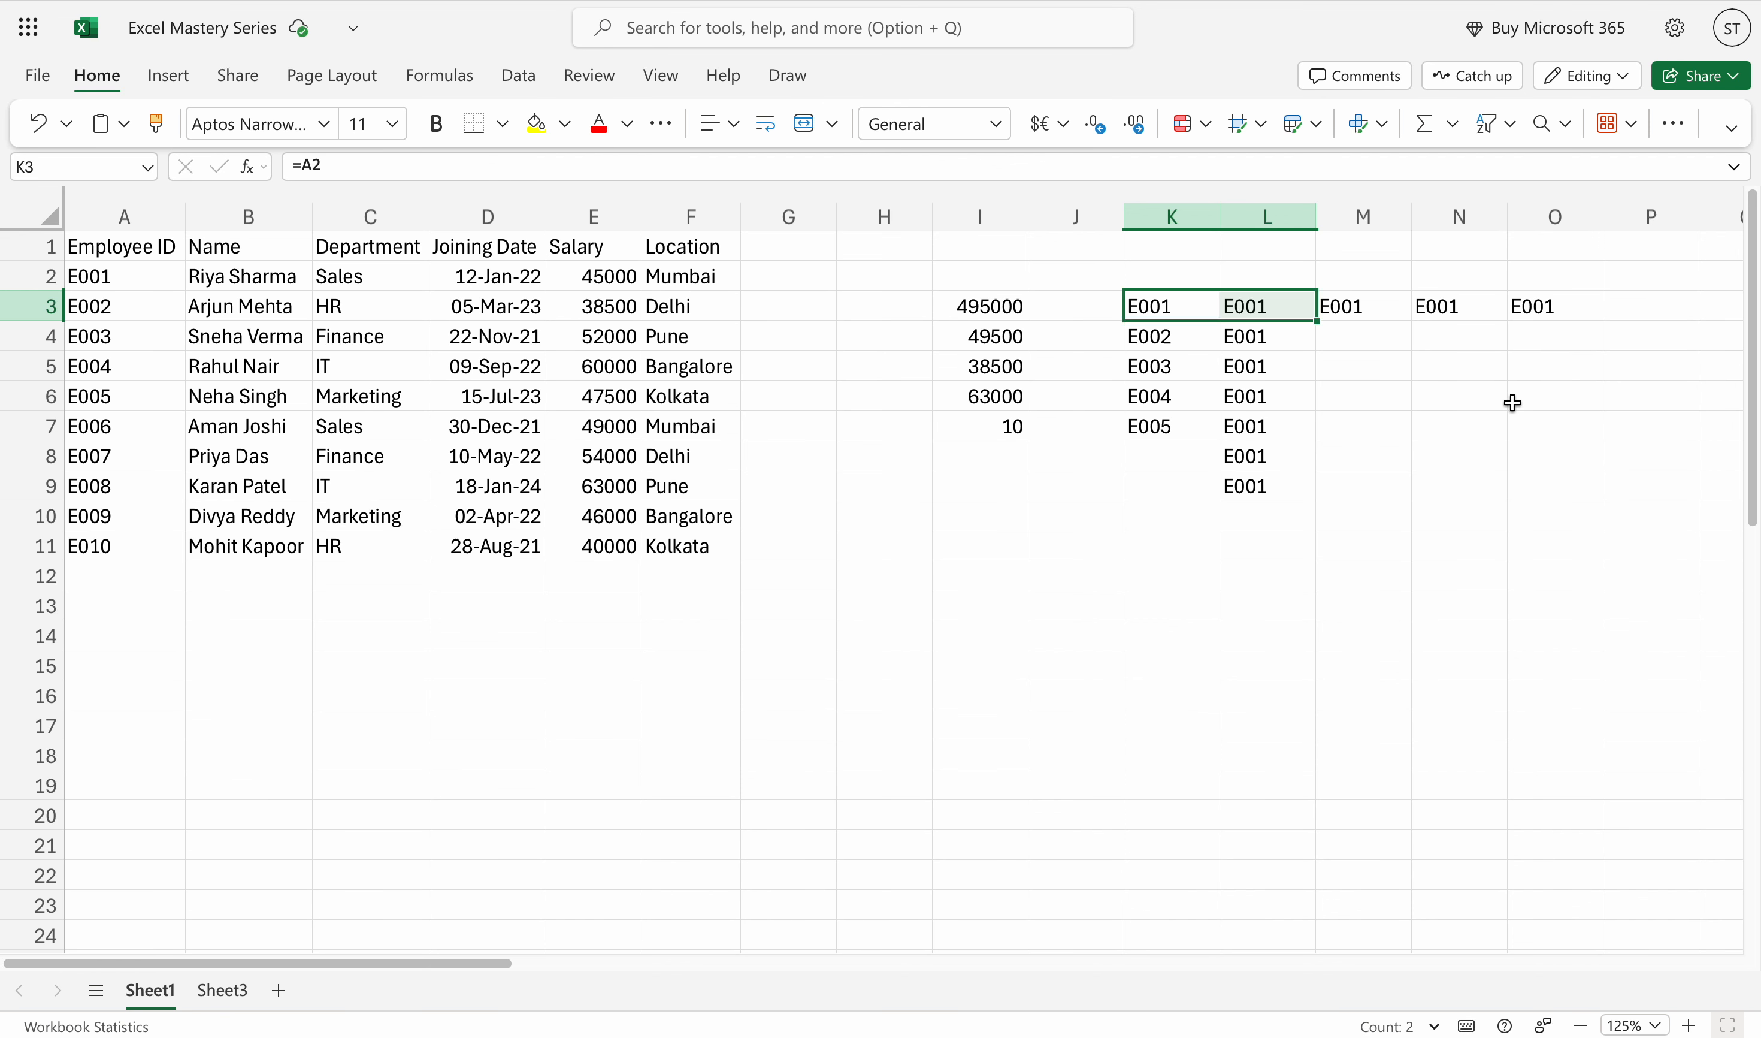
{"action": "left_click", "coordinate": [1361, 318]}
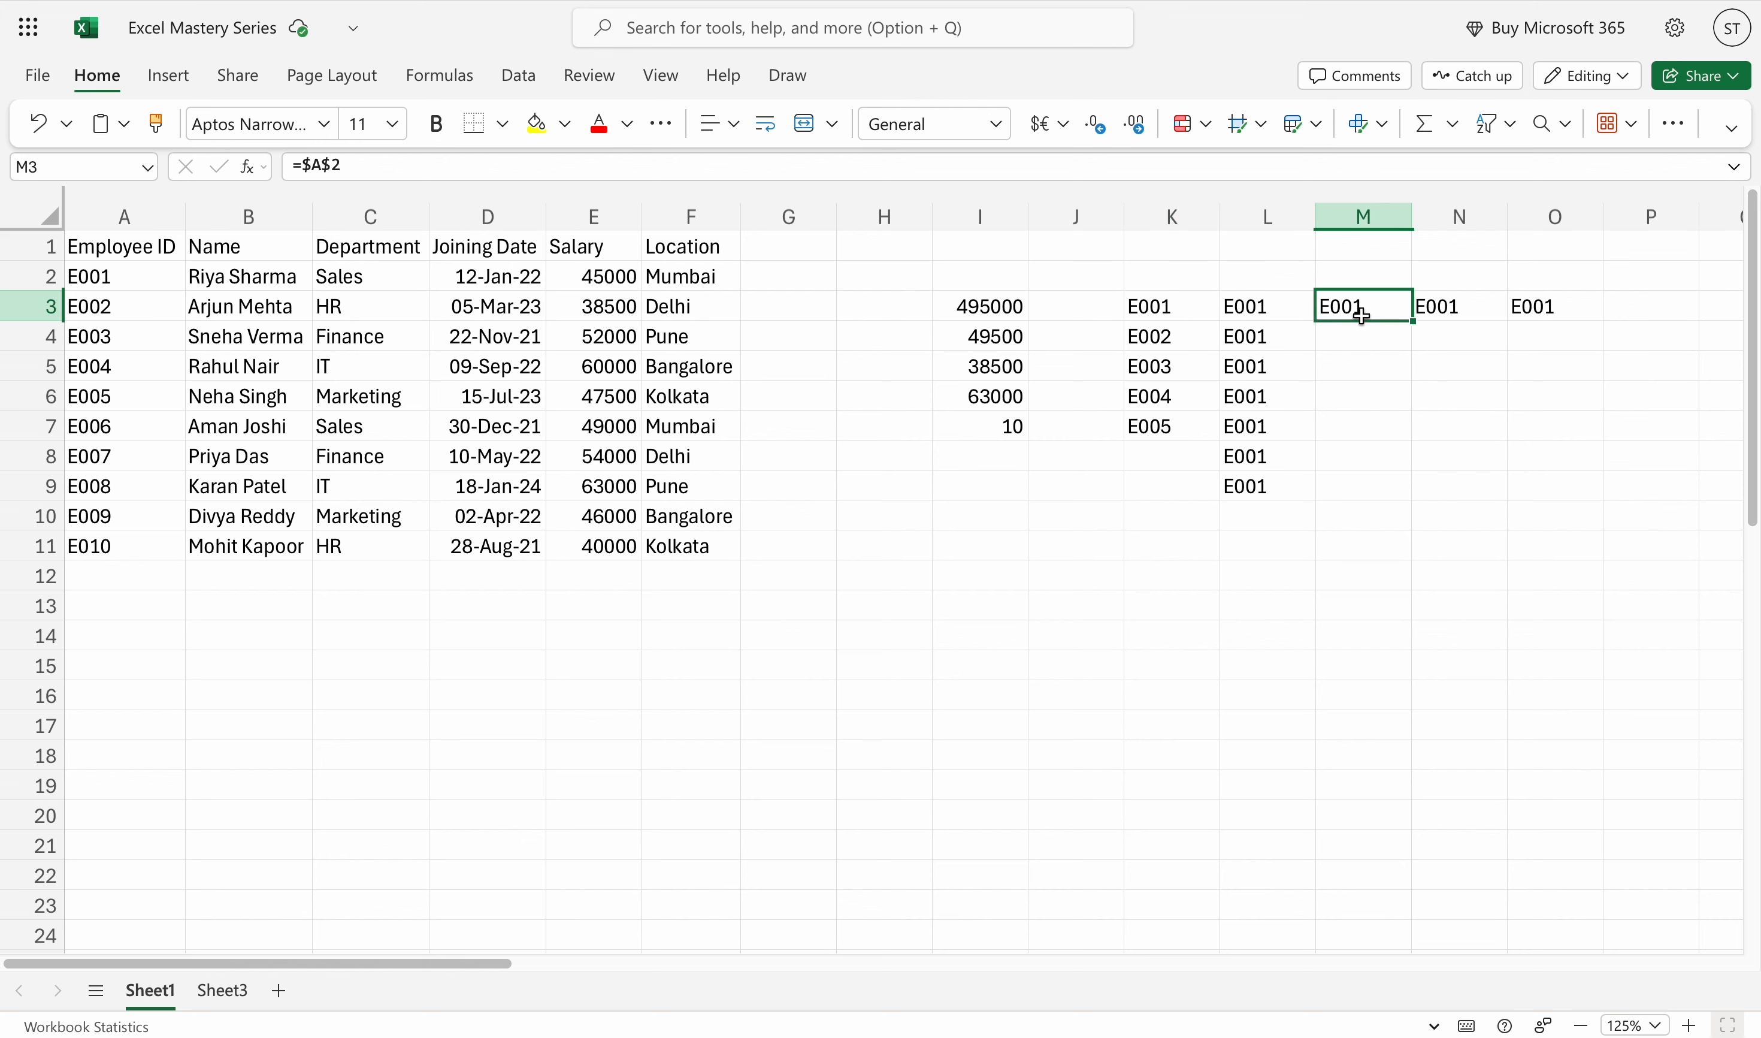
Change the reference in cell M3 to the row-locked =A$2 and fill it down through M9
{"action": "left_click", "coordinate": [312, 166]}
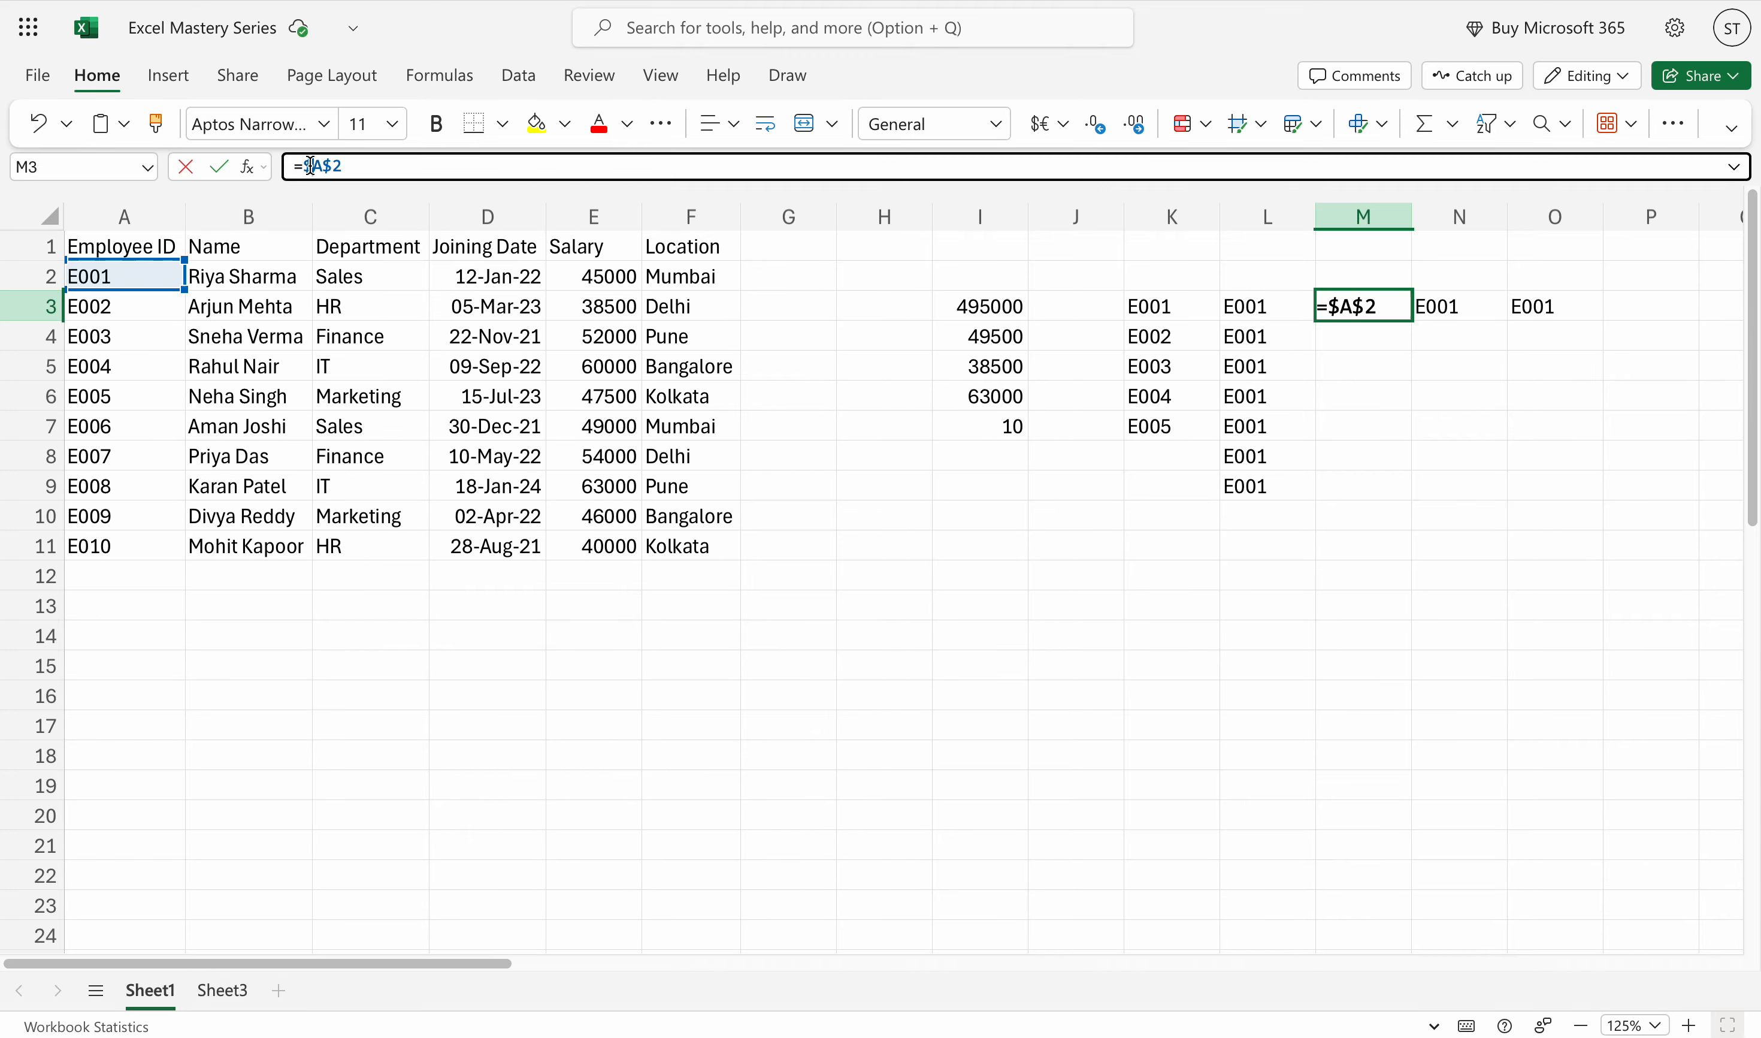
{"action": "key", "text": "BackSpace"}
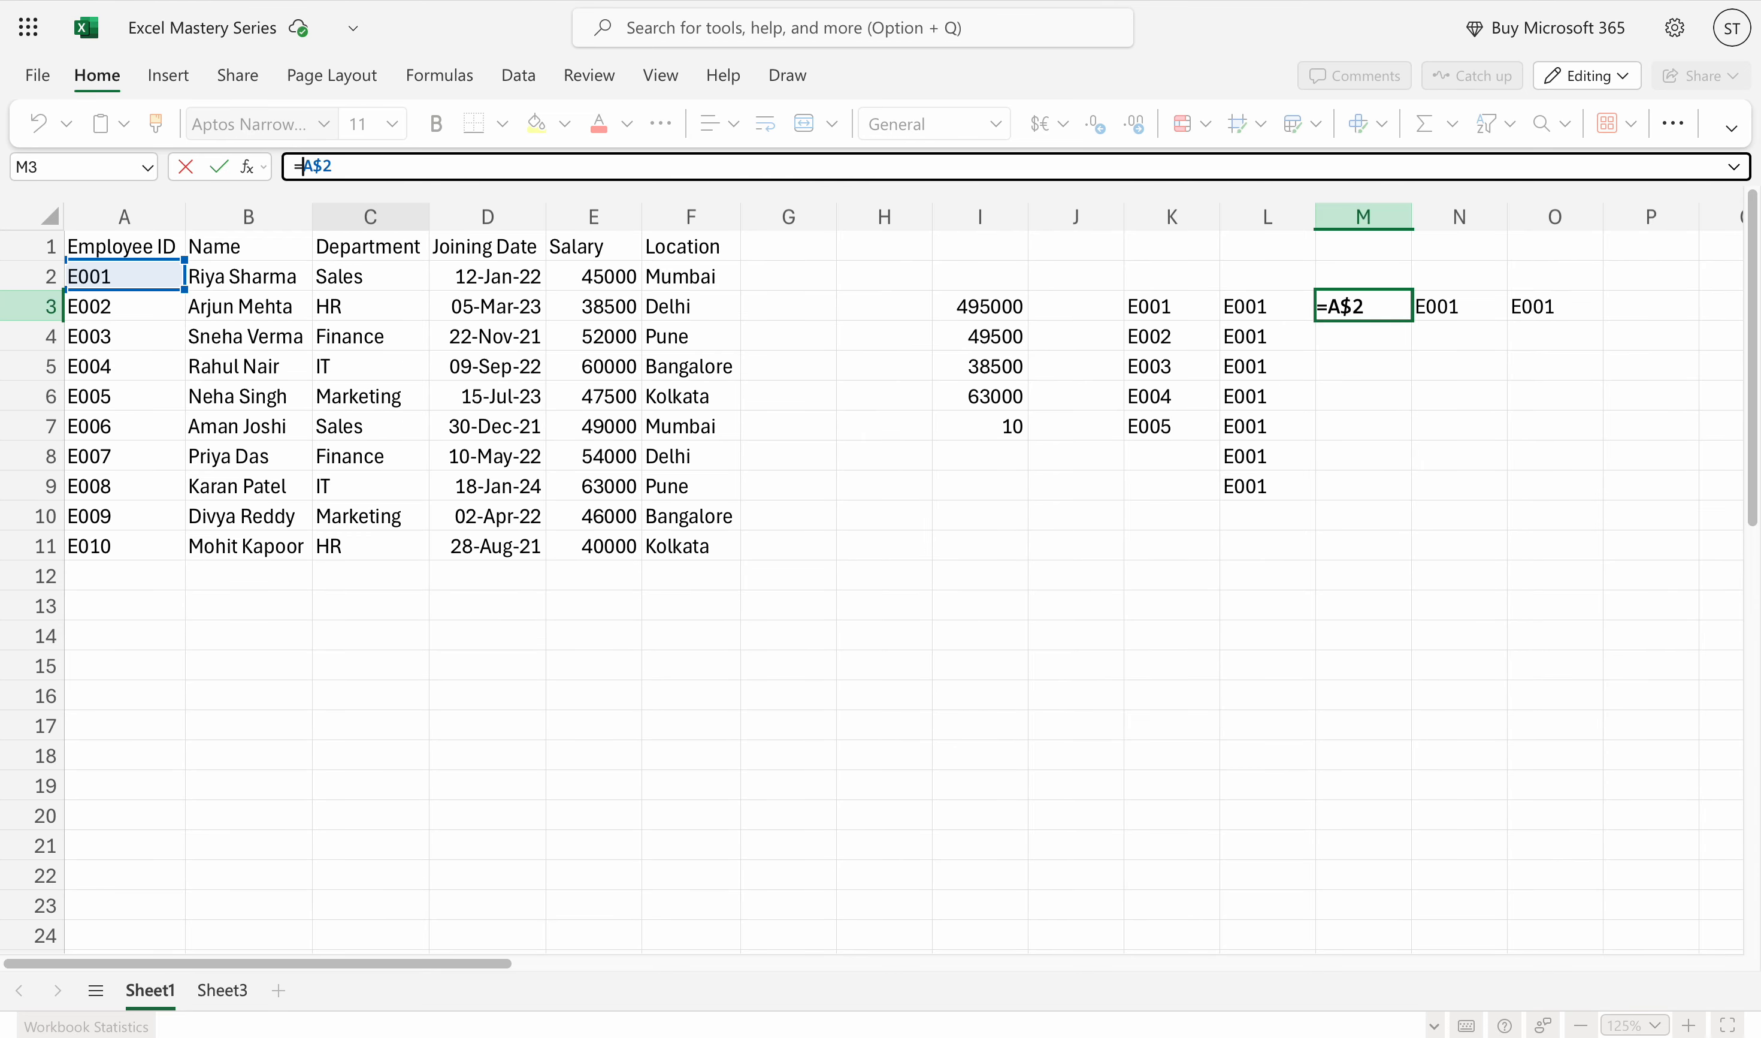
{"action": "key", "text": "Return"}
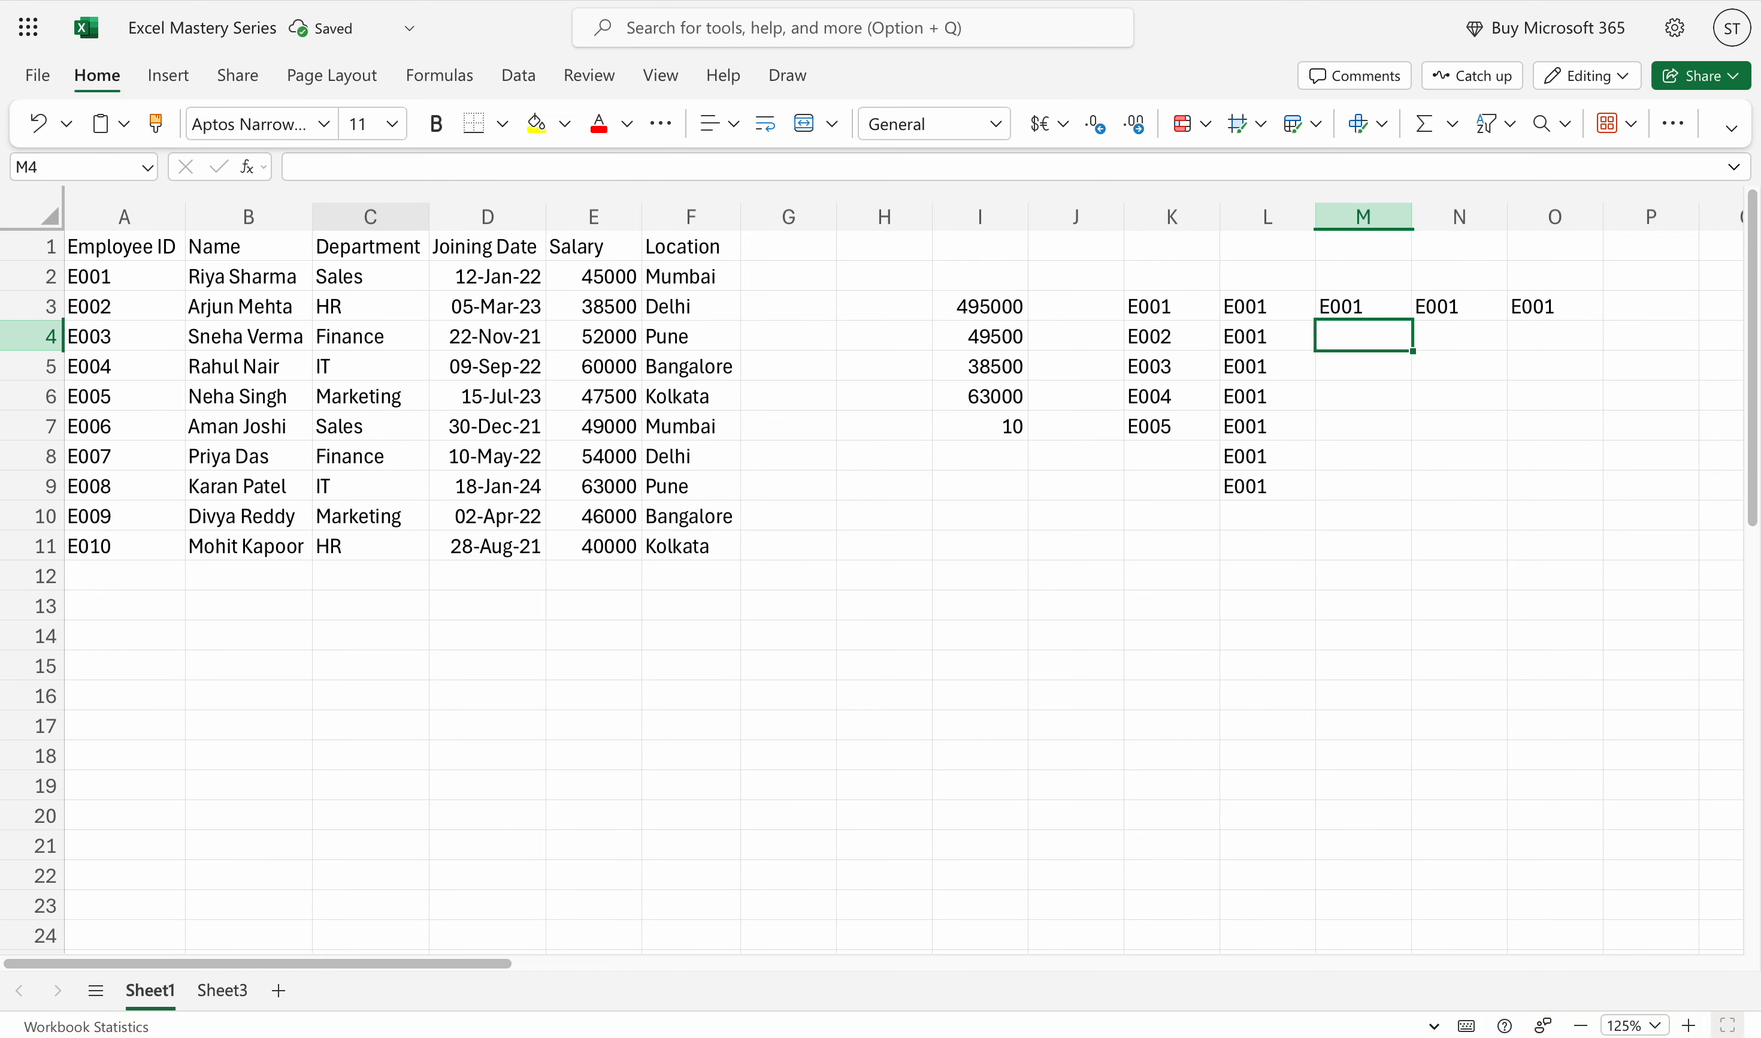
{"action": "left_click", "coordinate": [1379, 293]}
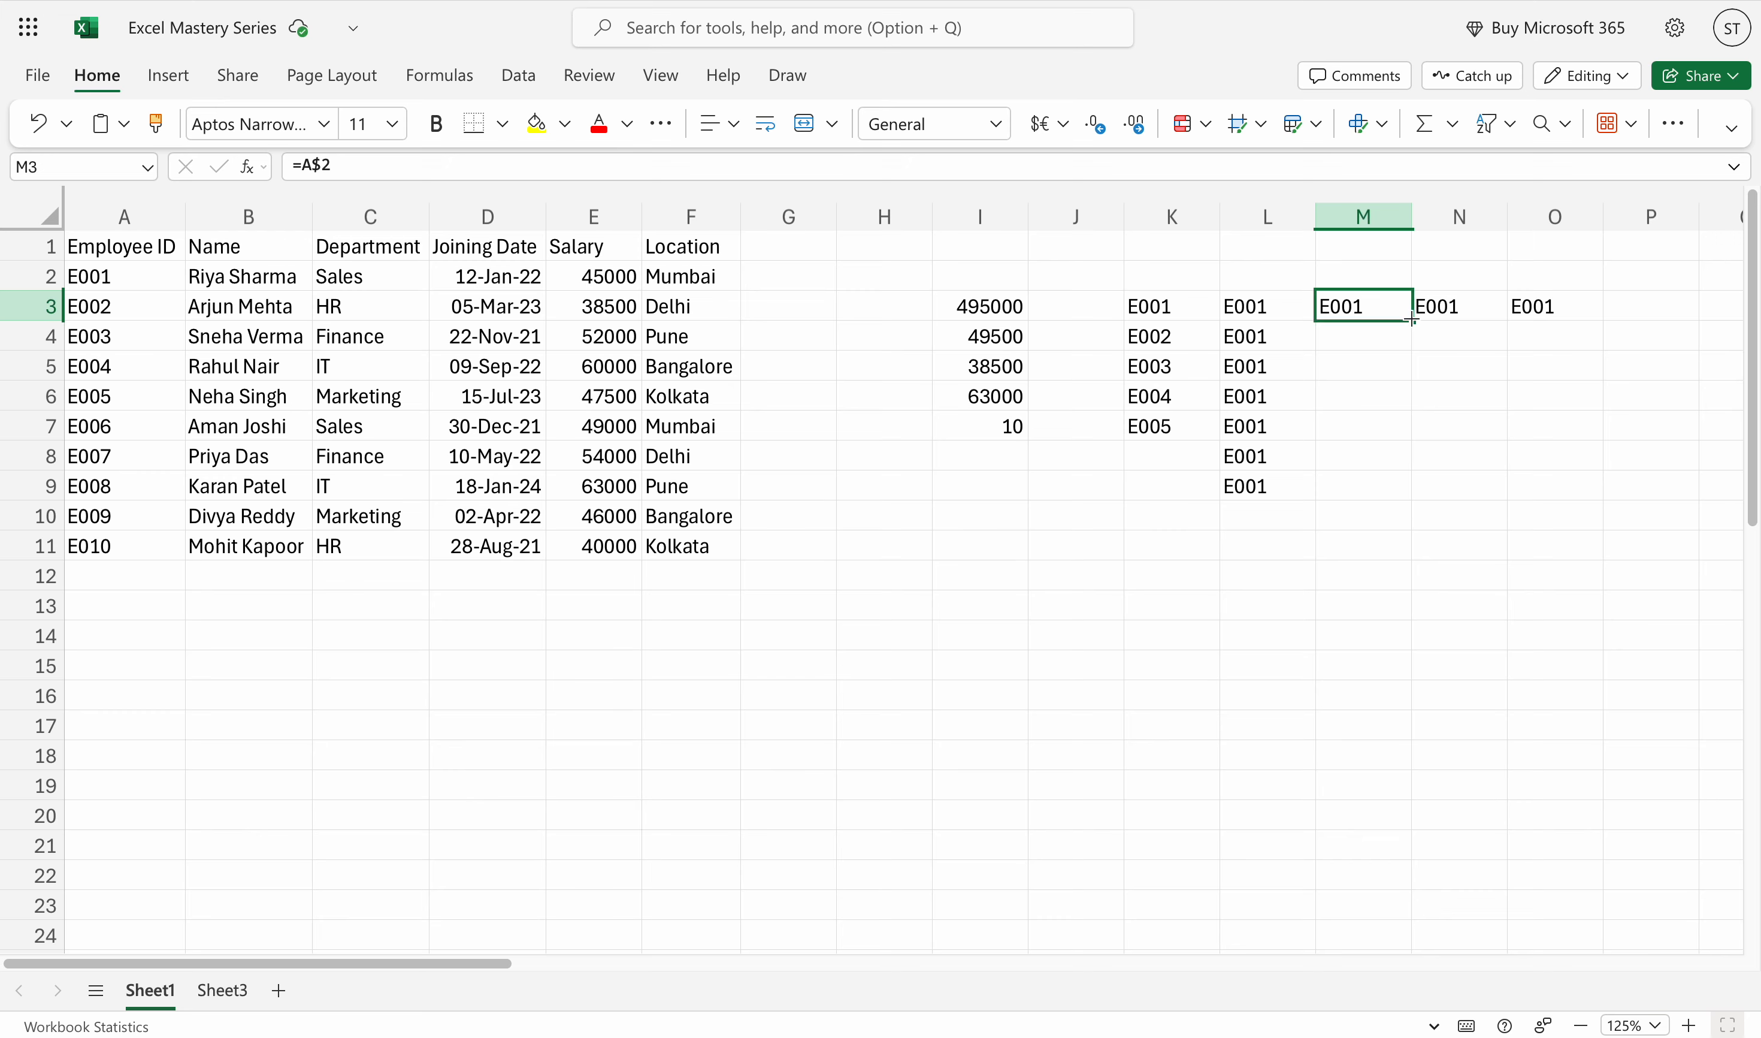
{"action": "left_click_drag", "start_coordinate": [1412, 320], "coordinate": [1392, 447]}
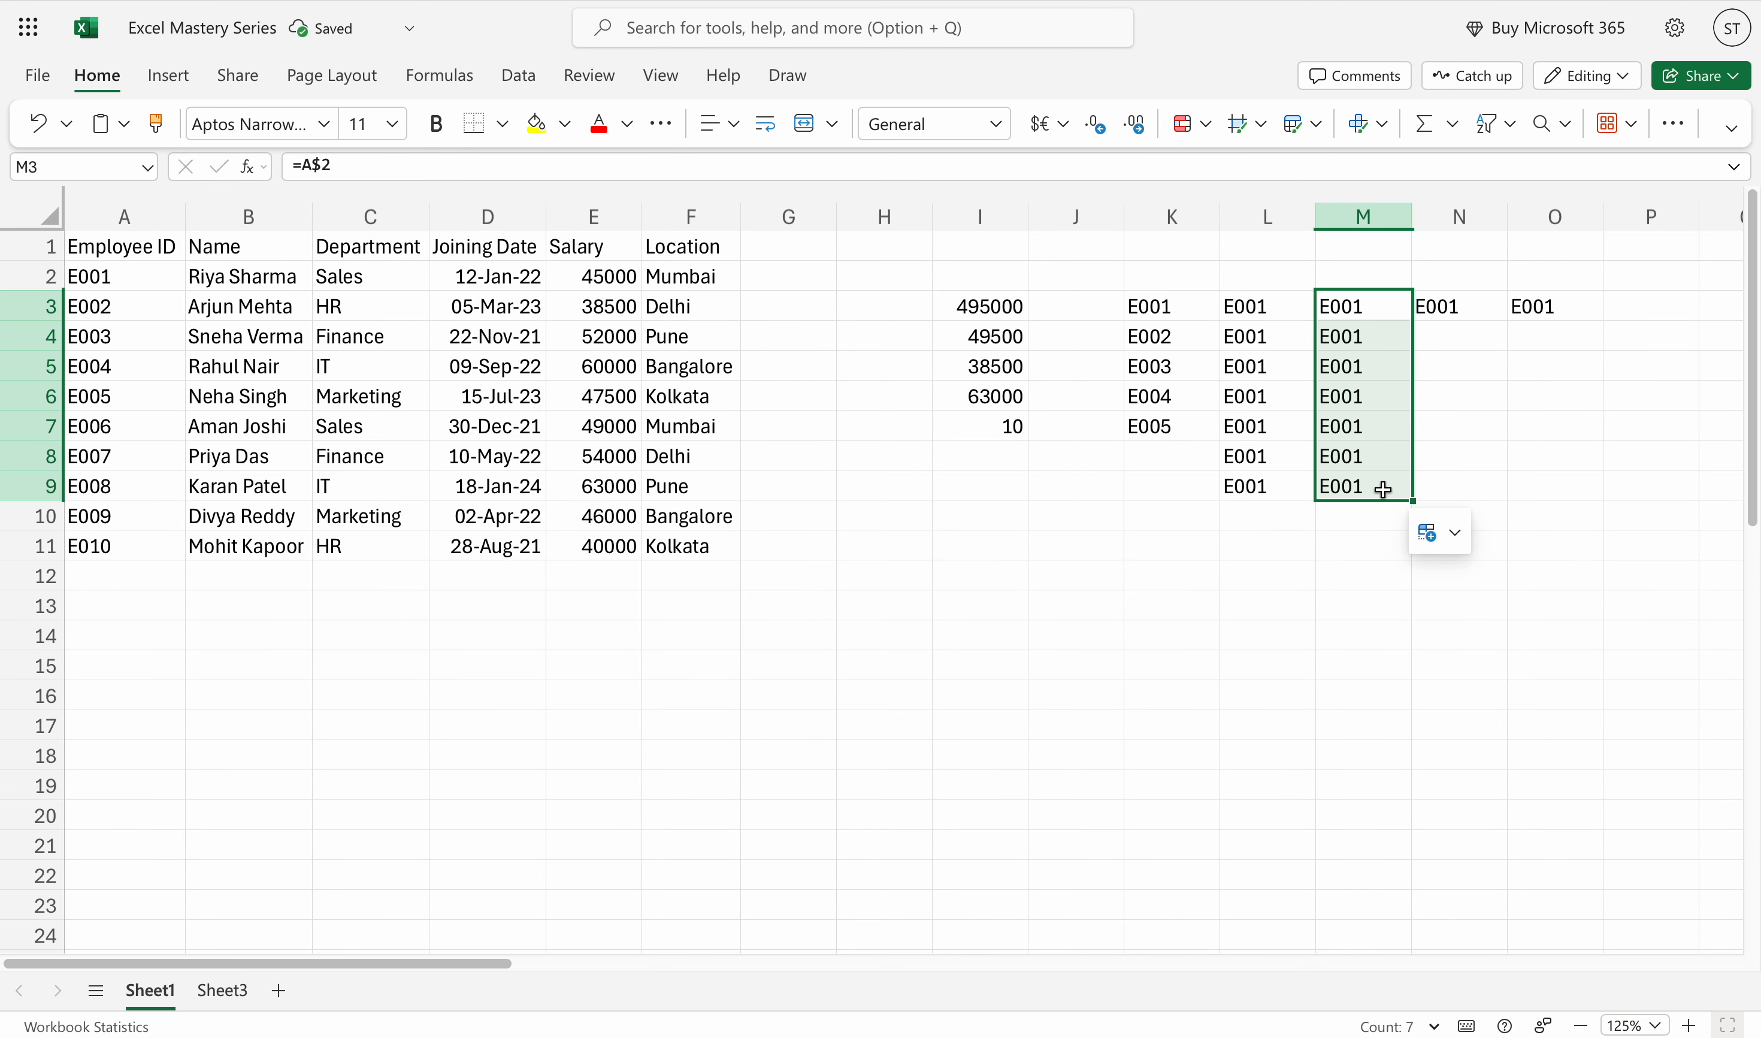
Fill the row-locked reference in M3 across through P3 and check the formulas in N3, O3 and P3
{"action": "left_click", "coordinate": [1381, 301]}
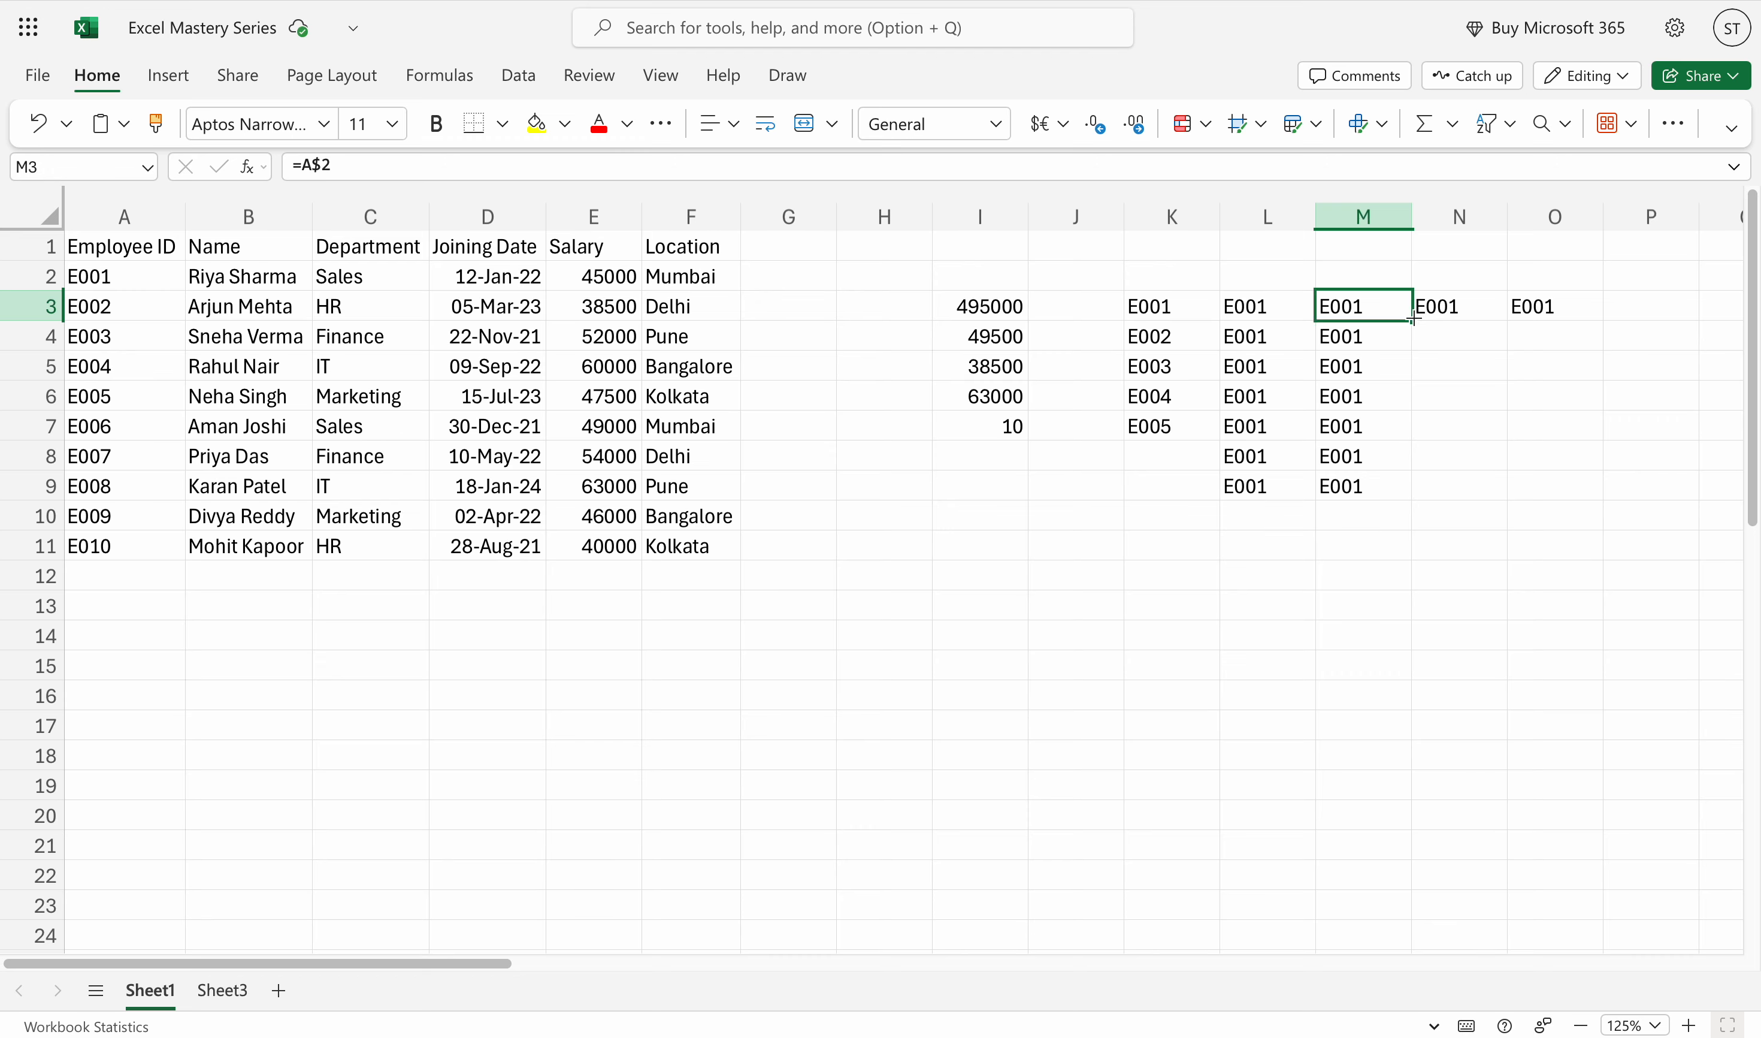
{"action": "left_click_drag", "start_coordinate": [1414, 320], "coordinate": [1608, 313]}
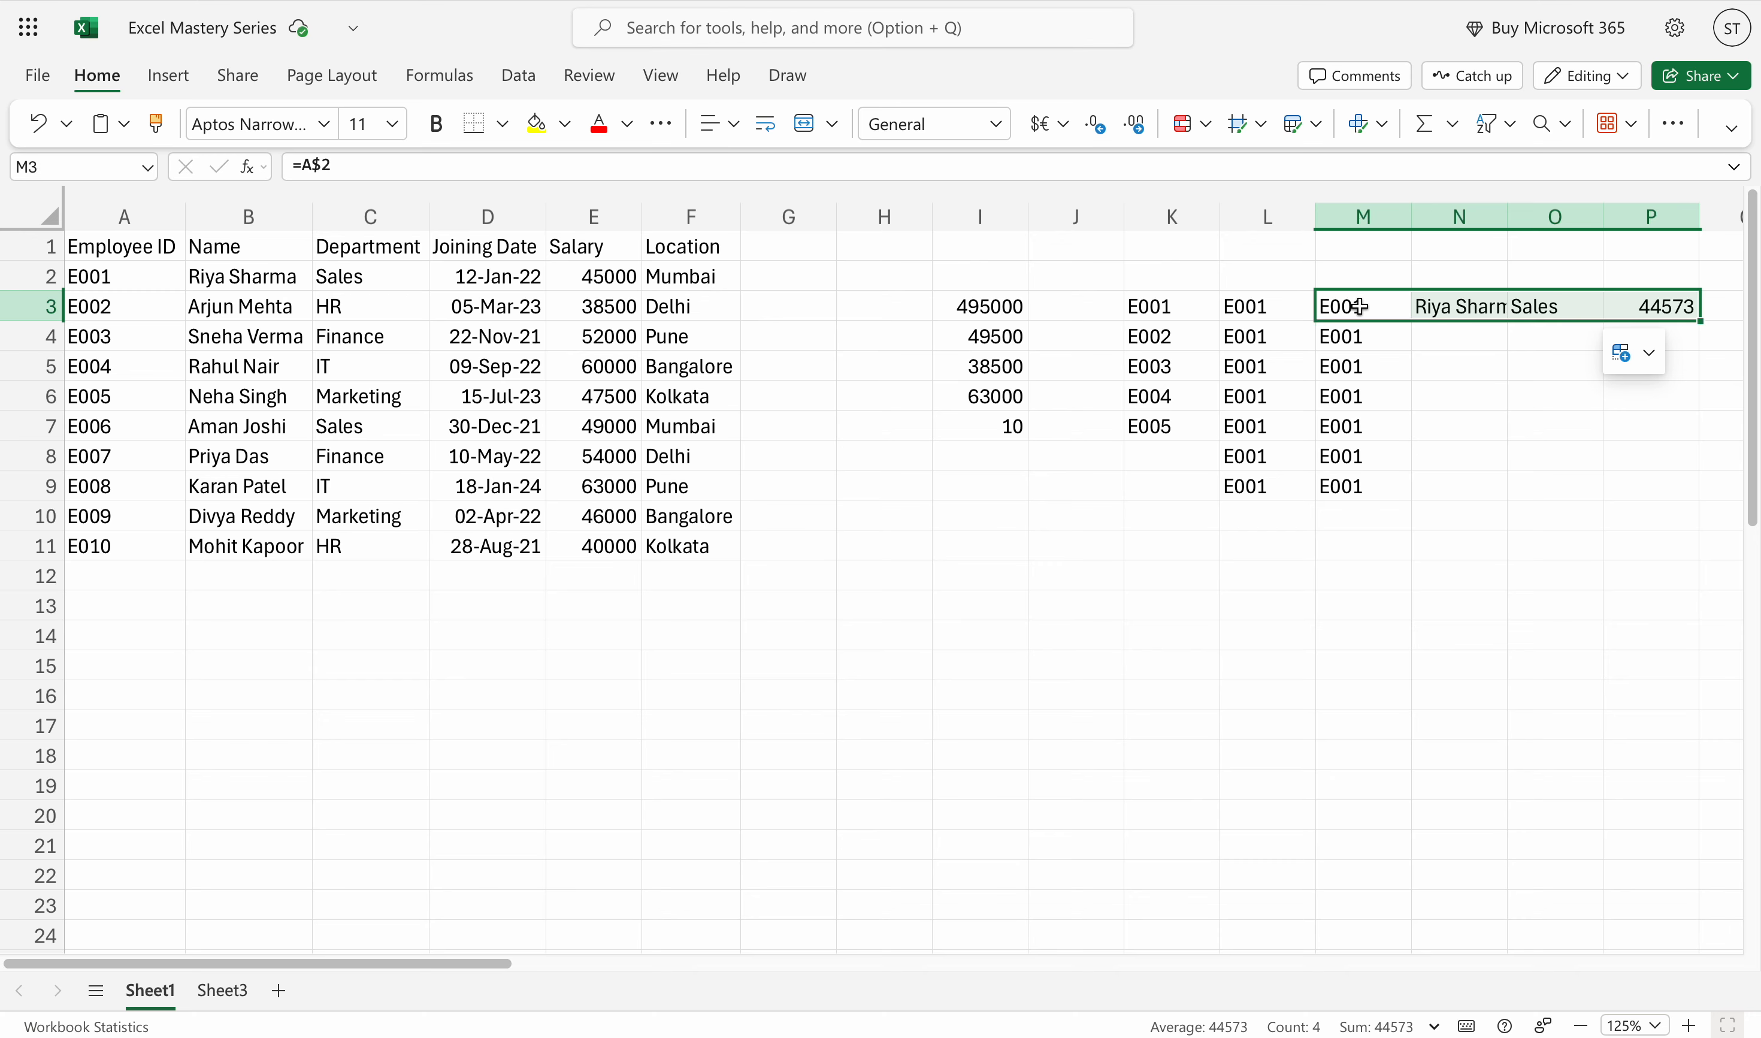
{"action": "left_click", "coordinate": [1439, 315]}
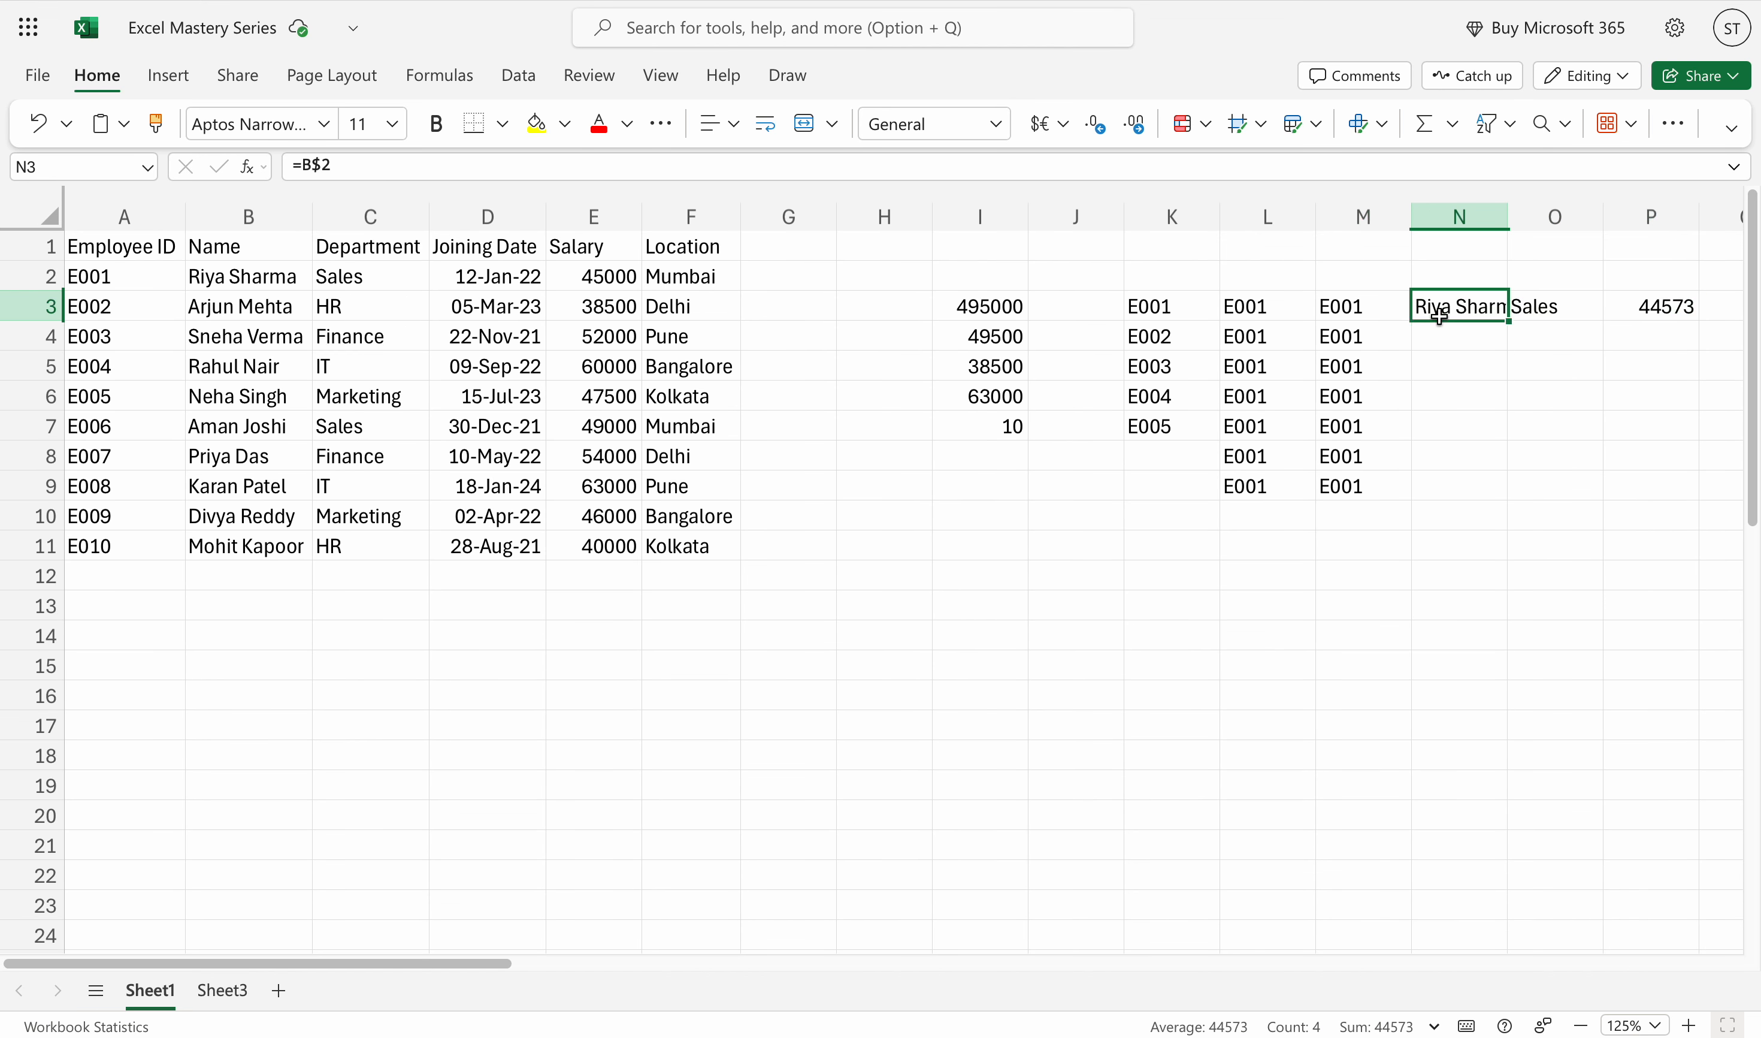
{"action": "left_click", "coordinate": [1554, 307]}
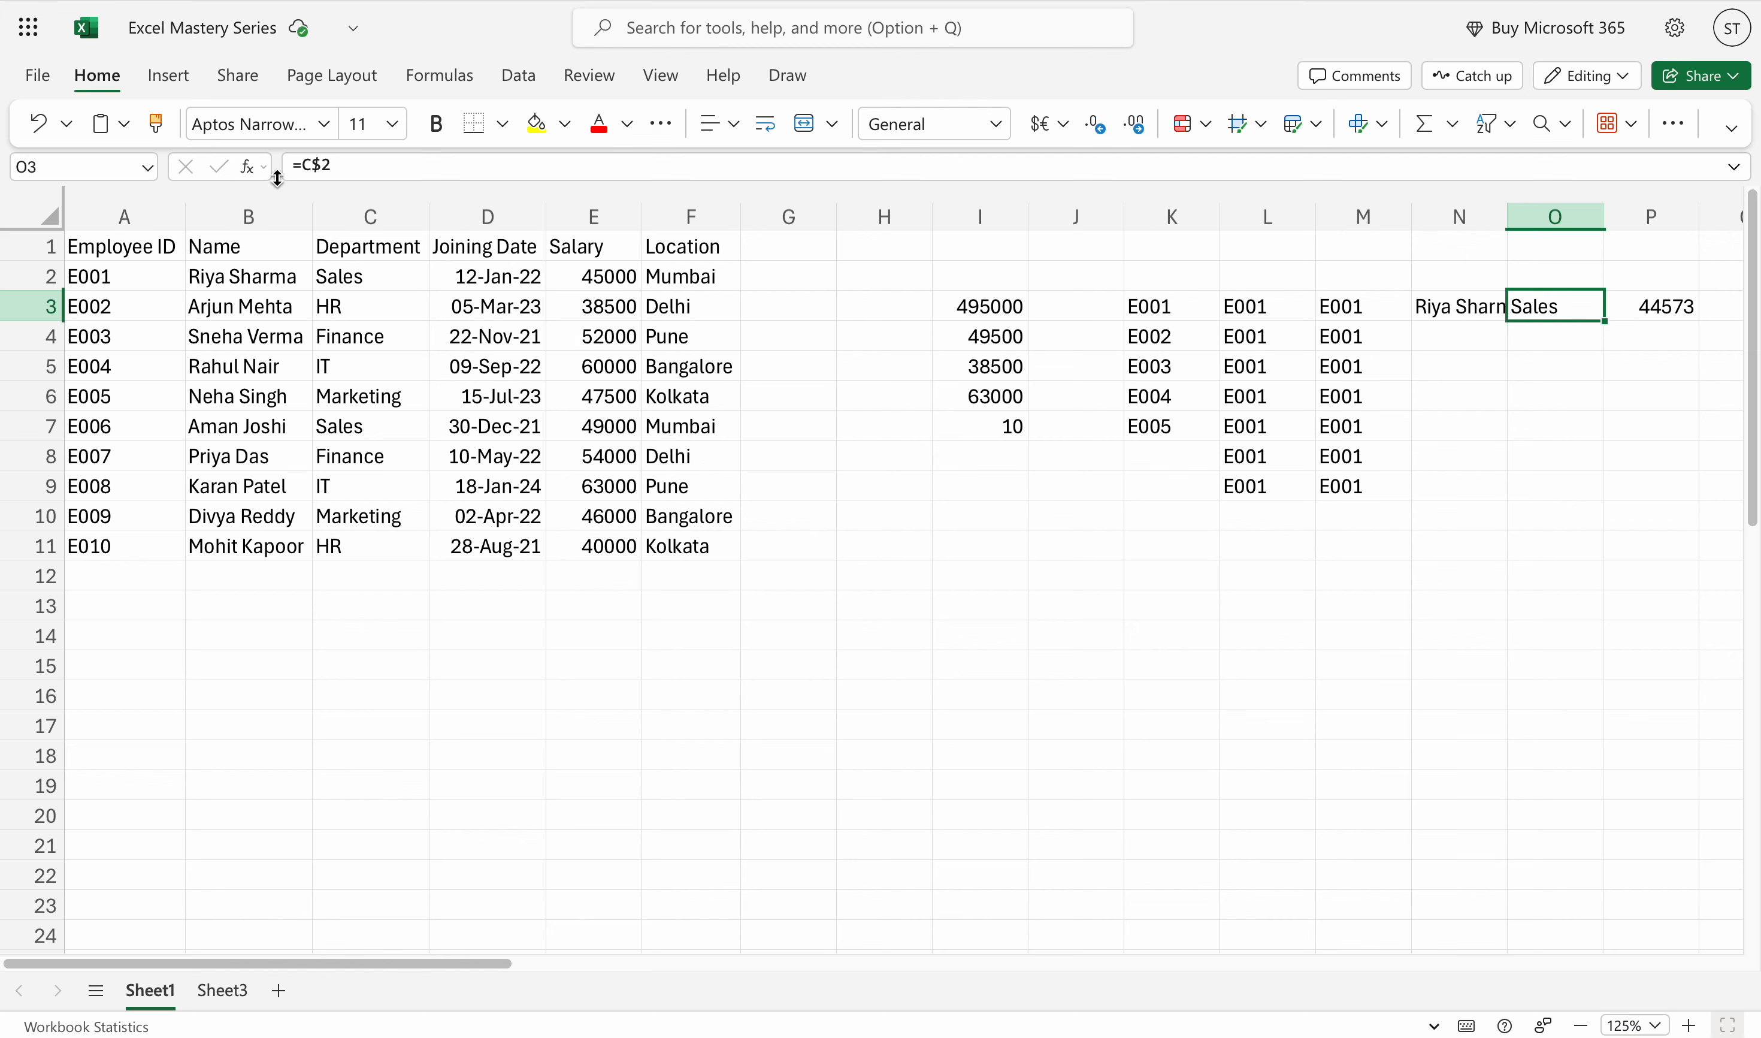
{"action": "left_click", "coordinate": [1694, 307]}
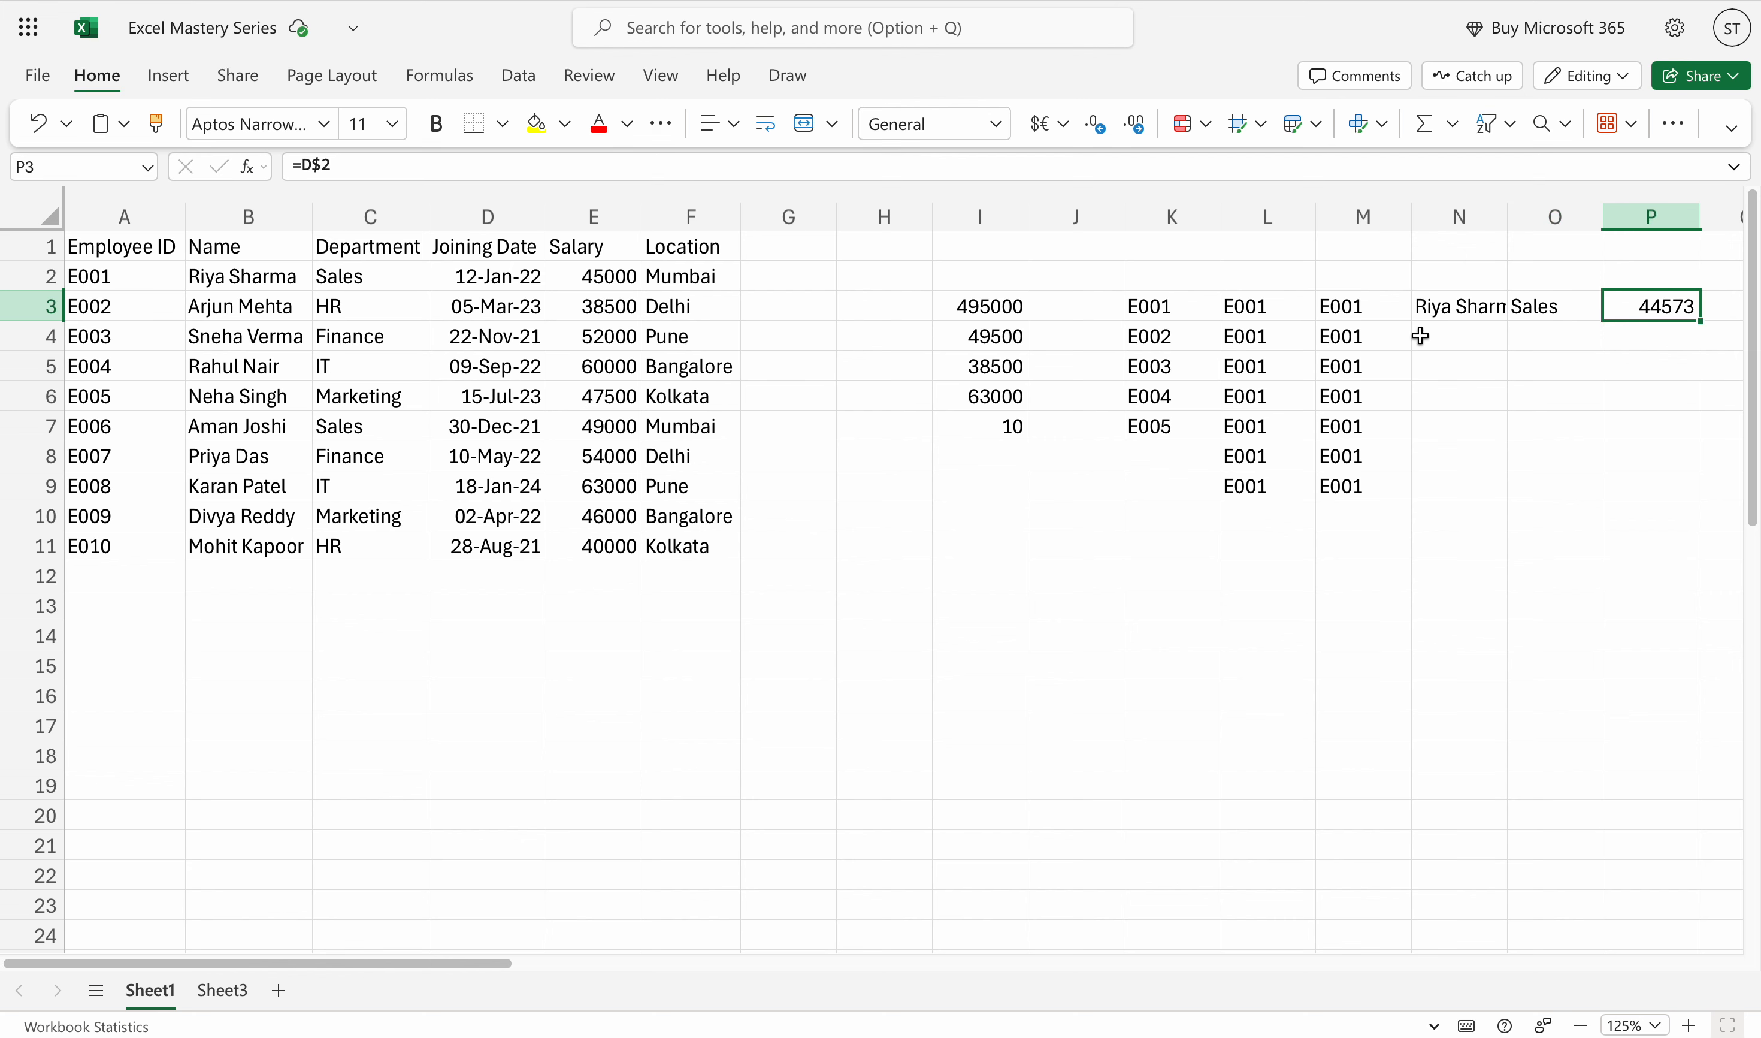
Change the formula in cell M4 to the column-locked reference =$A2
{"action": "left_click", "coordinate": [1347, 339]}
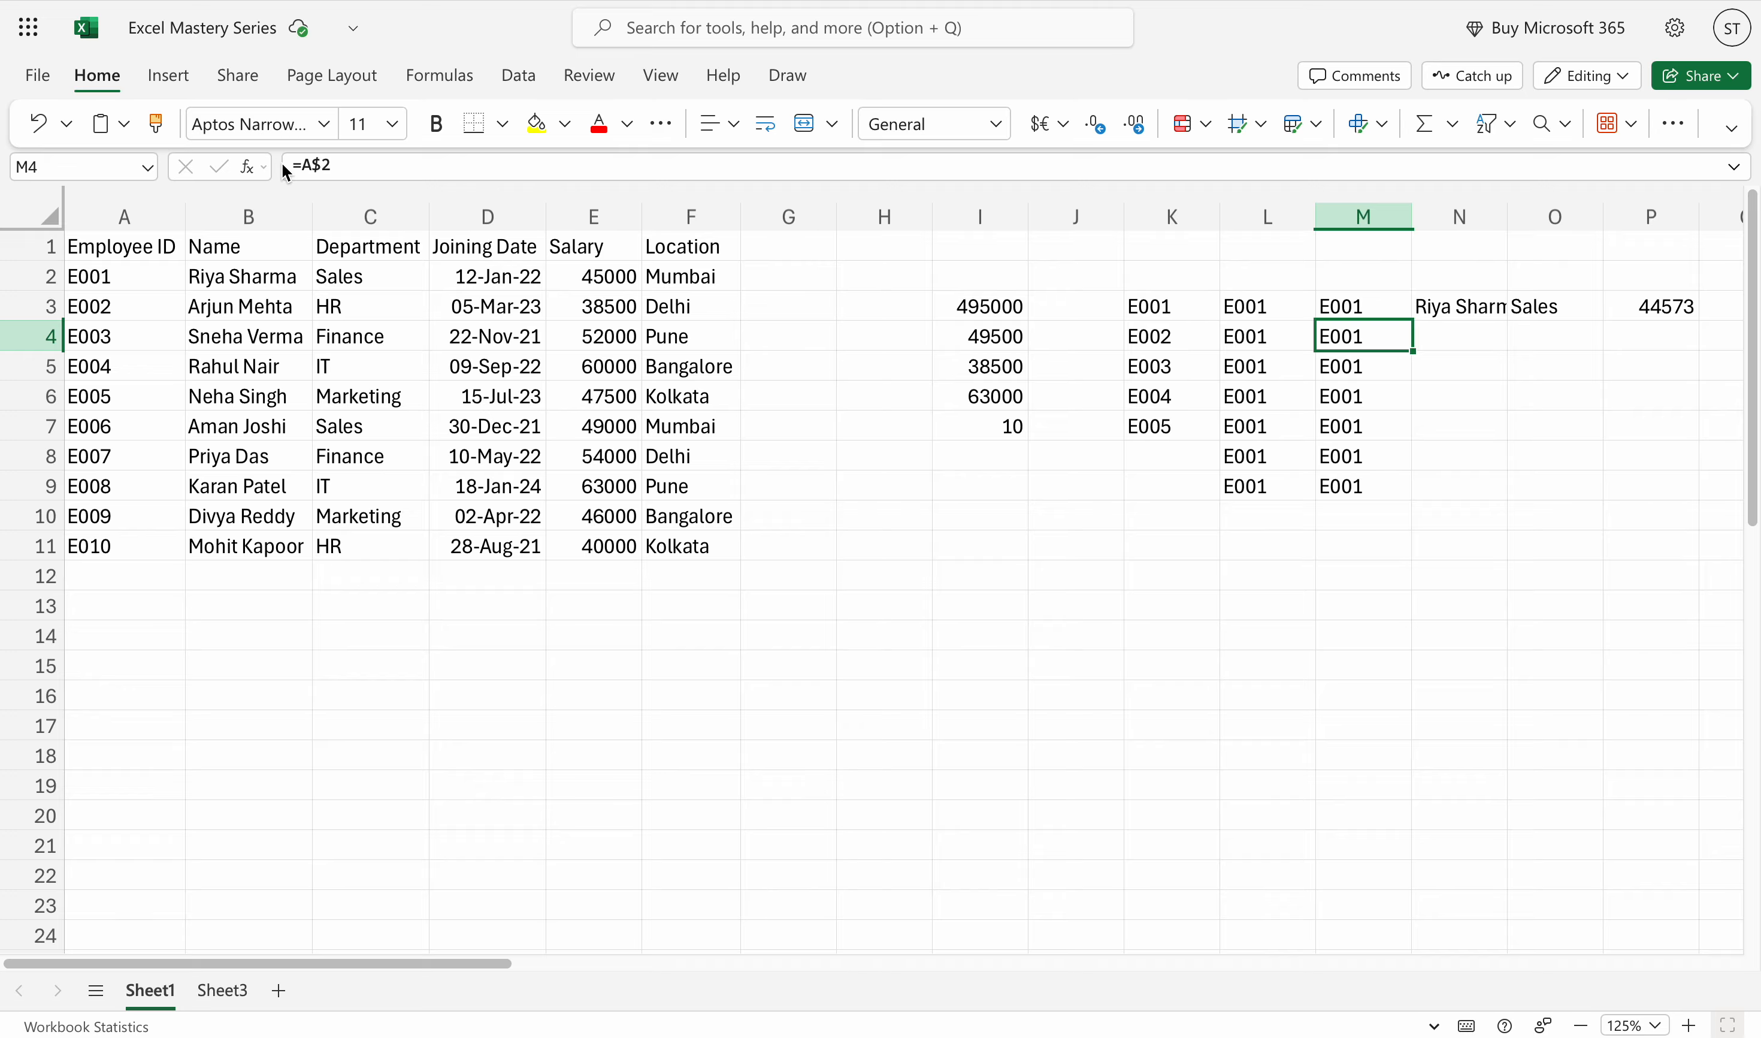
{"action": "left_click", "coordinate": [302, 166]}
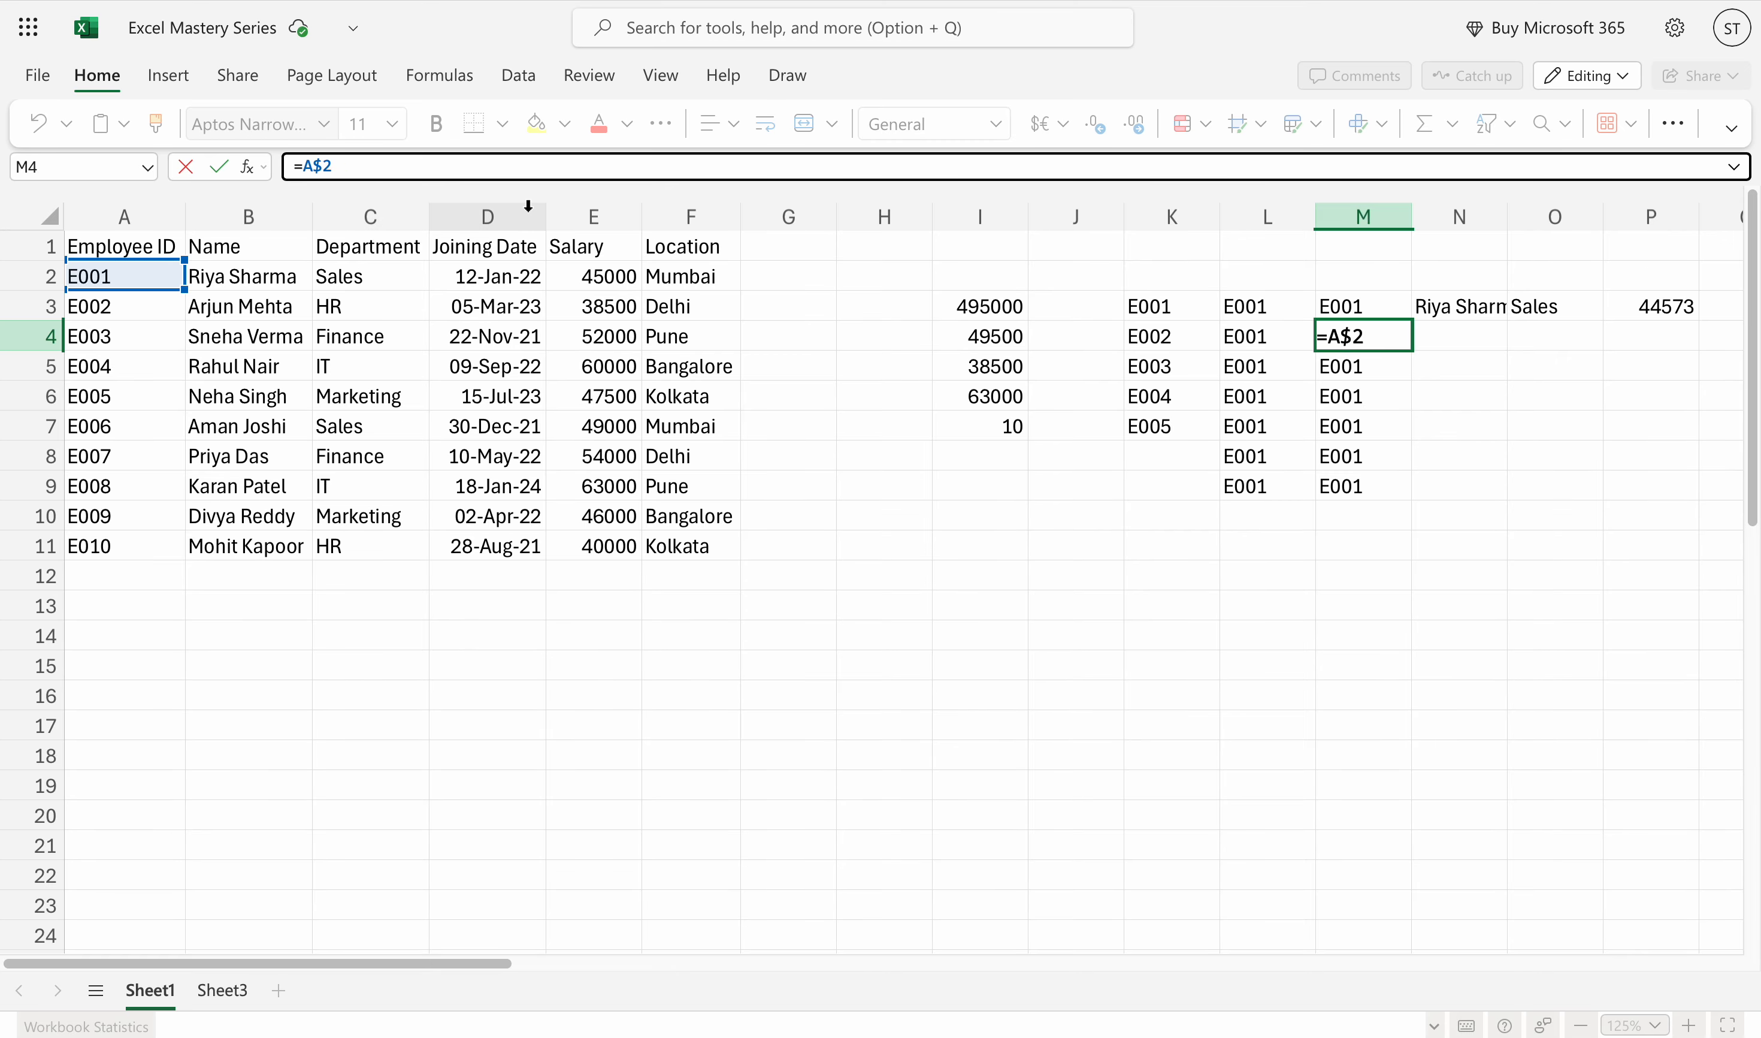
{"action": "type", "text": "$"}
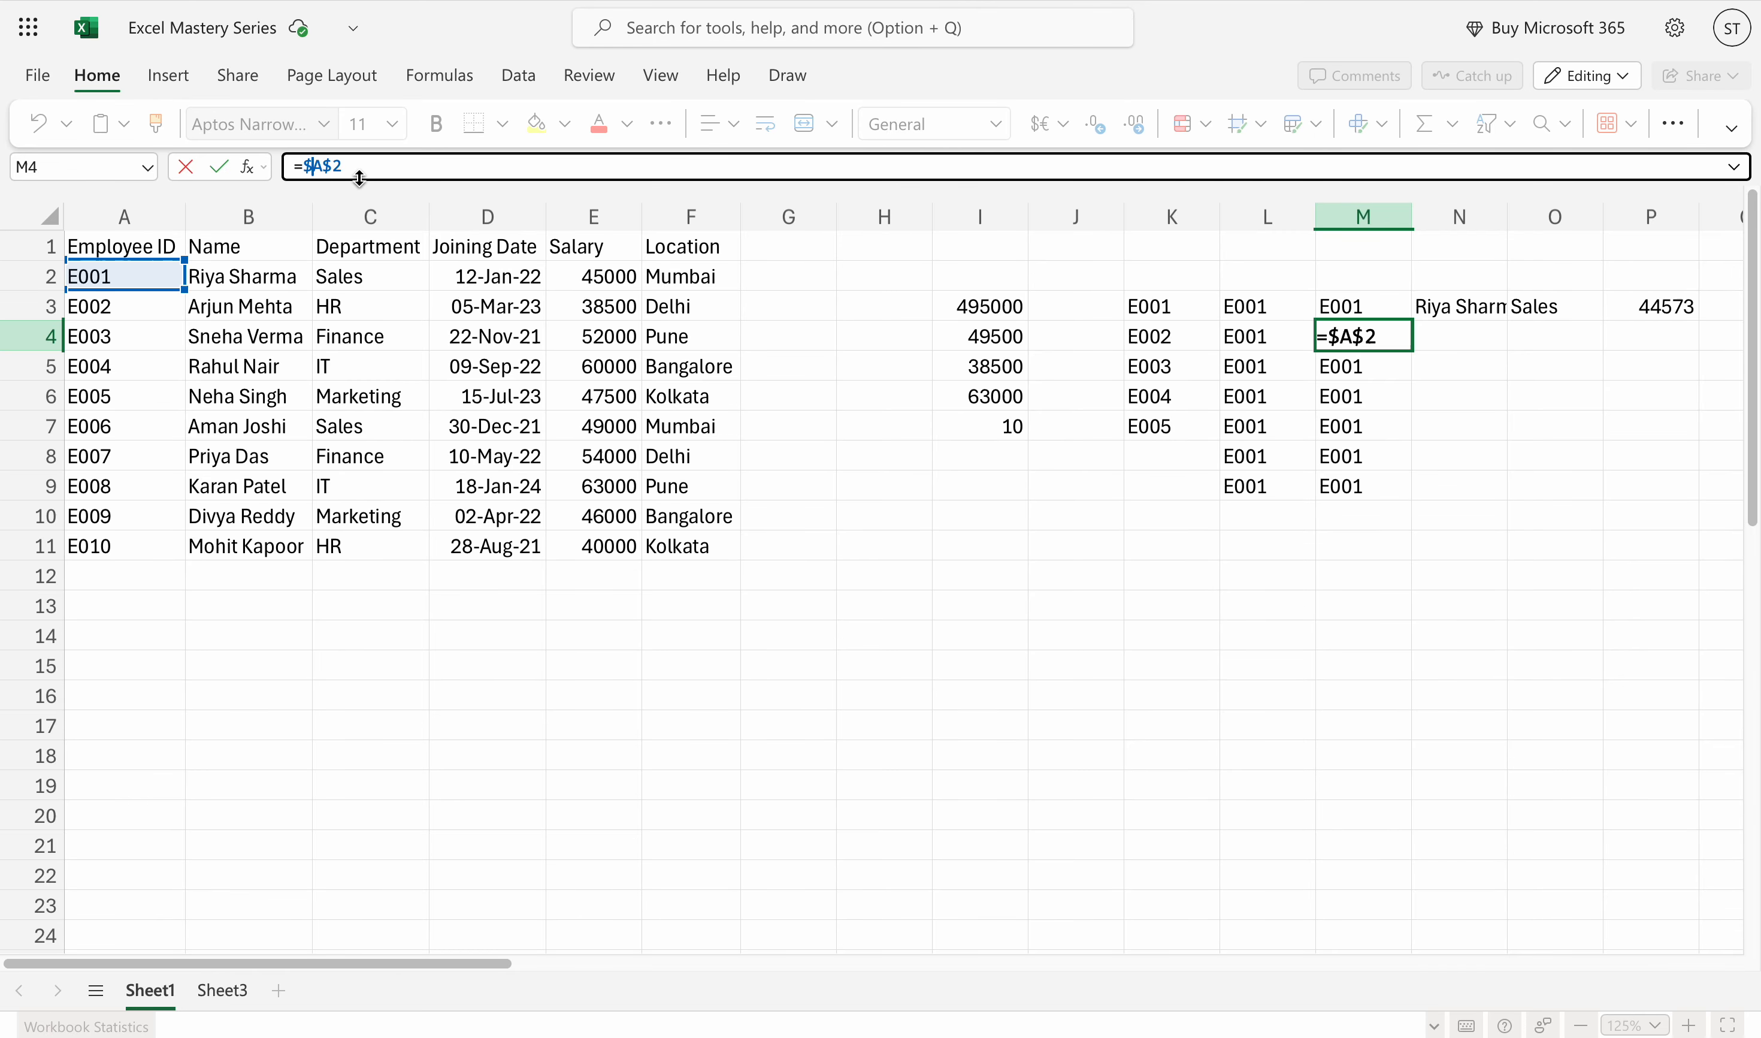
{"action": "left_click", "coordinate": [323, 166]}
{"action": "key", "text": "BackSpace"}
{"action": "key", "text": "Return"}
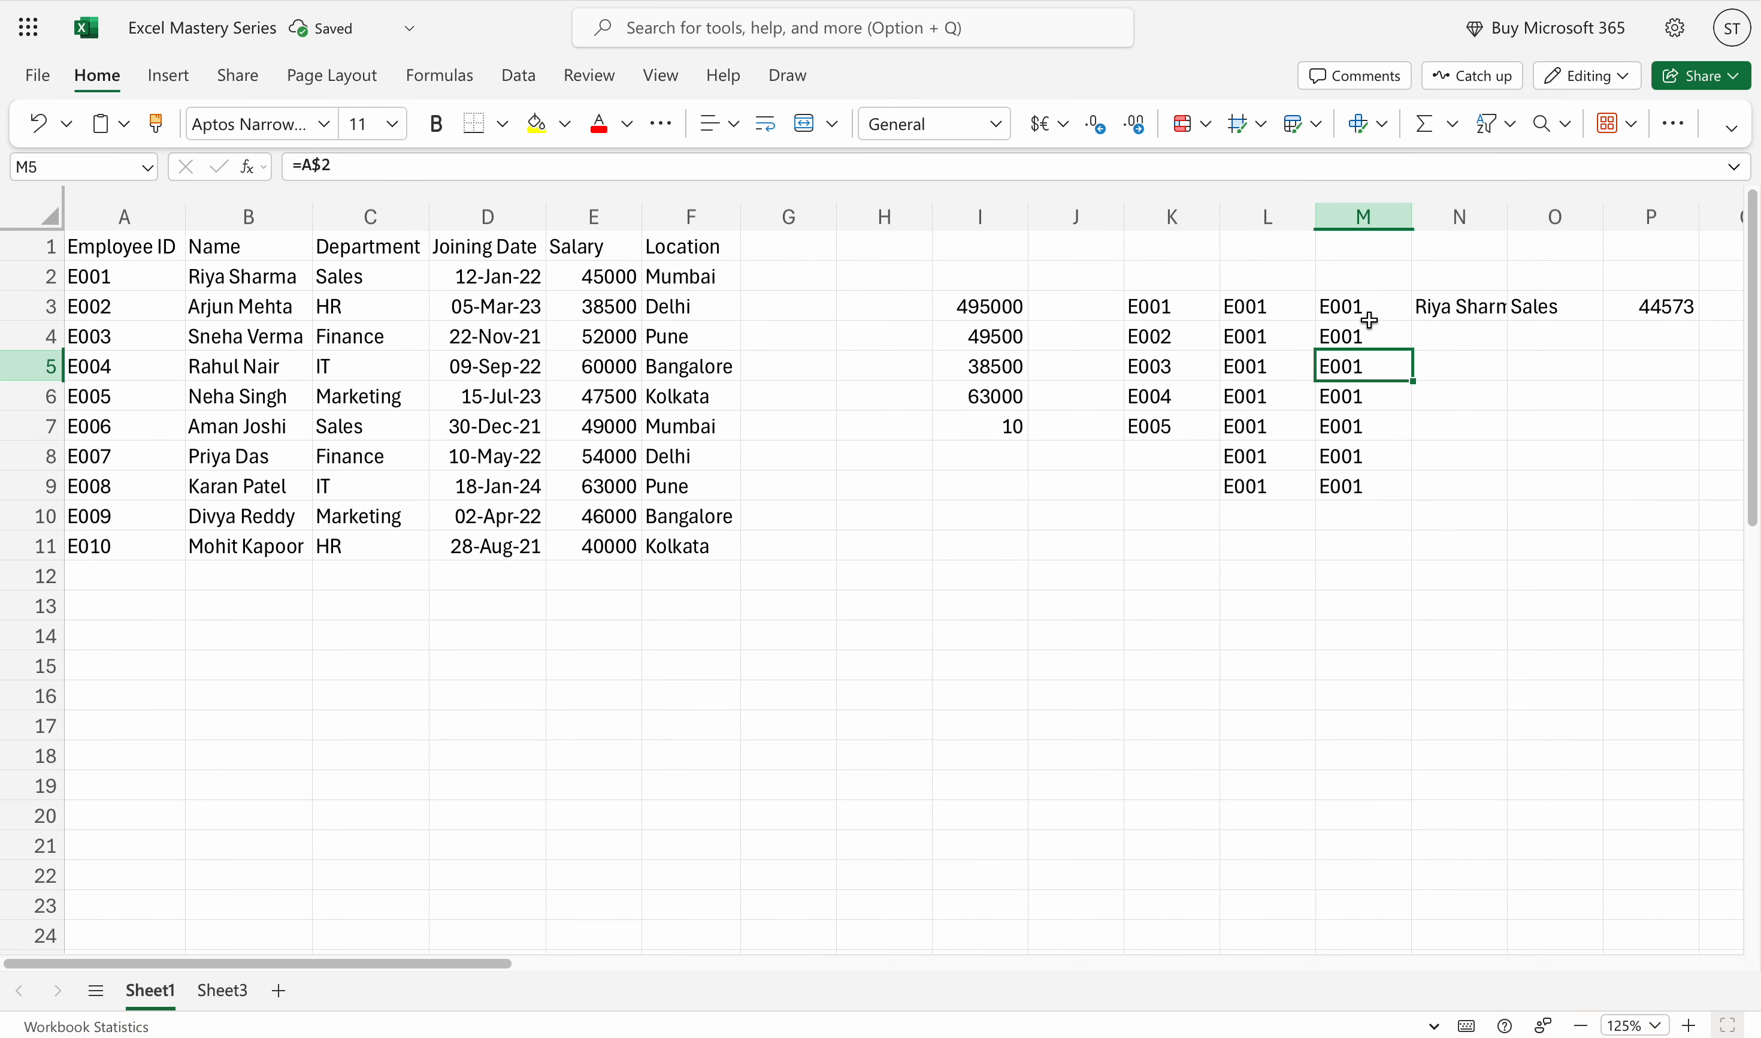
Fill the column-locked reference in M4 down through M10 and check the formulas in M4, M5 and M6
{"action": "left_click", "coordinate": [1375, 338]}
{"action": "left_click_drag", "start_coordinate": [1413, 353], "coordinate": [1397, 517]}
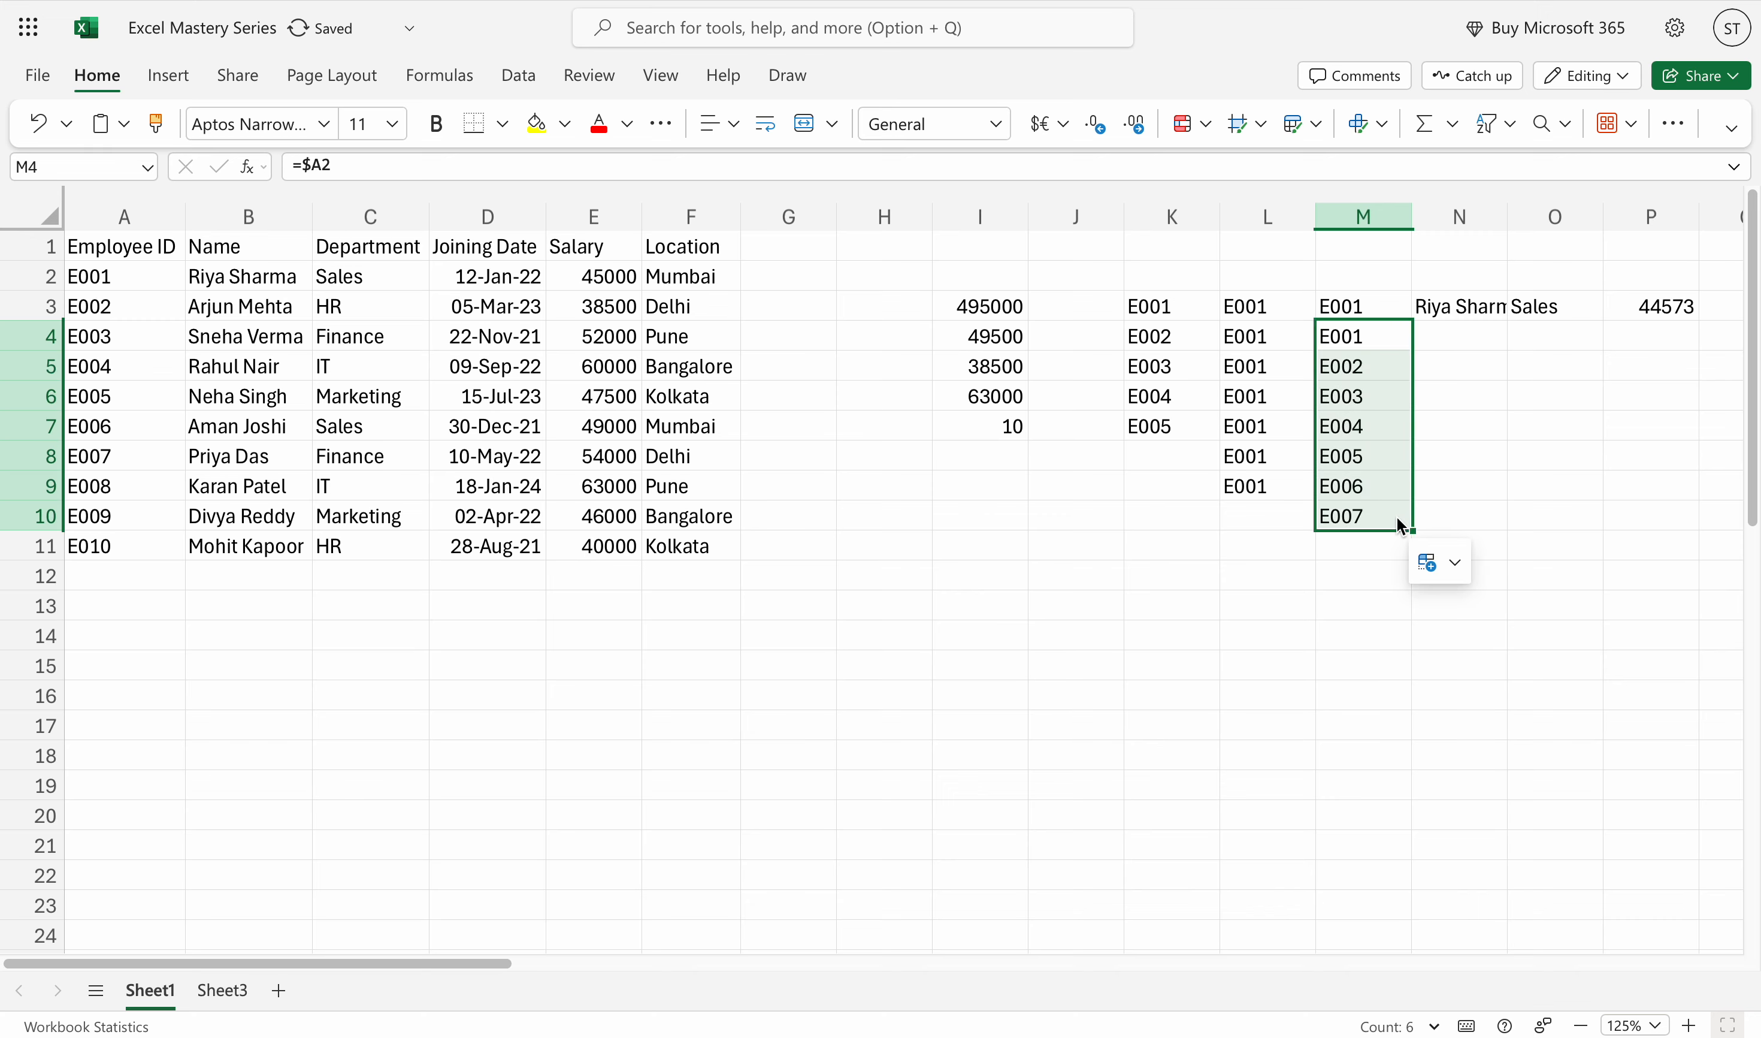
{"action": "left_click", "coordinate": [1370, 332]}
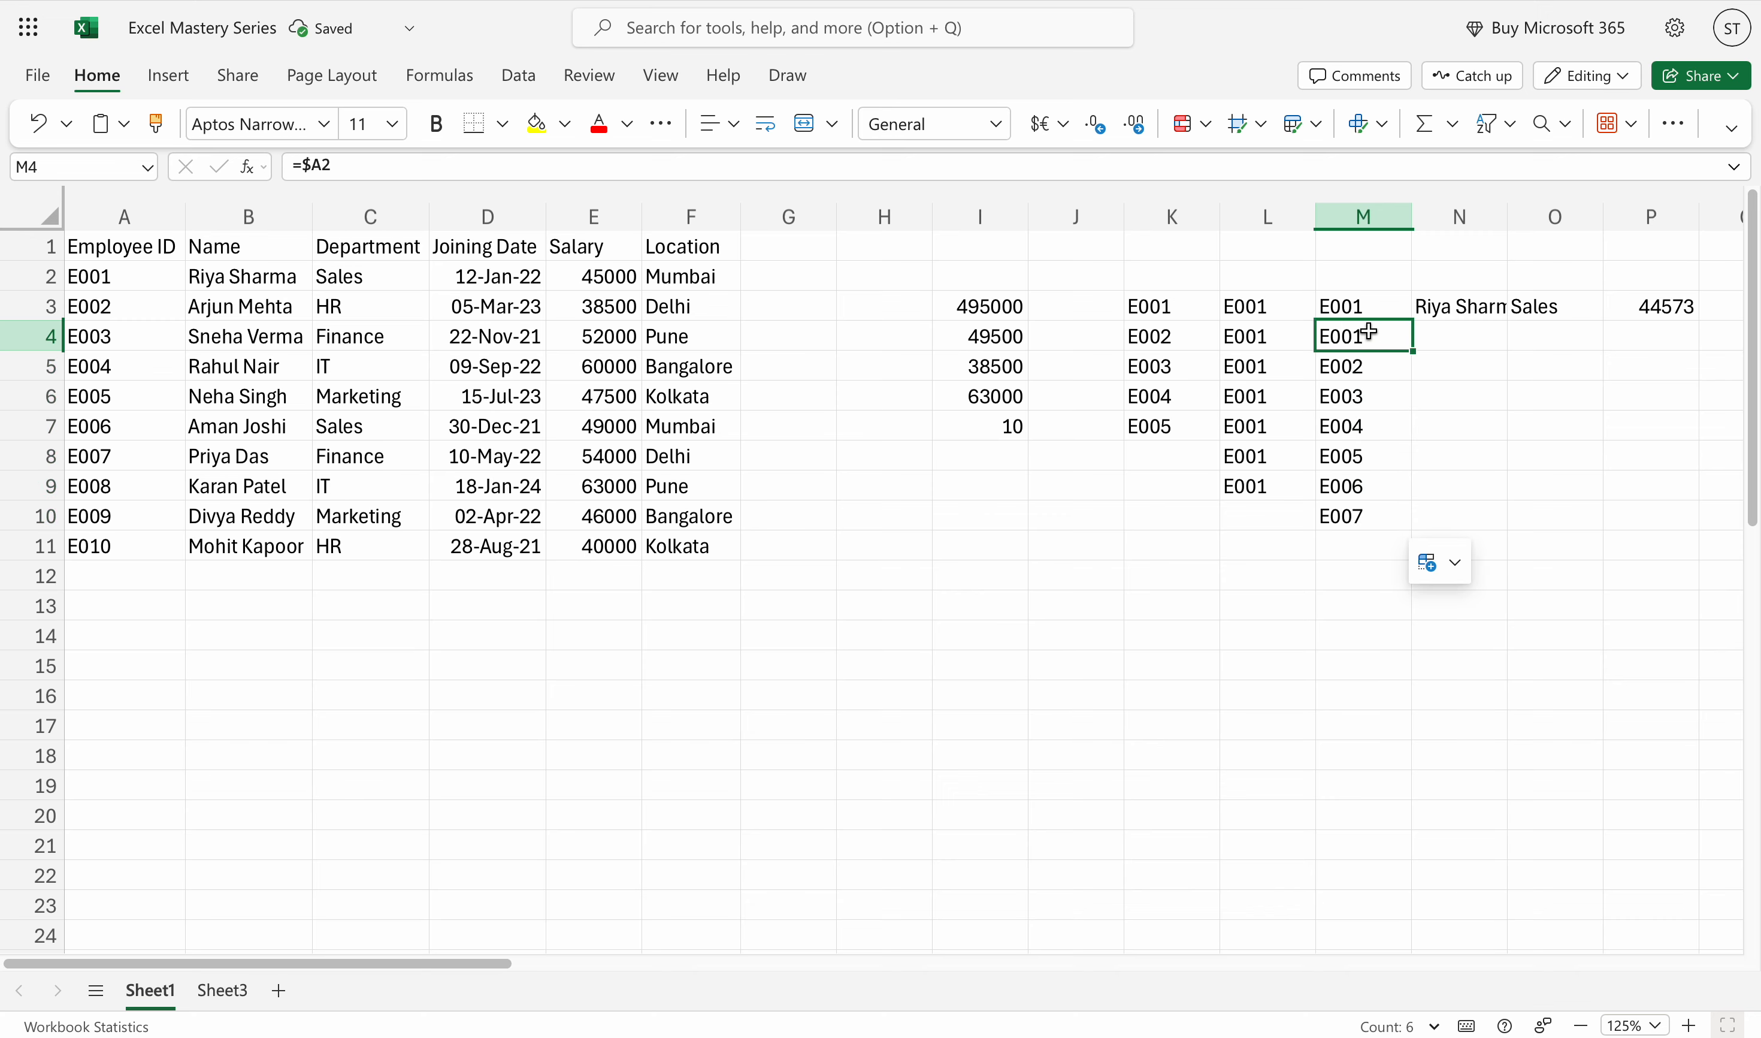
{"action": "left_click", "coordinate": [1373, 368]}
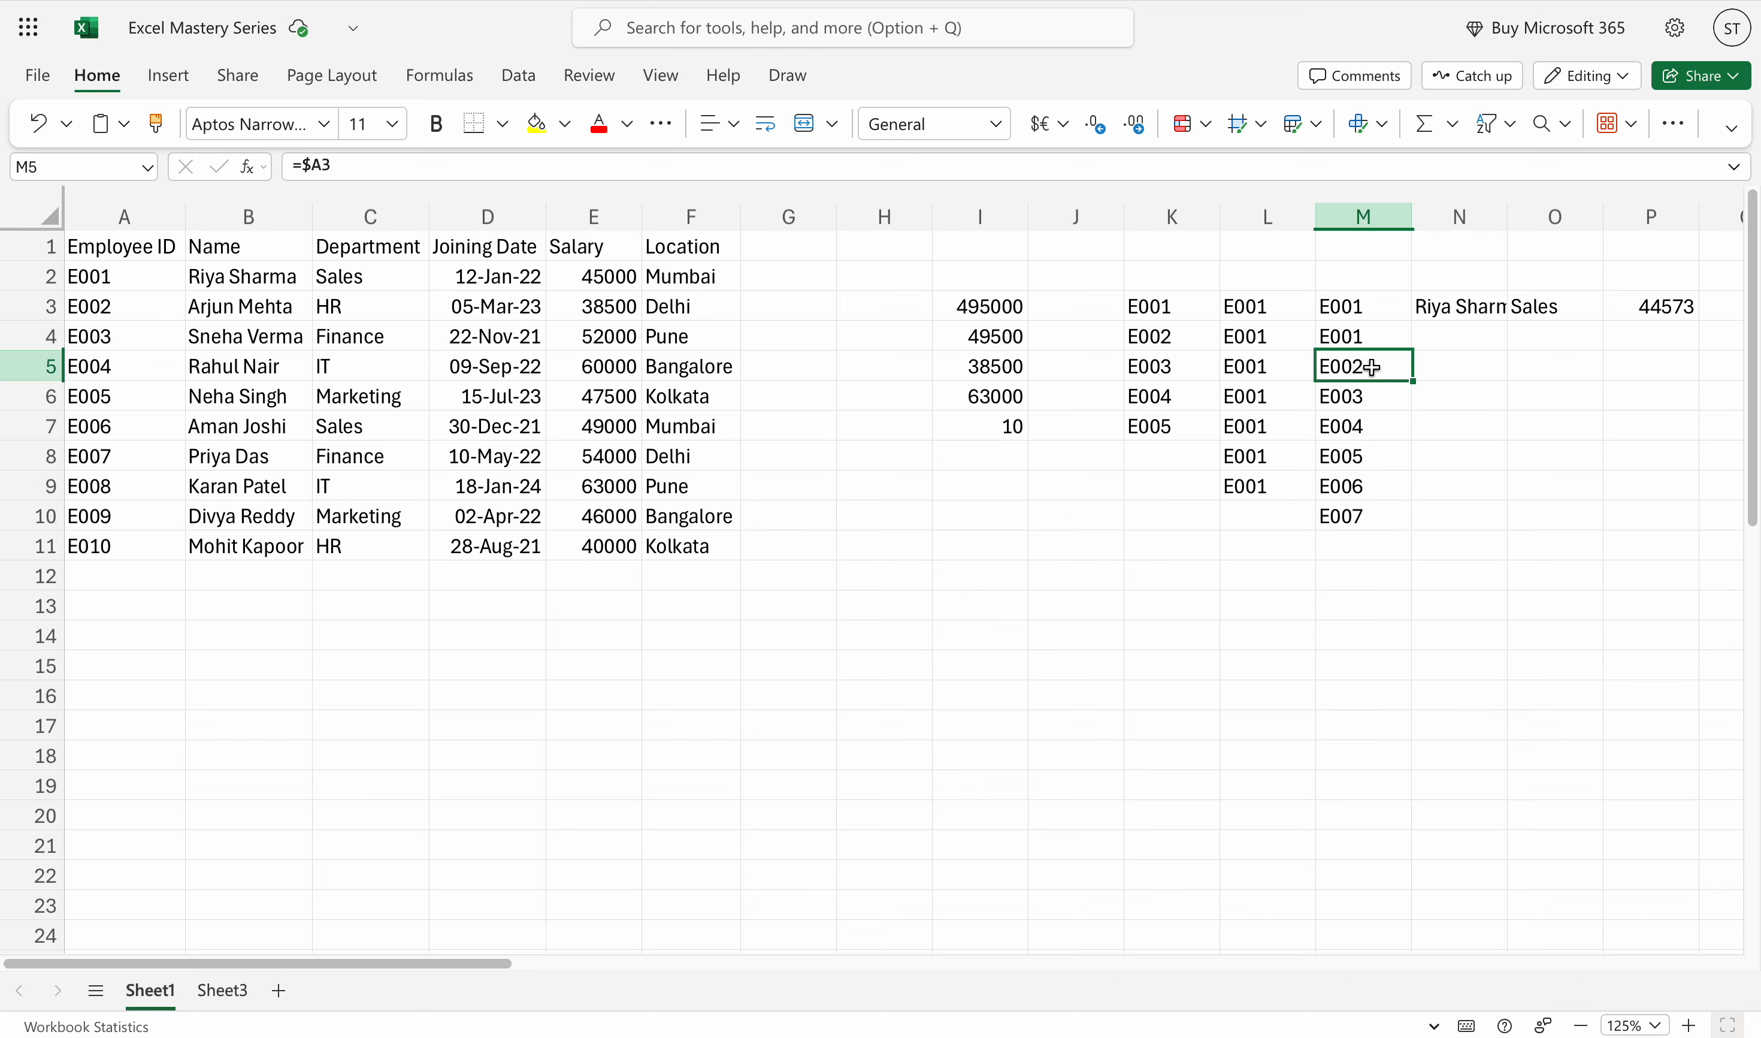
{"action": "left_click", "coordinate": [1373, 398]}
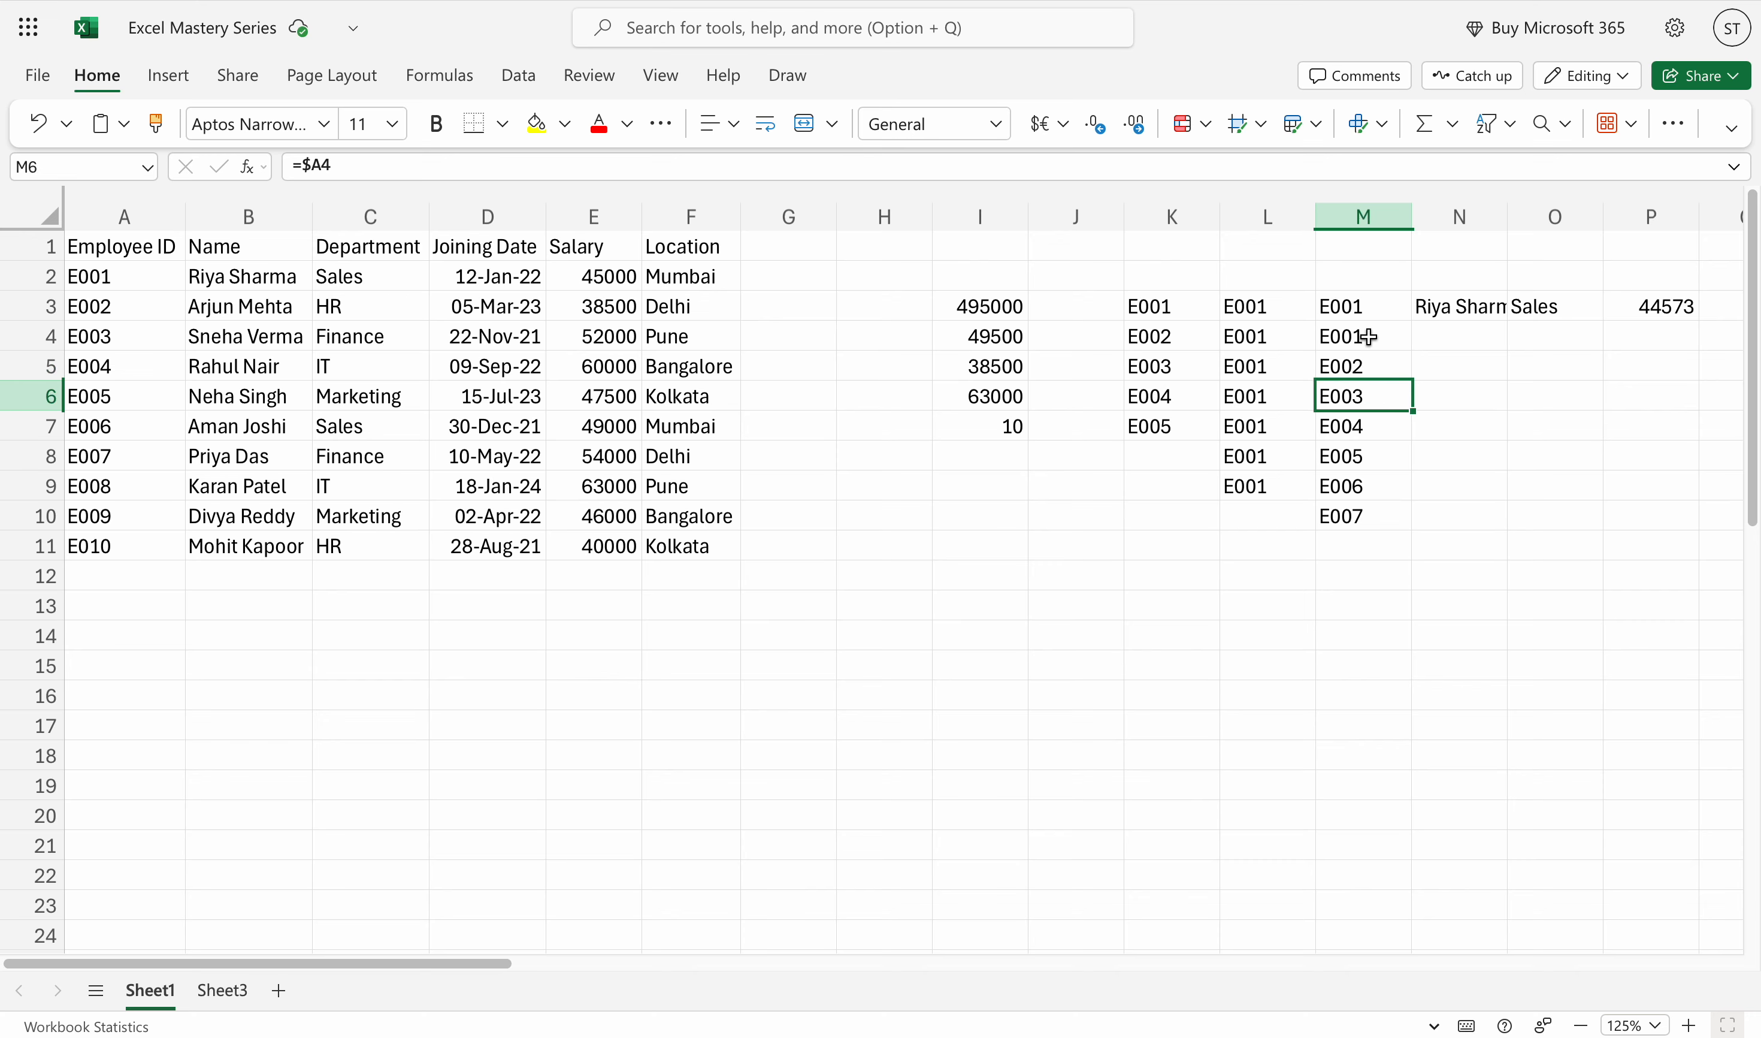
Fill the column-locked reference in M4 across through P4 and check the formulas in N4, O4 and P4
{"action": "left_click", "coordinate": [1370, 338]}
{"action": "left_click", "coordinate": [1415, 350]}
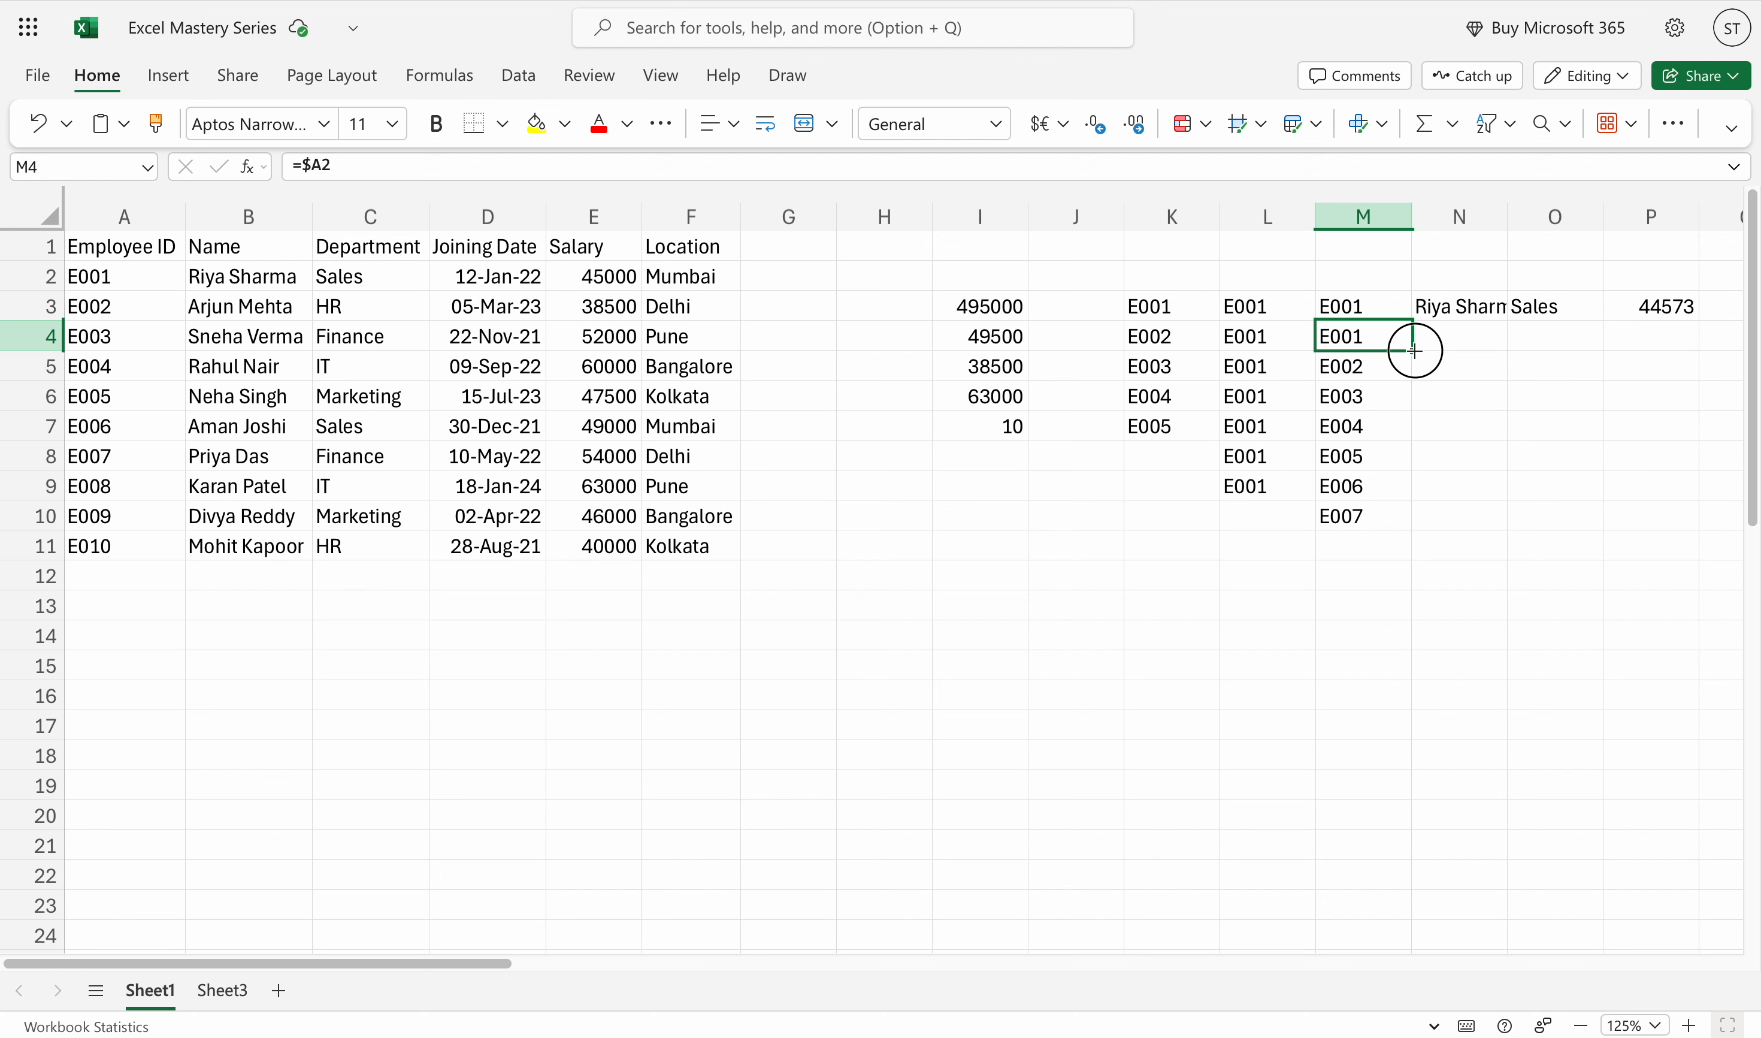
{"action": "left_click_drag", "start_coordinate": [1415, 351], "coordinate": [1622, 350]}
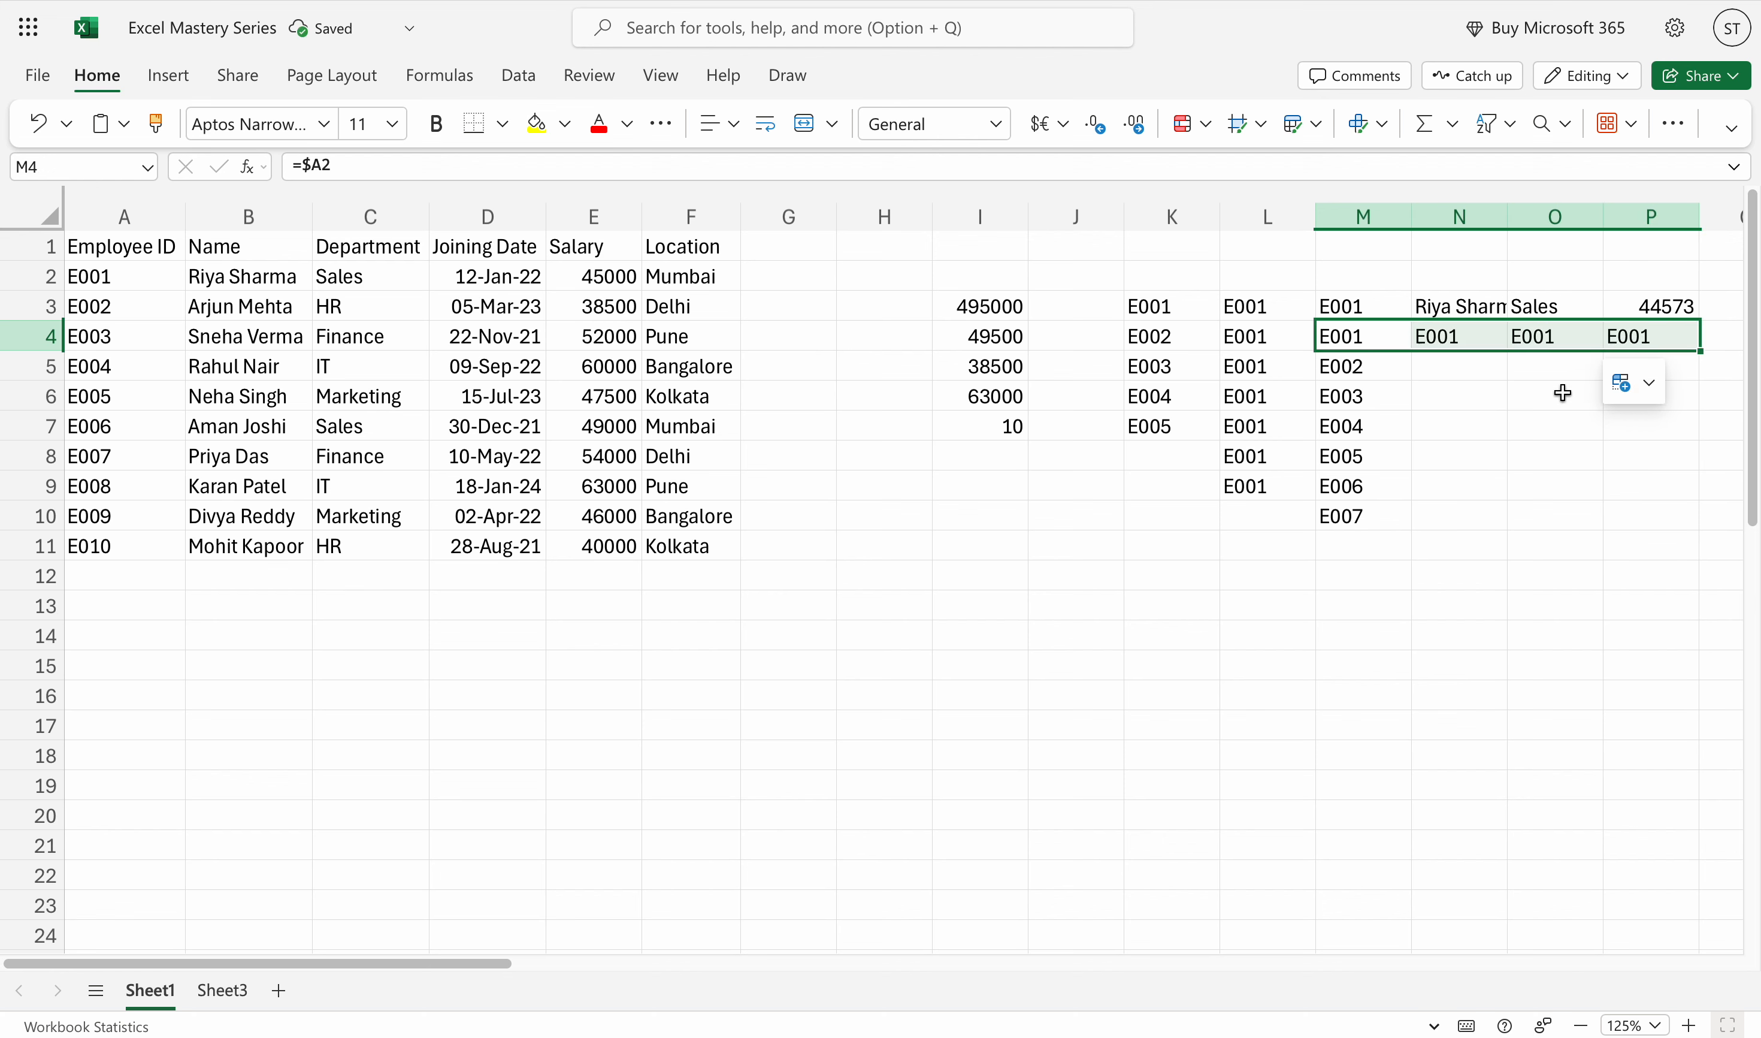
{"action": "left_click", "coordinate": [1441, 336]}
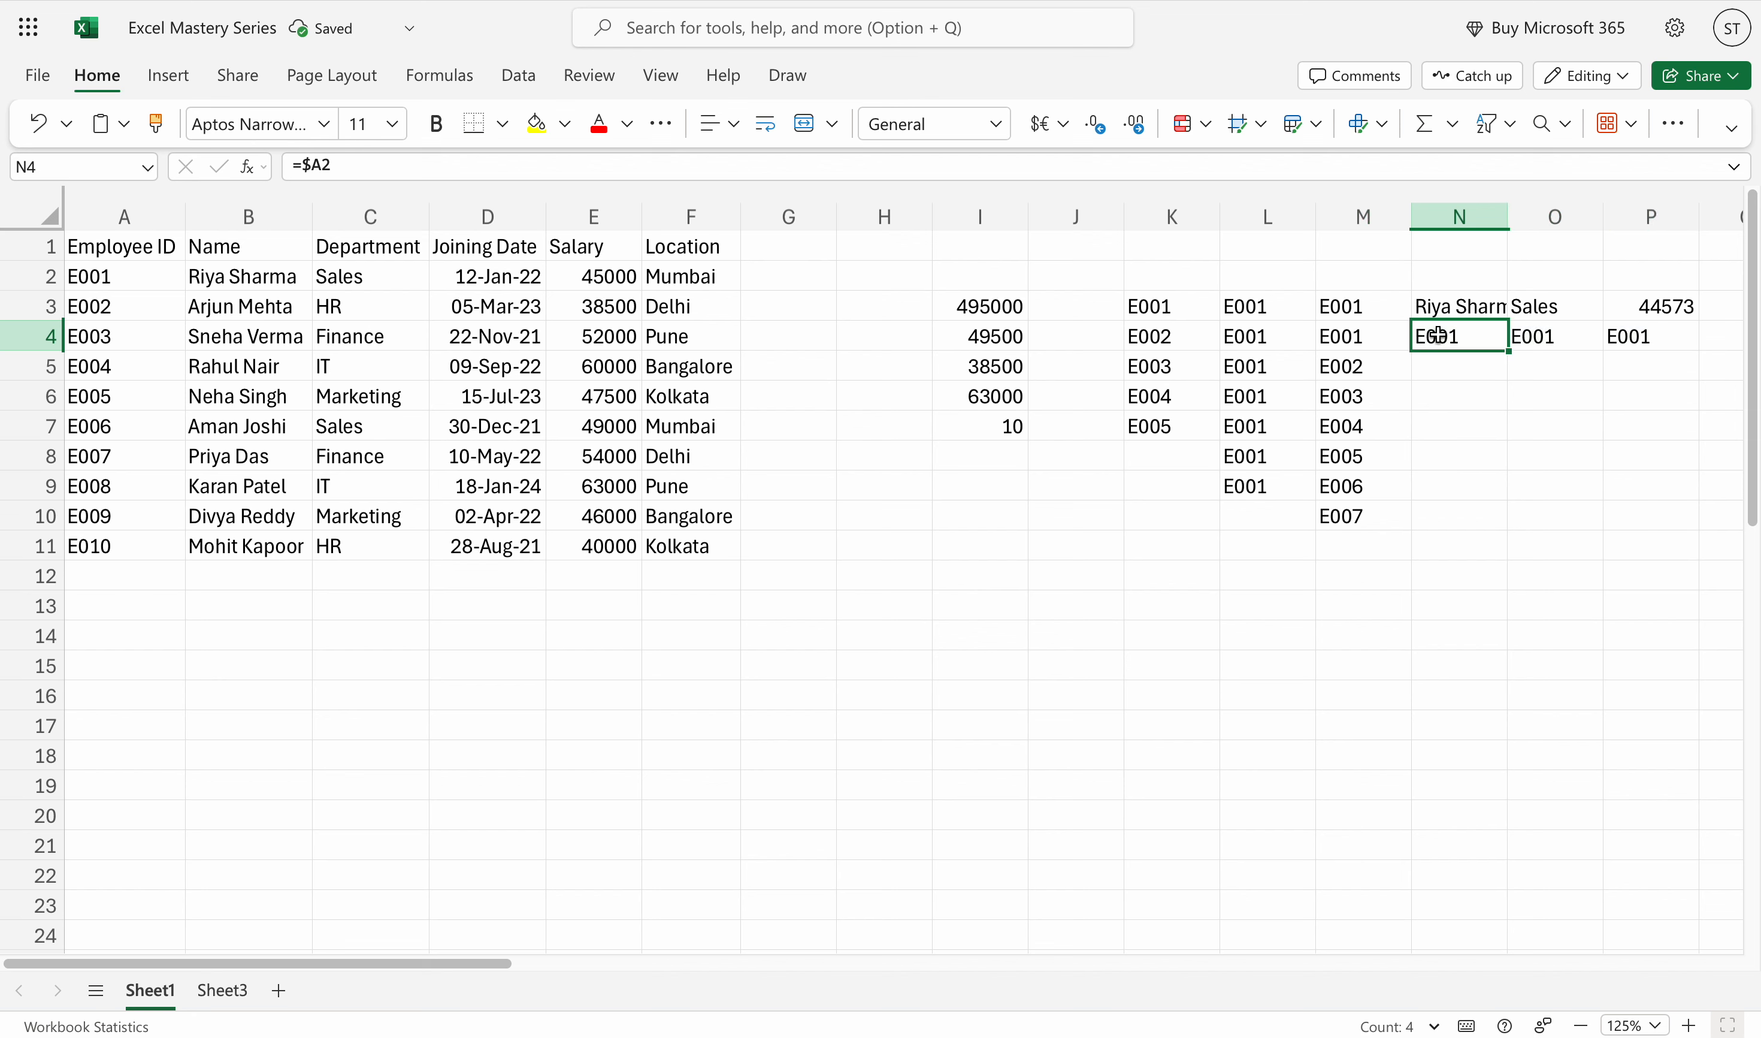
{"action": "left_click", "coordinate": [1532, 340]}
{"action": "left_click", "coordinate": [1624, 335]}
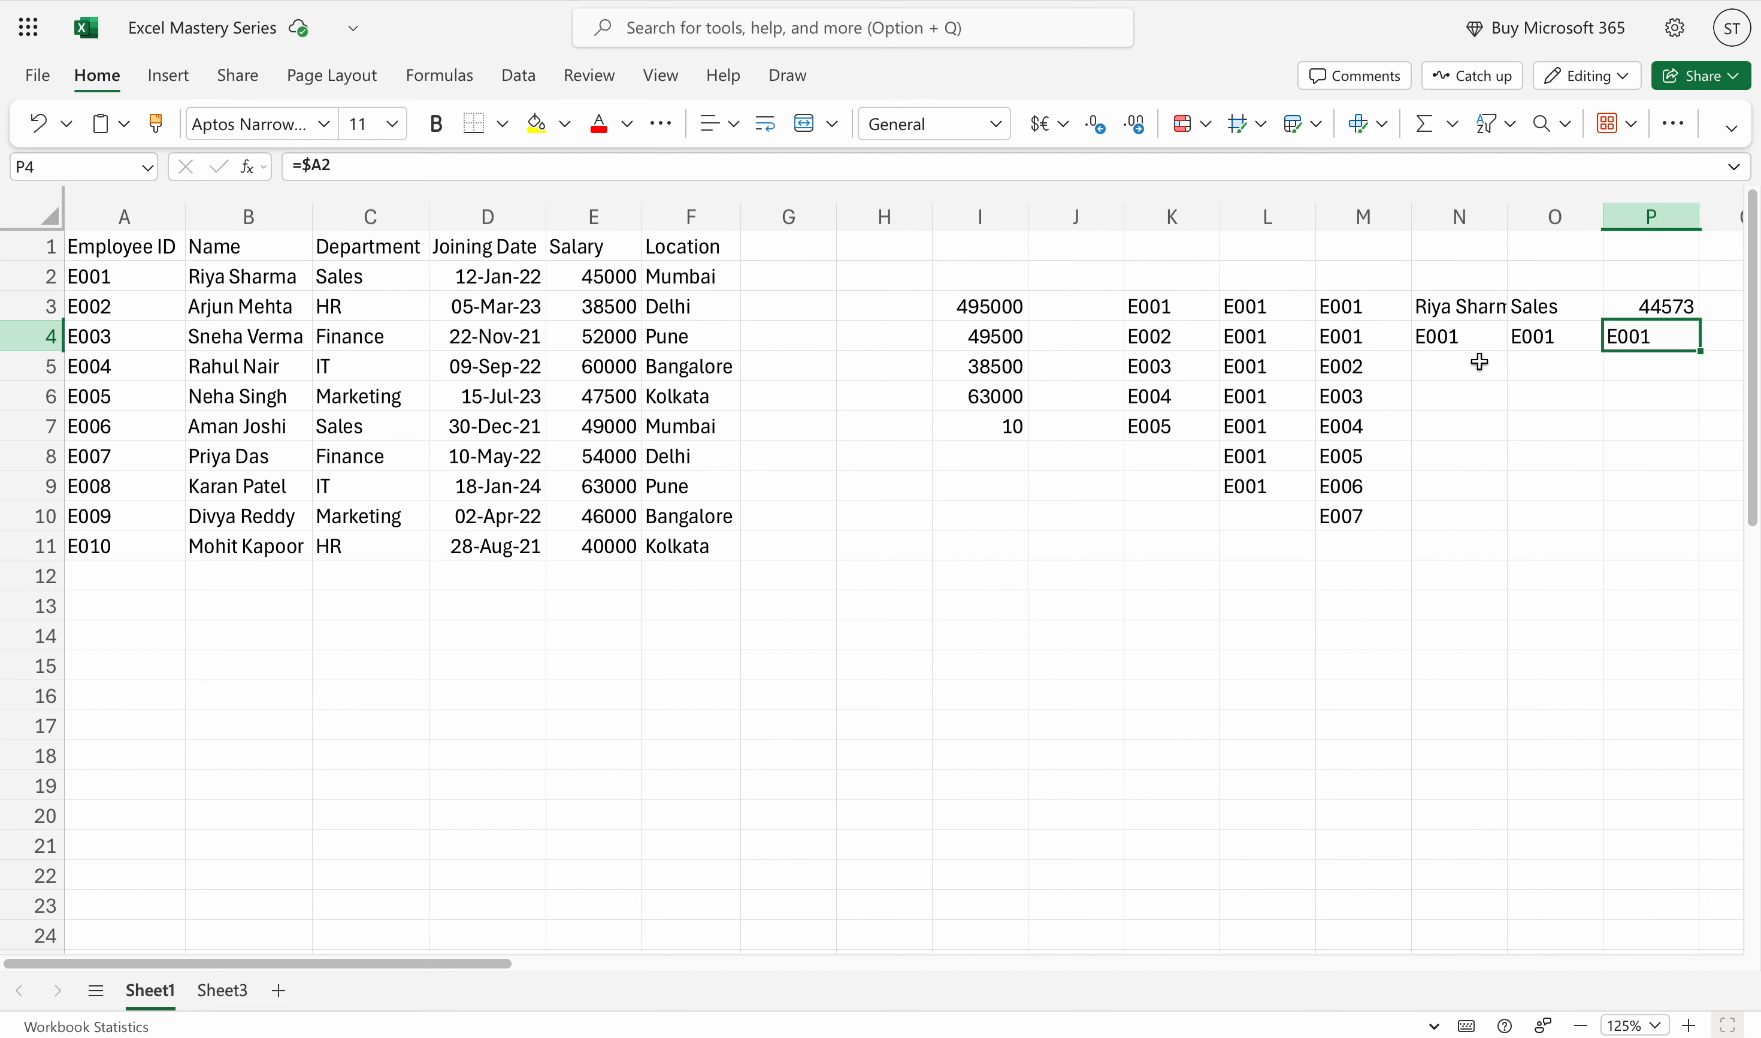
Fill the reference in M5 across through P5 and check the formulas in N5, O5 and P5
{"action": "left_click", "coordinate": [1344, 376]}
{"action": "left_click_drag", "start_coordinate": [1412, 380], "coordinate": [1637, 369]}
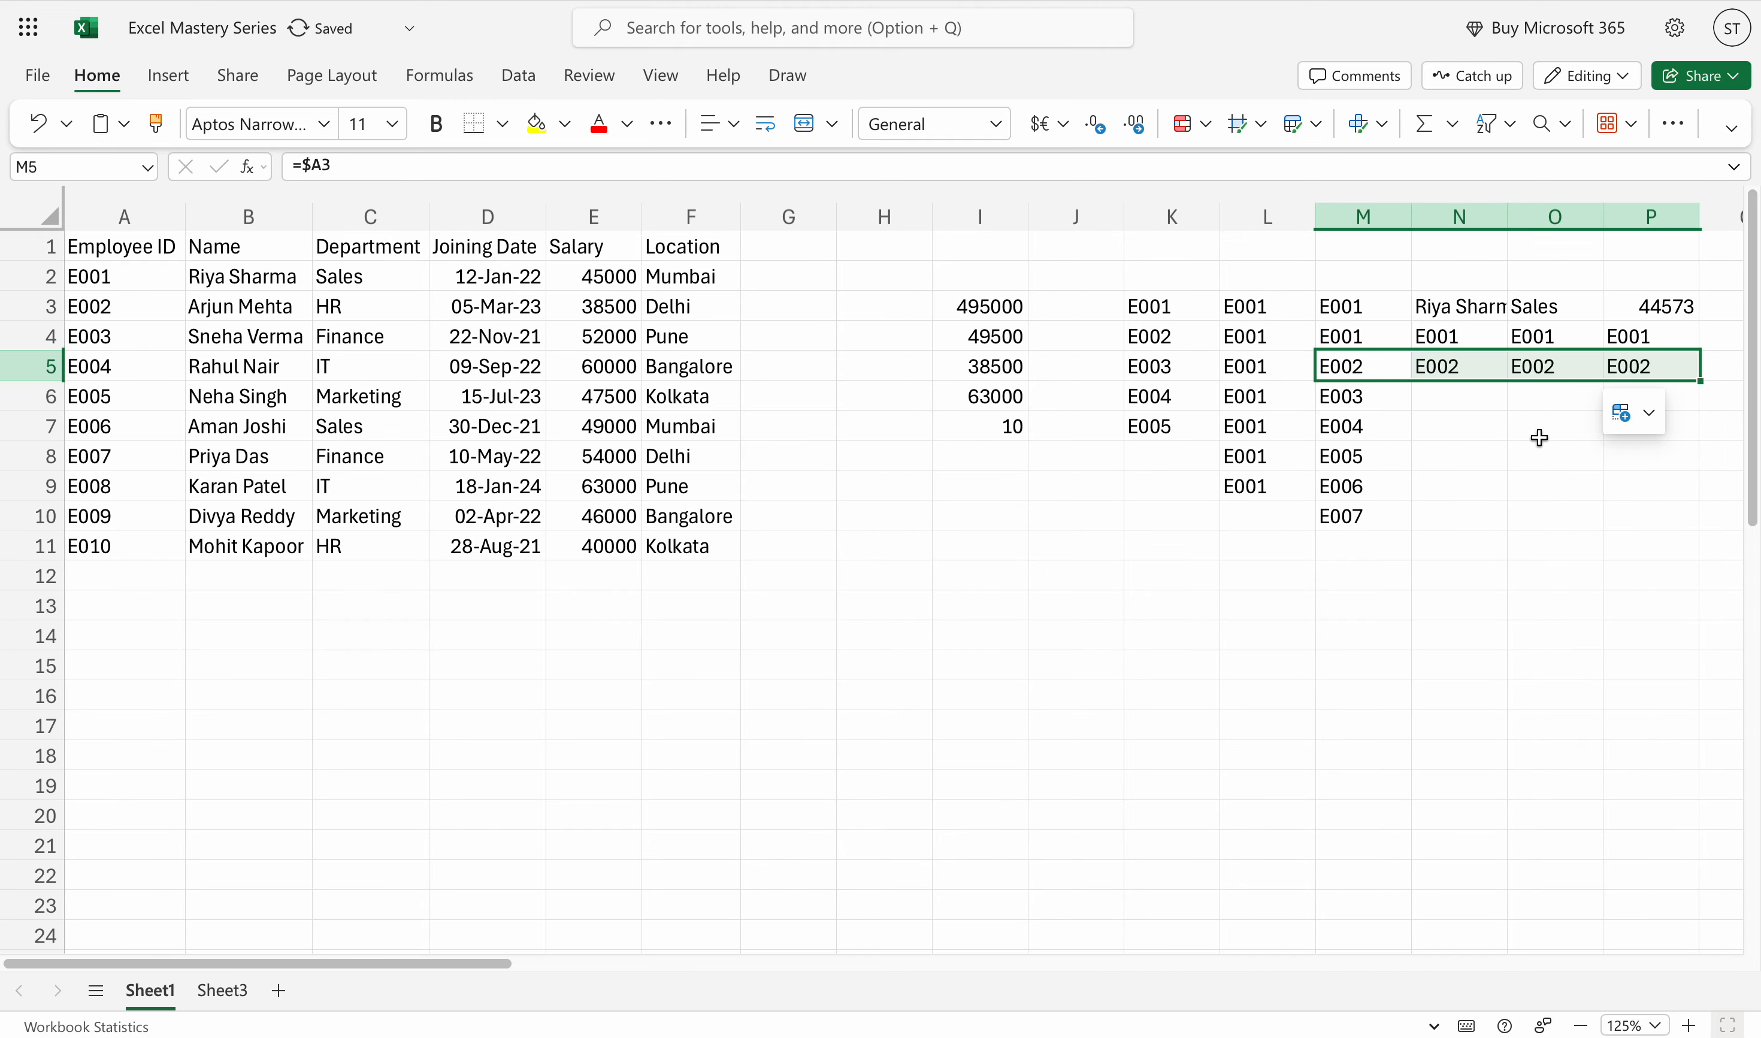
{"action": "left_click", "coordinate": [1454, 372]}
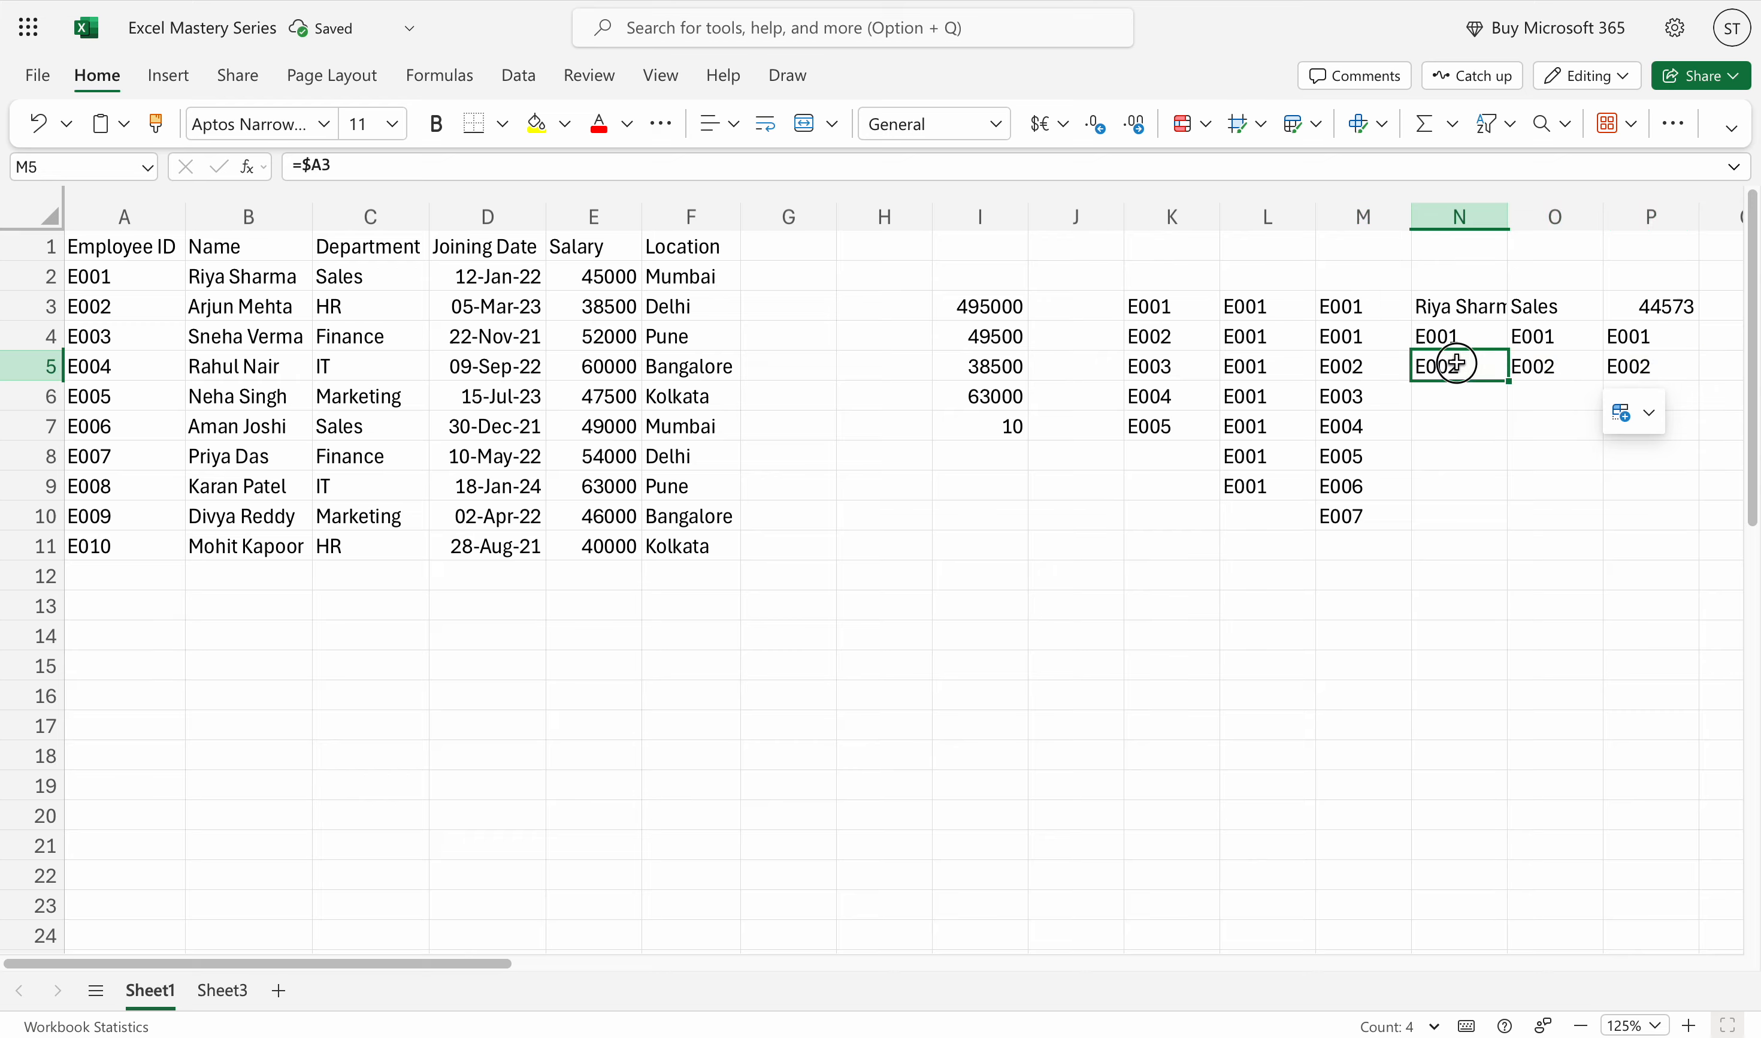
{"action": "left_click", "coordinate": [1536, 364]}
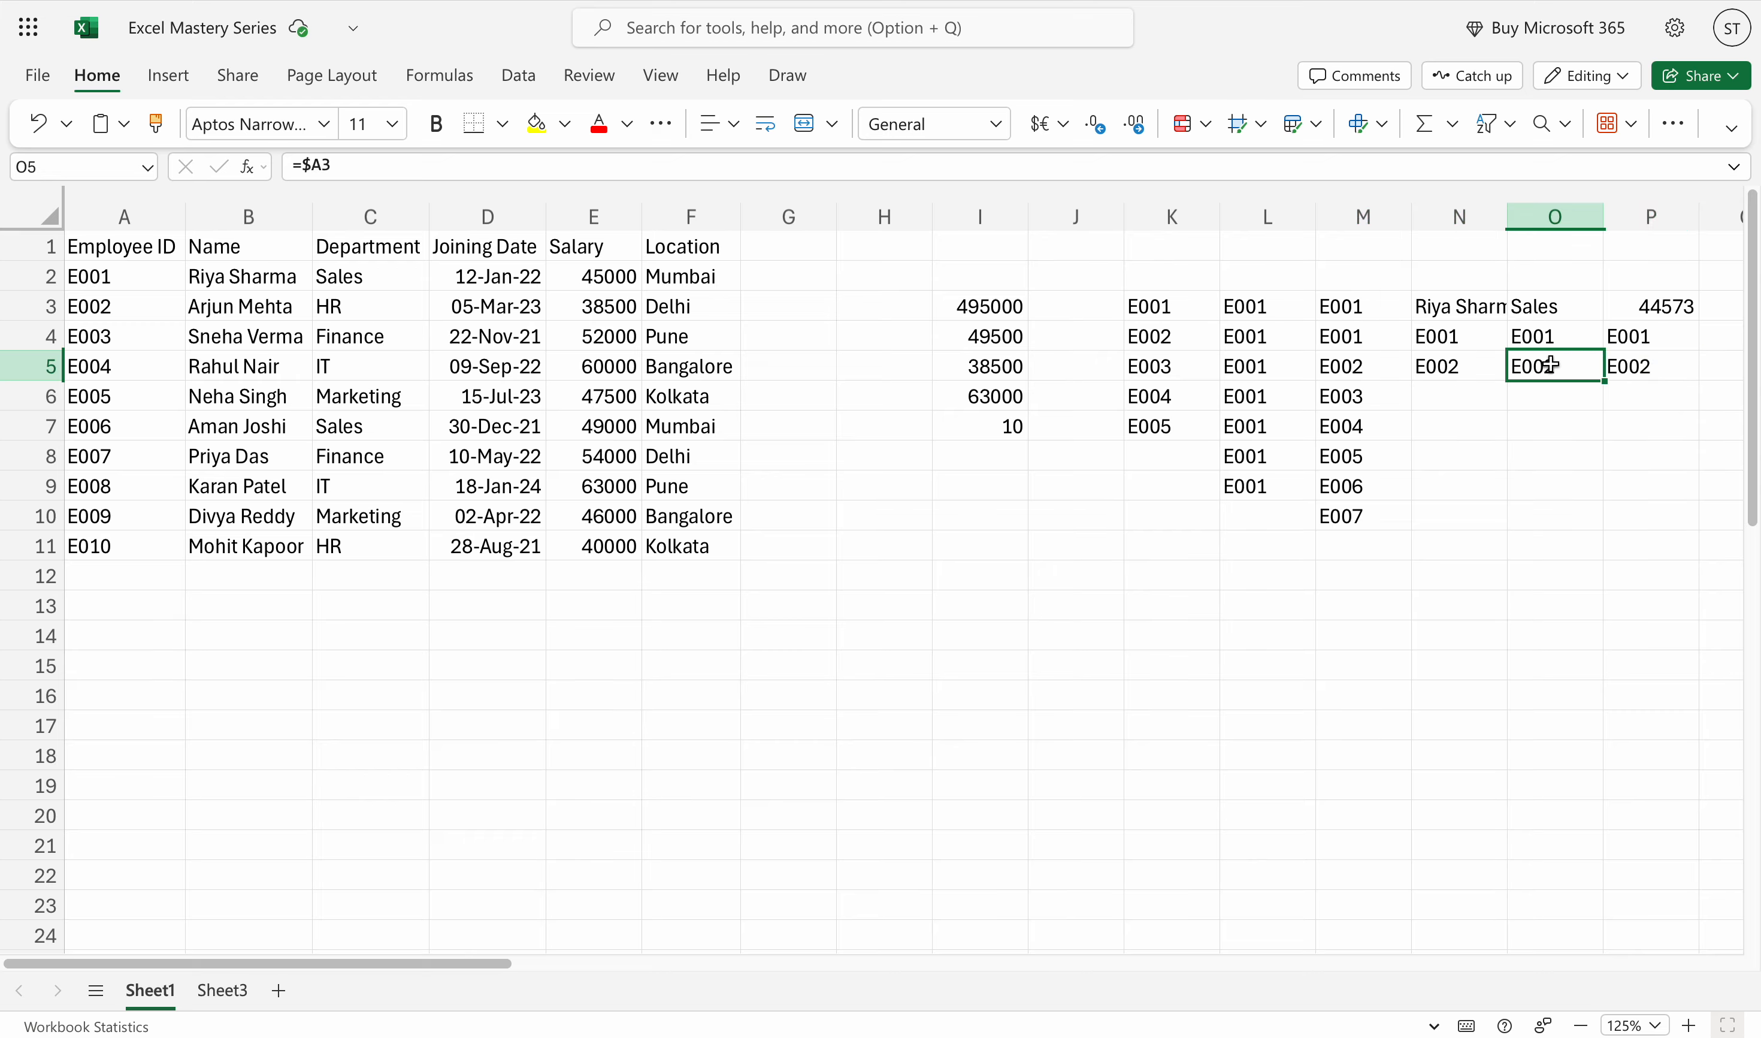
{"action": "left_click", "coordinate": [1630, 366]}
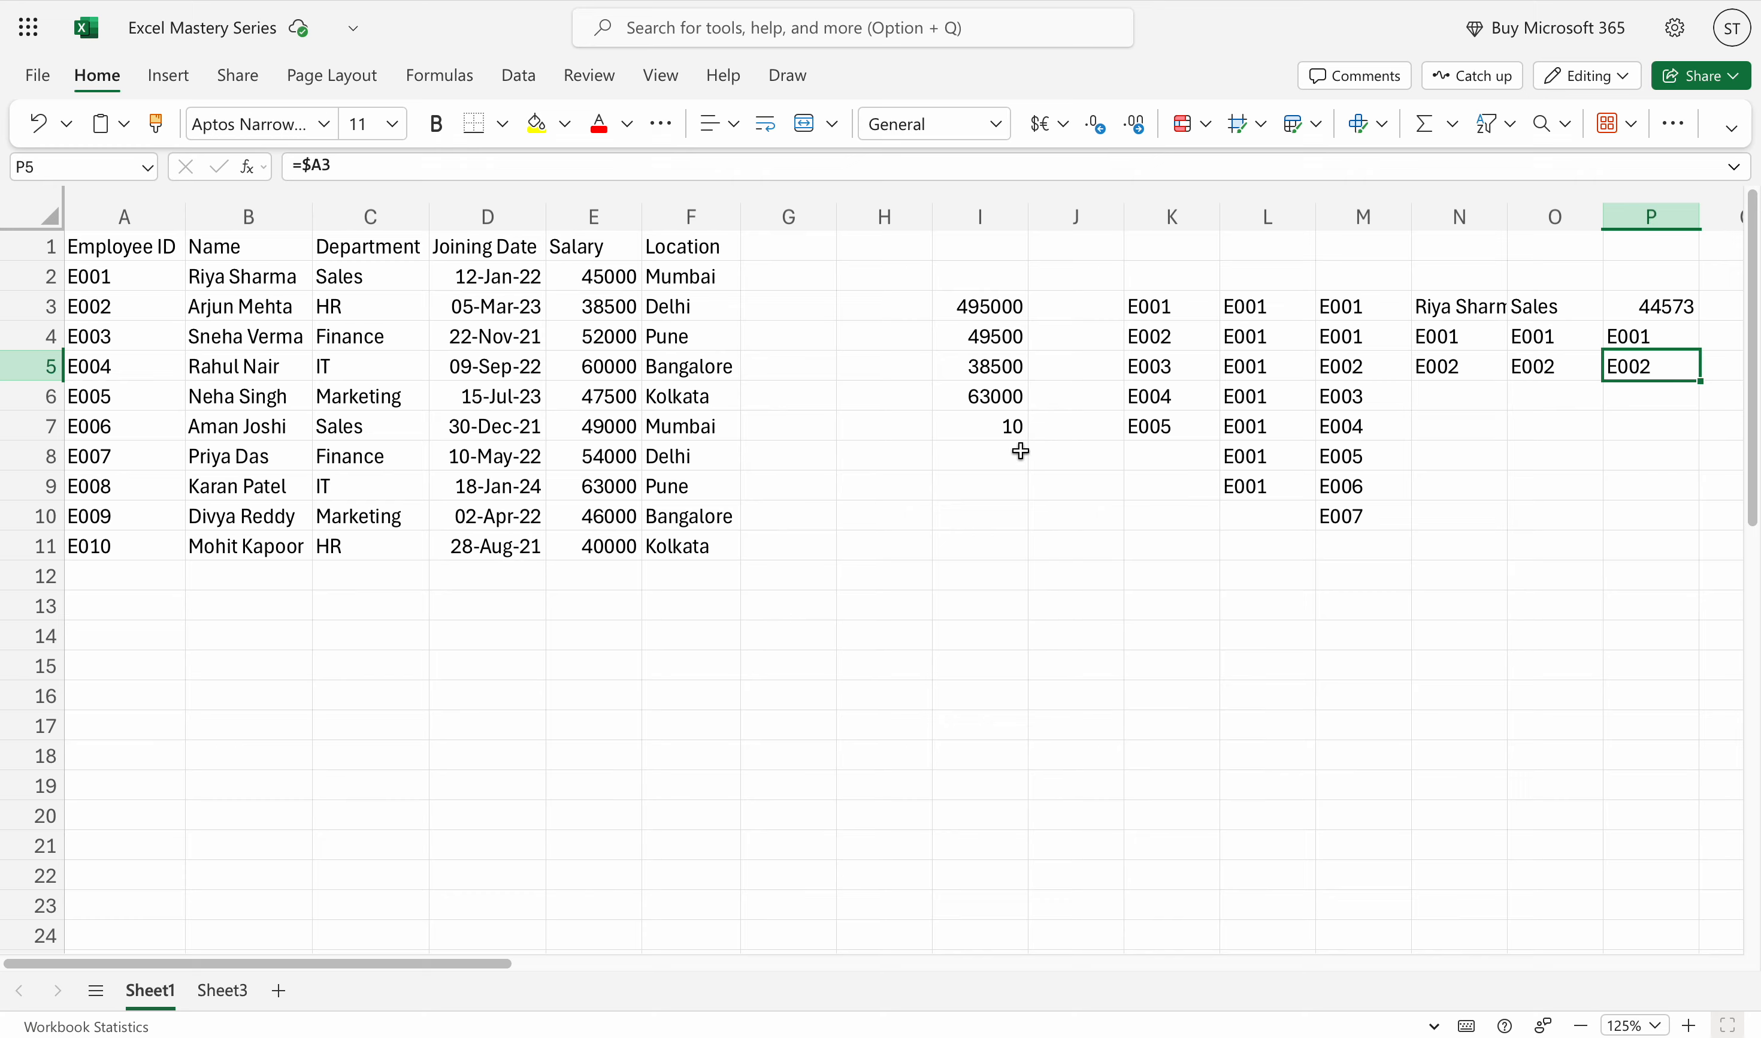
Enter the relative reference =F11 in cell I11, keeping that cell selected
{"action": "left_click", "coordinate": [1013, 549]}
{"action": "type", "text": "="}
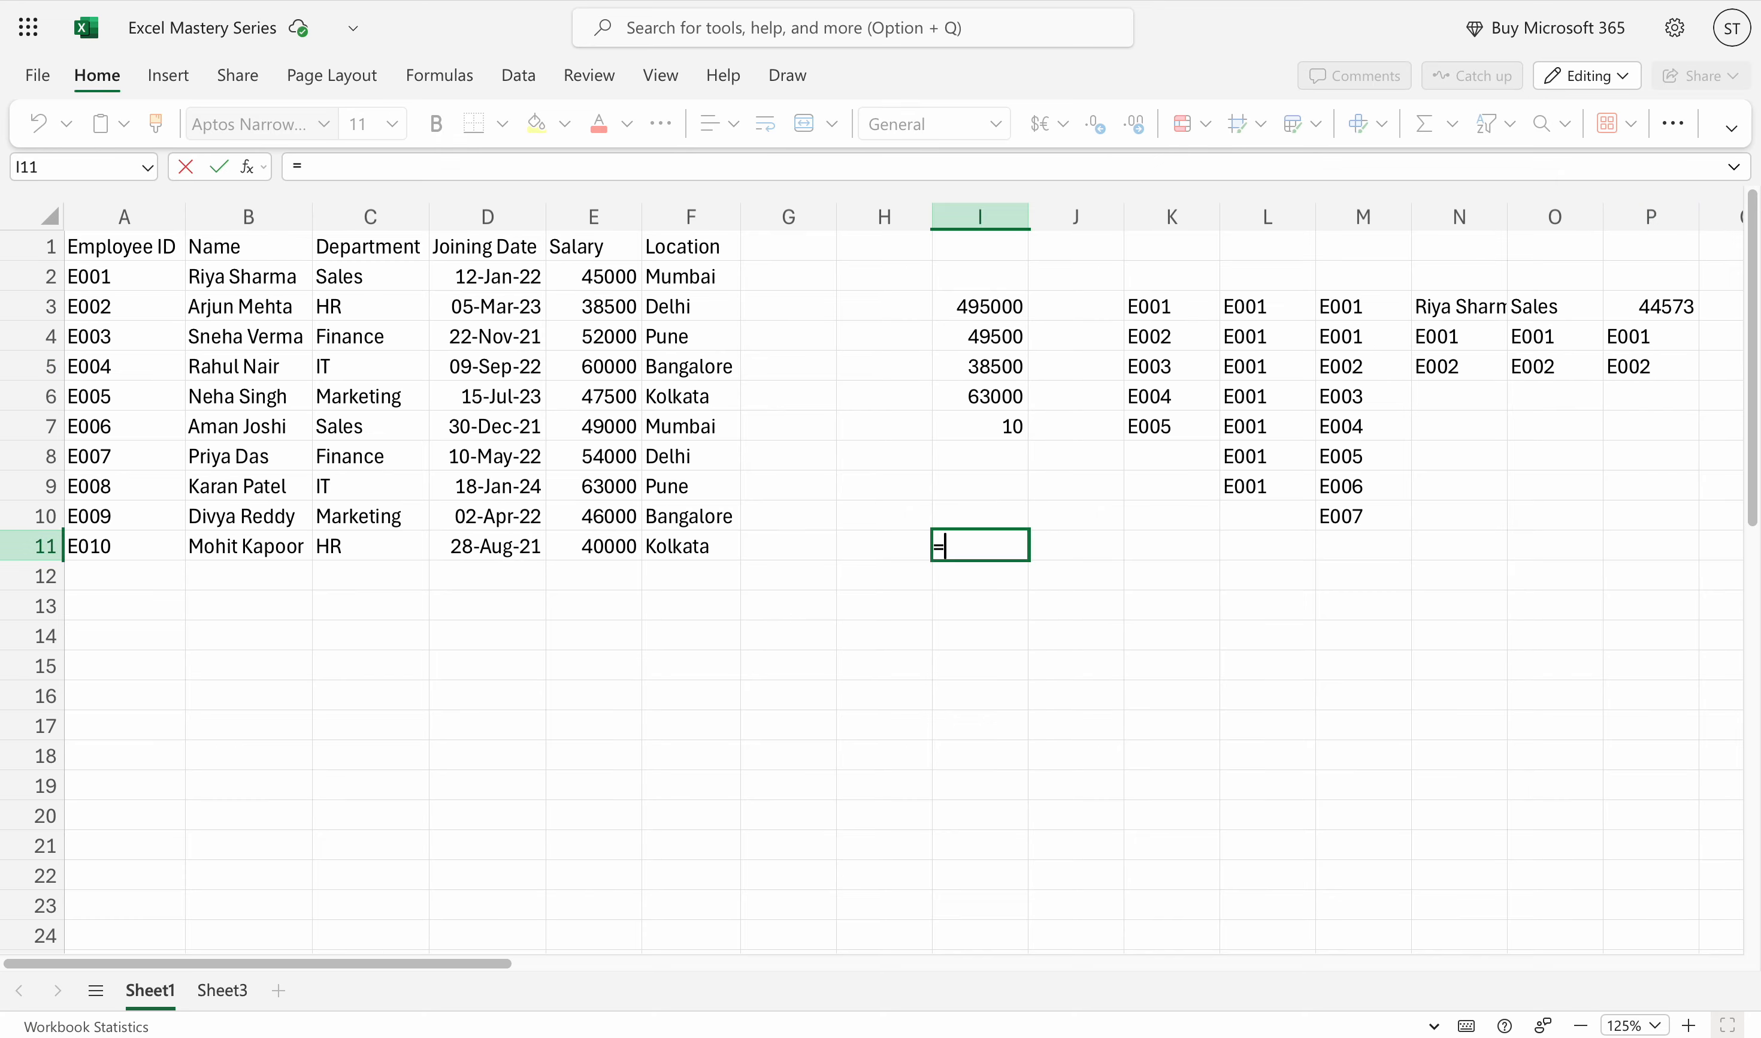
{"action": "left_click", "coordinate": [678, 550]}
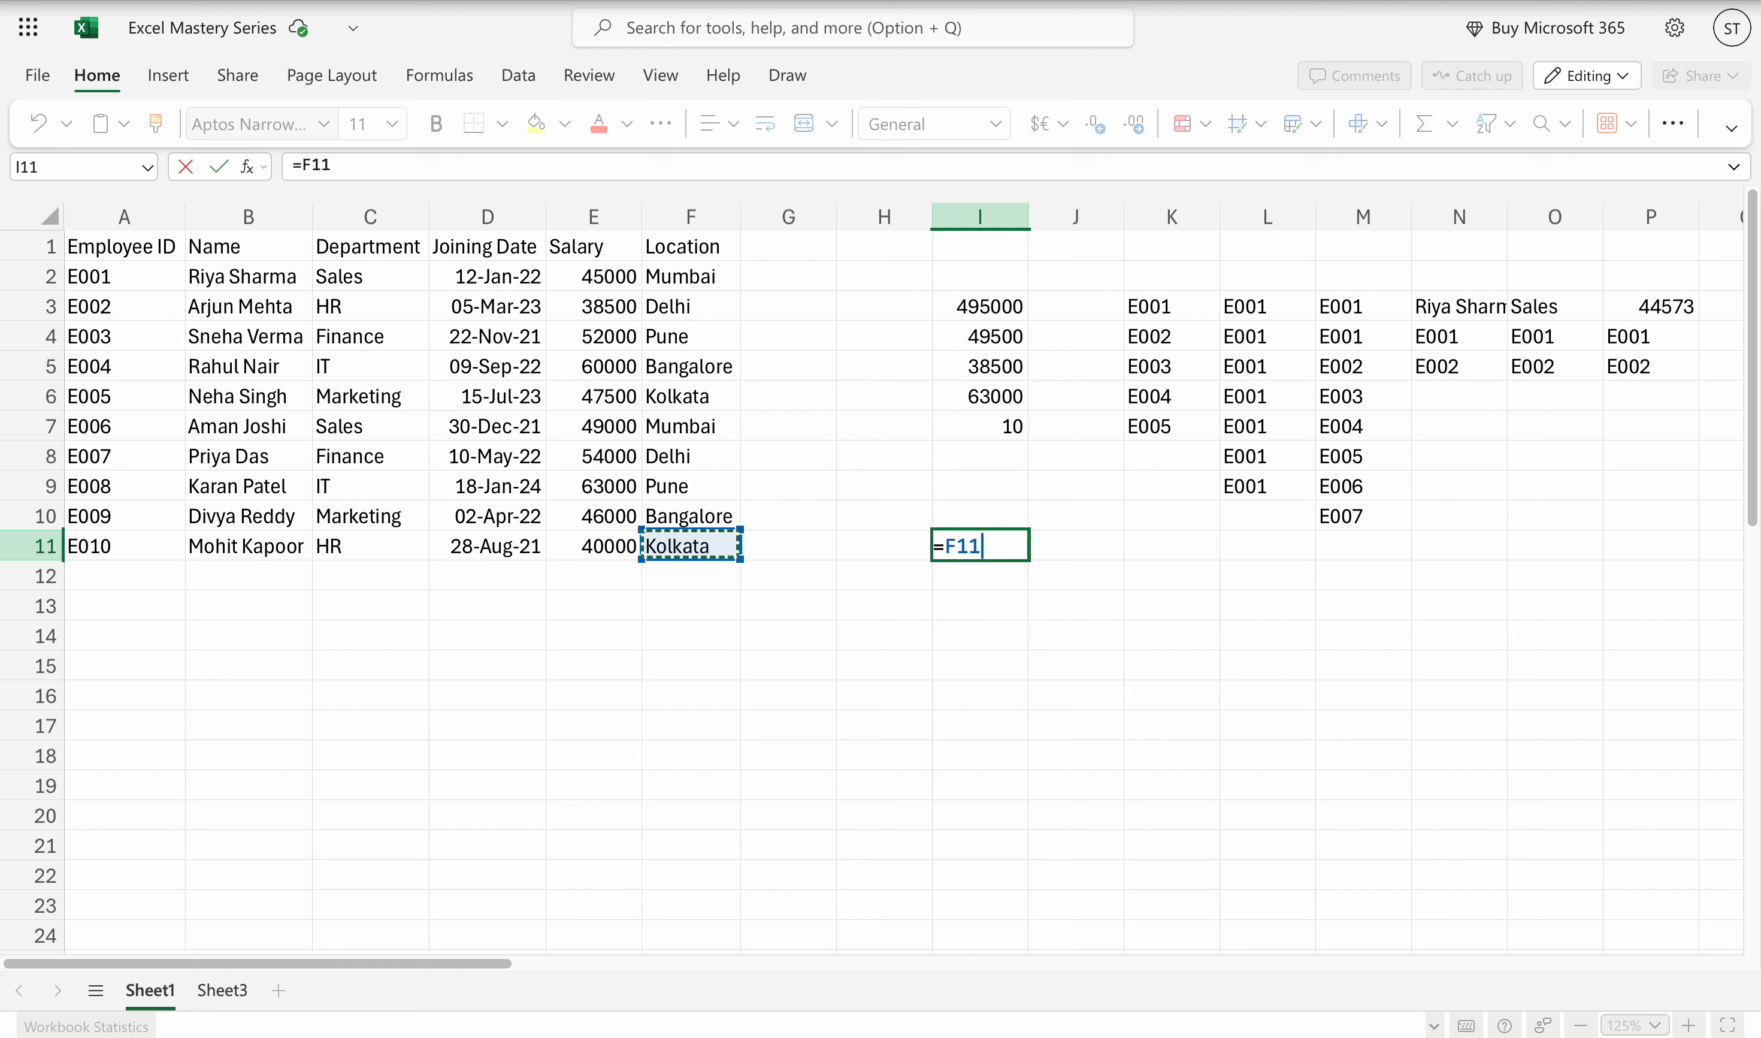
{"action": "key", "text": "ctrl+Return"}
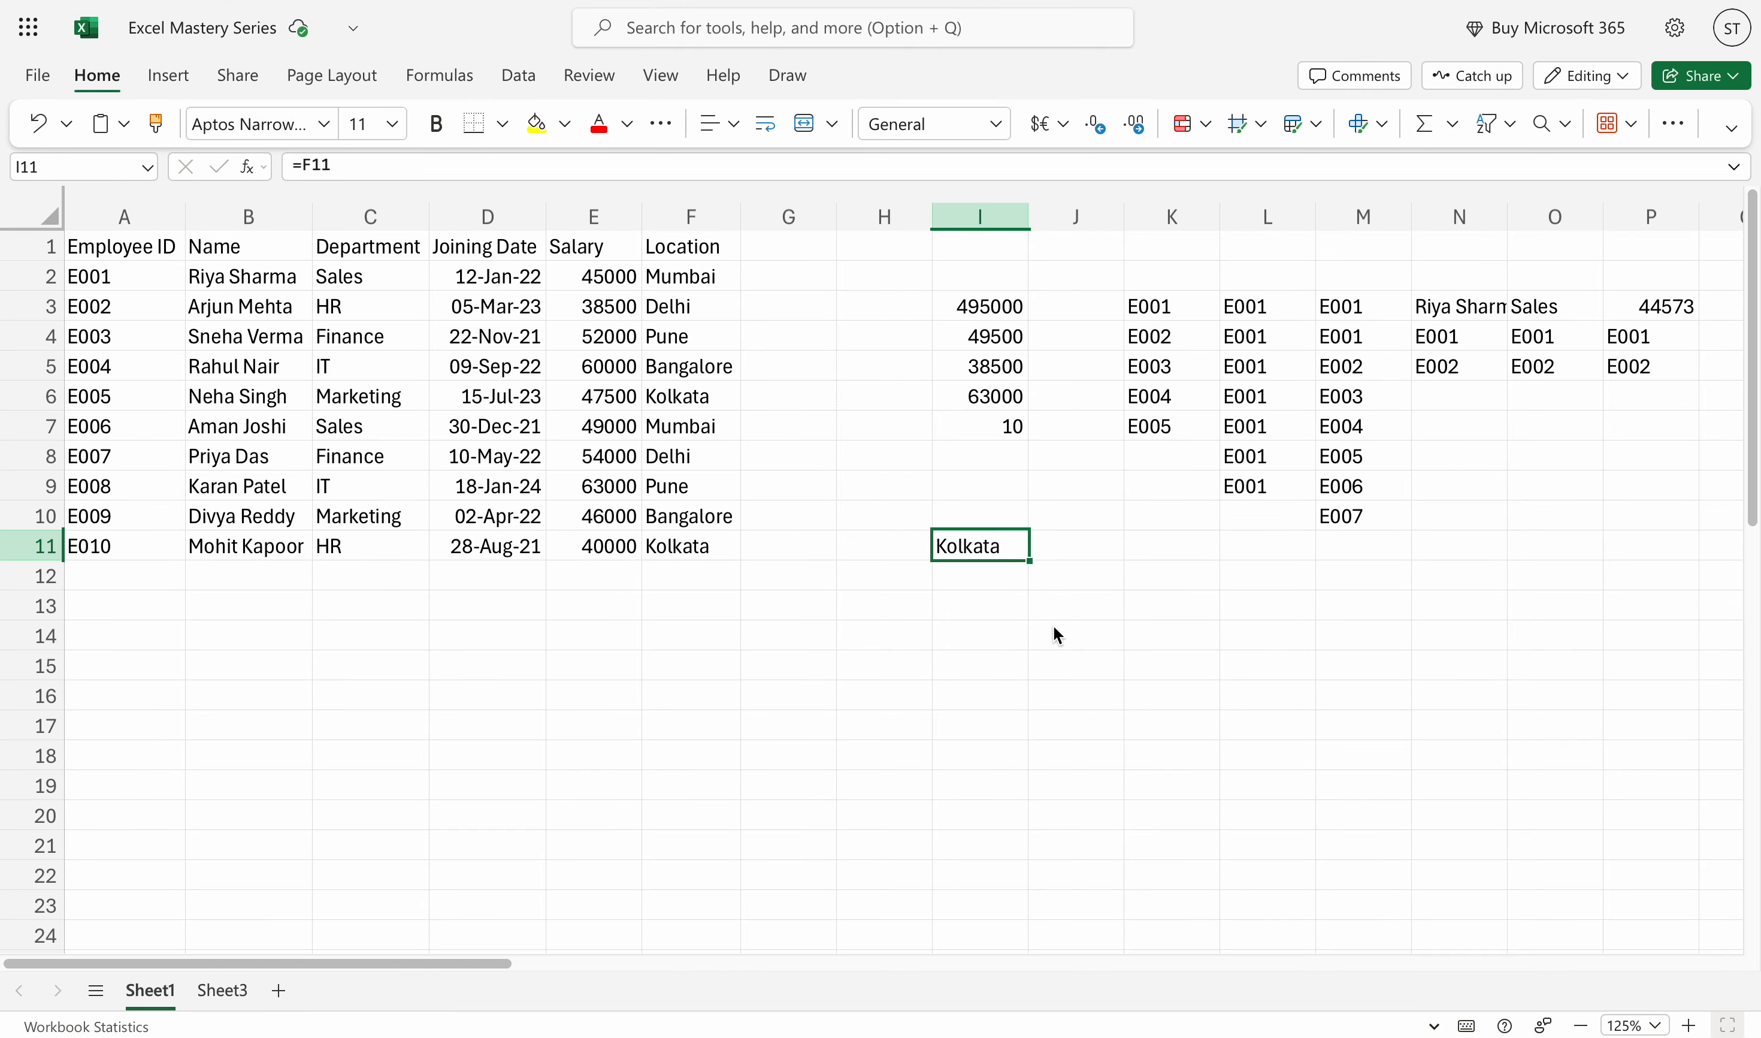